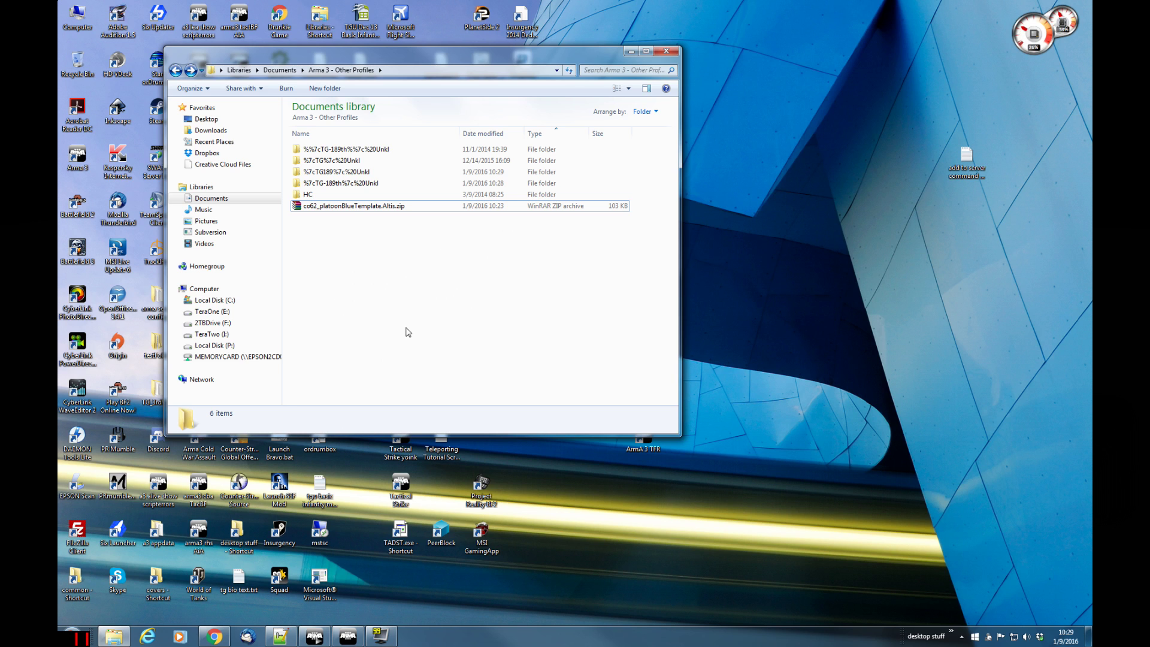
# - In Chrome, open the TacticalGamer Mission Development forum and its Helpful Links for Mission Editing in ArmA 3 thread
pyautogui.click(213, 636)
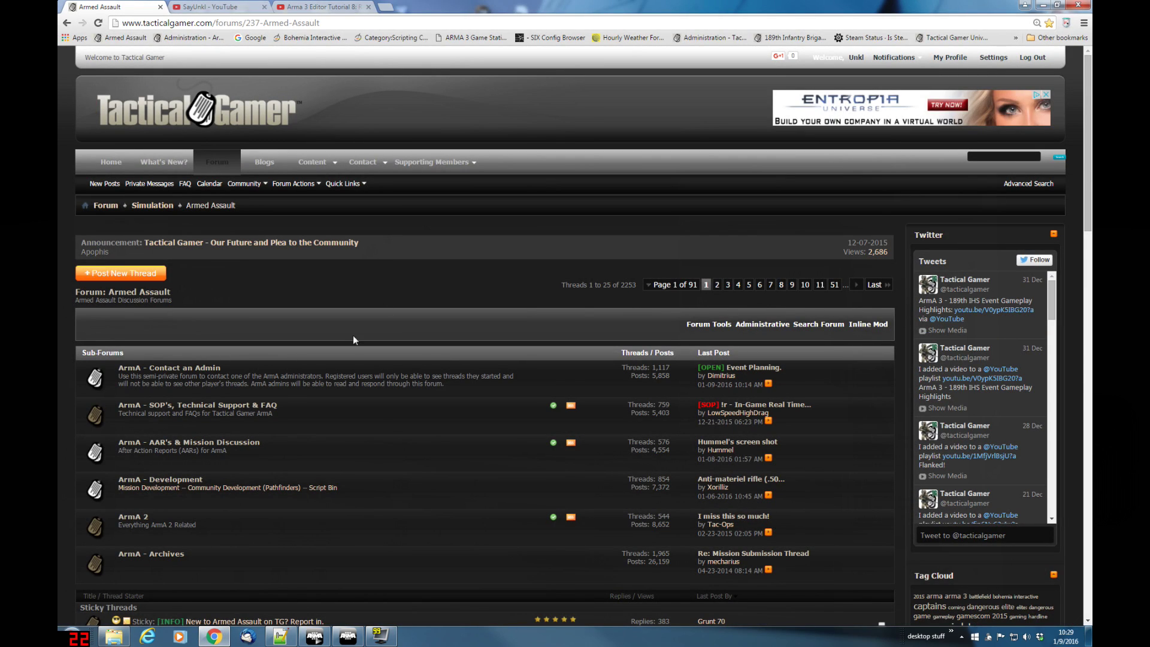
pyautogui.scroll(-8, 389, 456)
pyautogui.scroll(8, 354, 422)
pyautogui.click(157, 486)
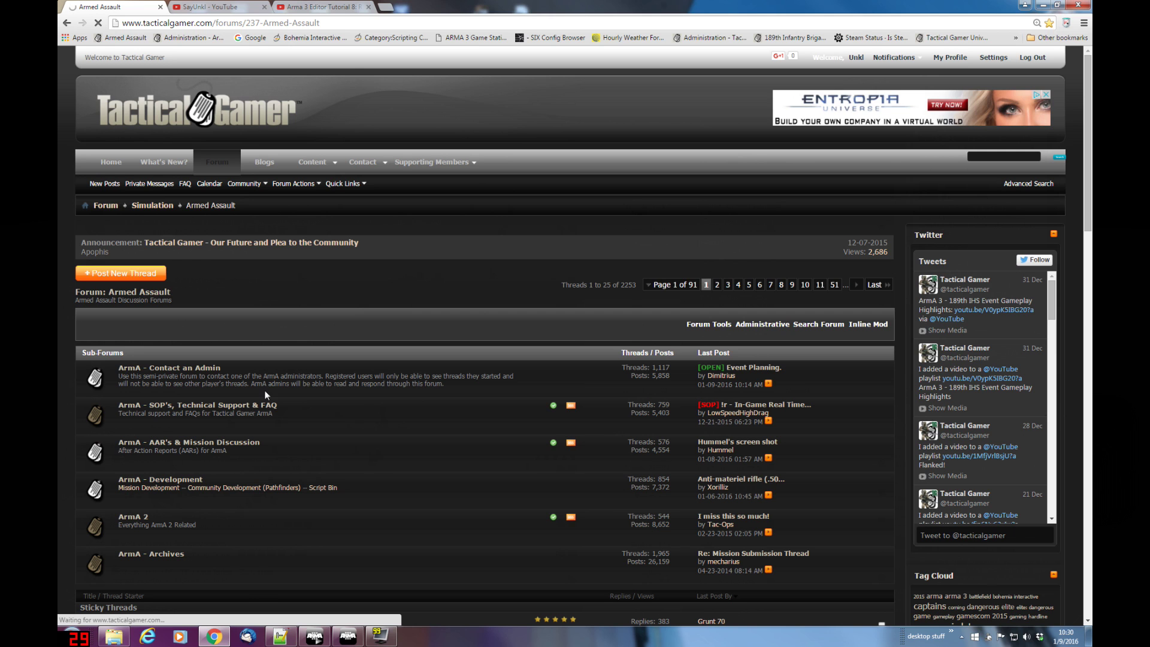
pyautogui.click(149, 488)
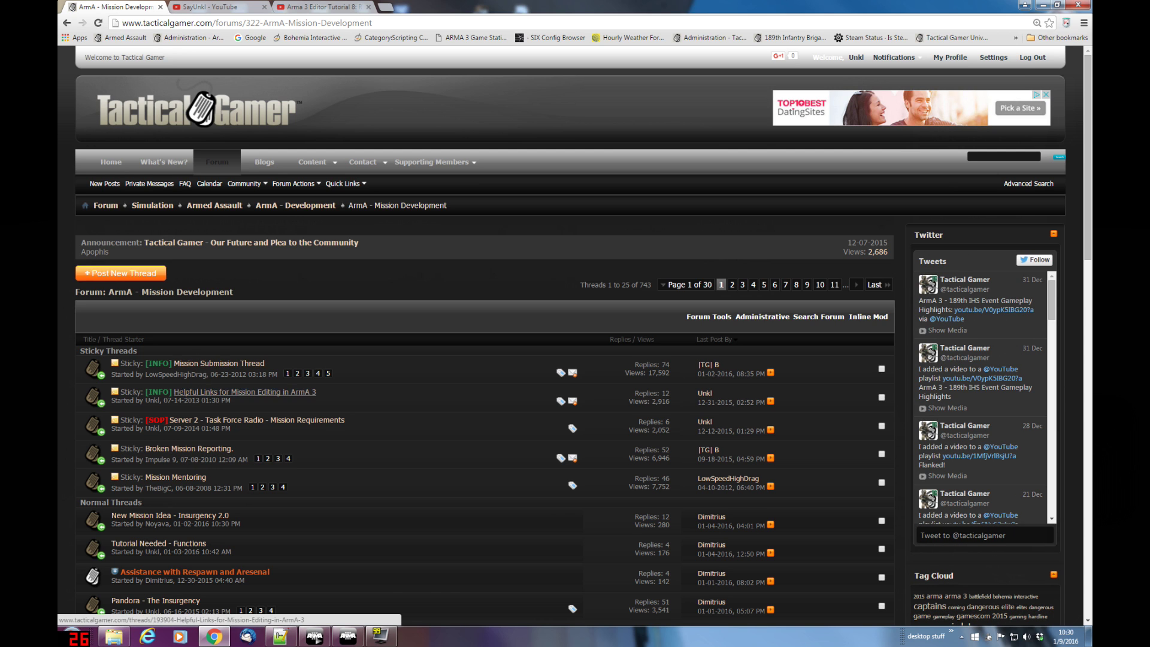
pyautogui.click(260, 397)
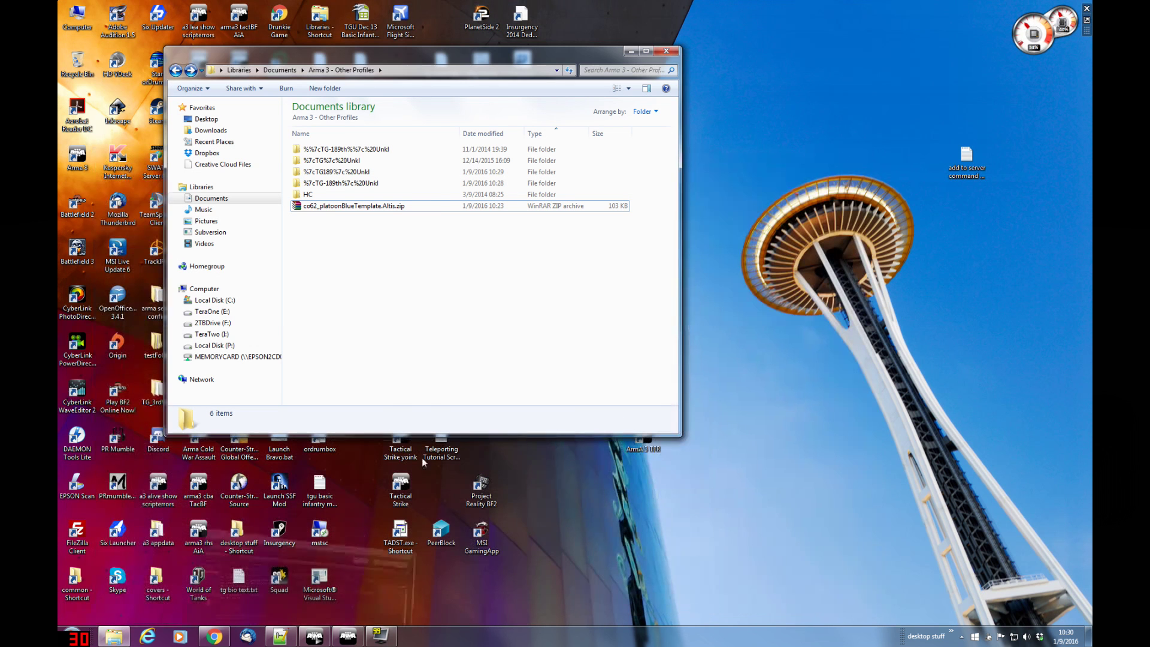
pyautogui.click(298, 207)
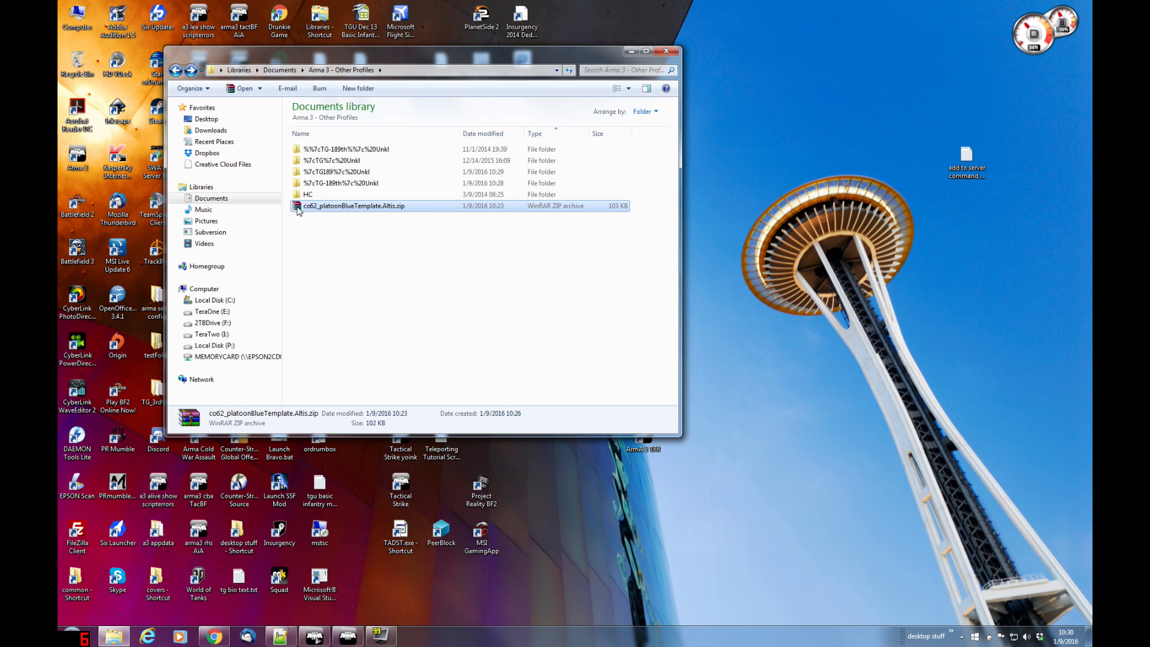
pyautogui.rightClick(298, 209)
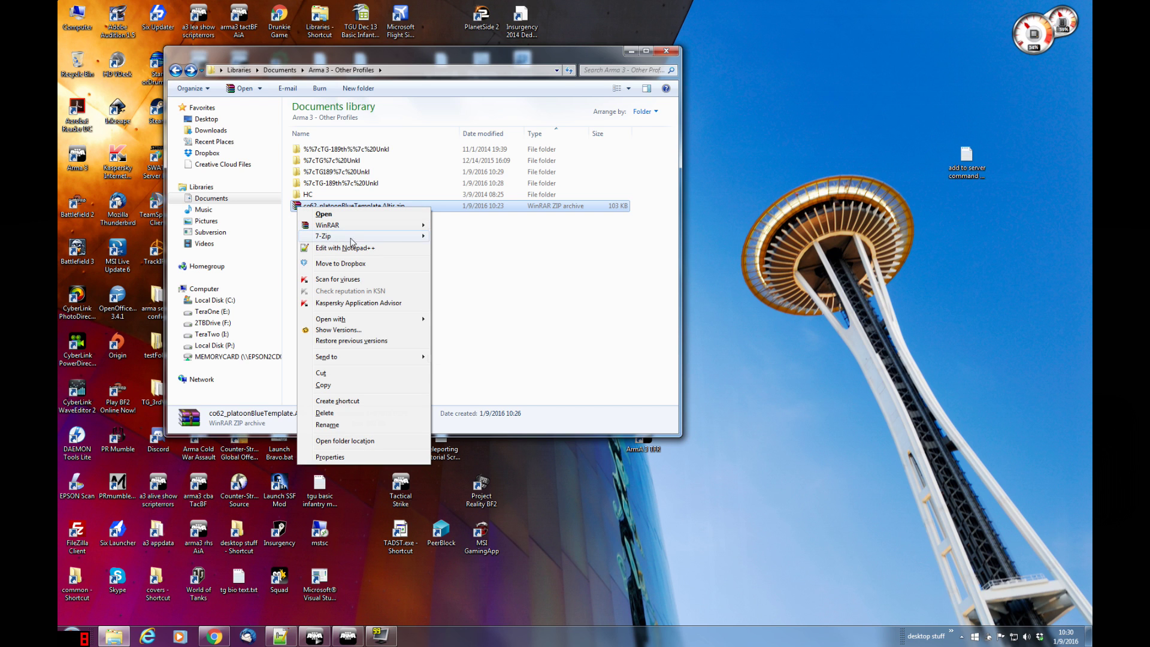
pyautogui.moveTo(350, 237)
pyautogui.click(491, 271)
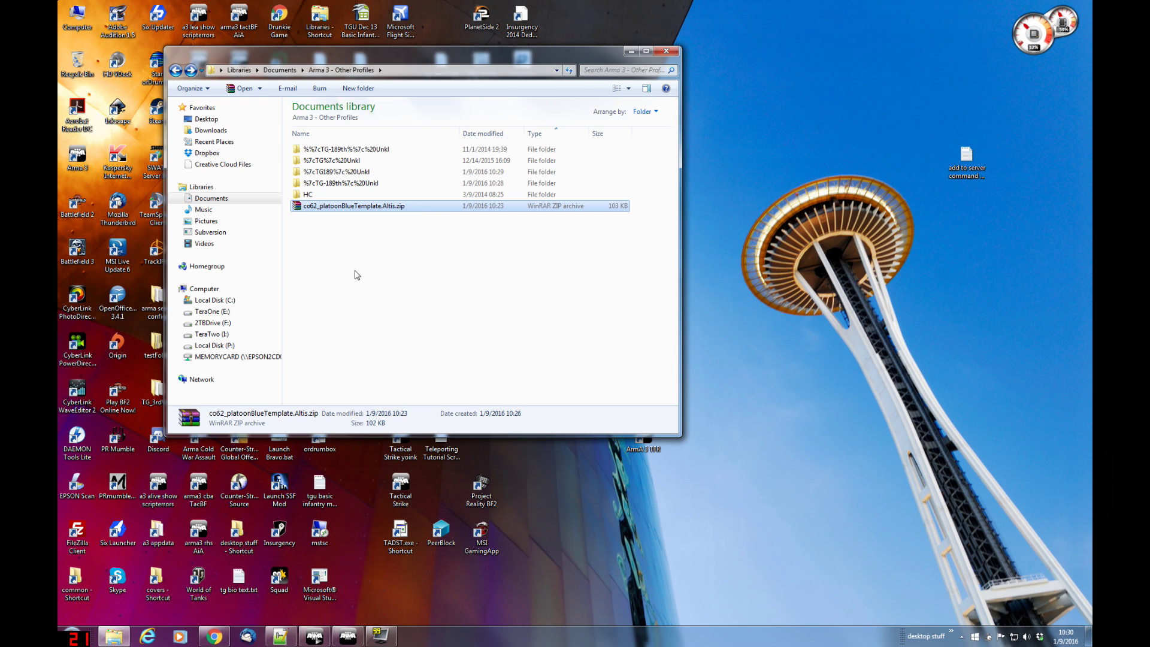
pyautogui.click(297, 195)
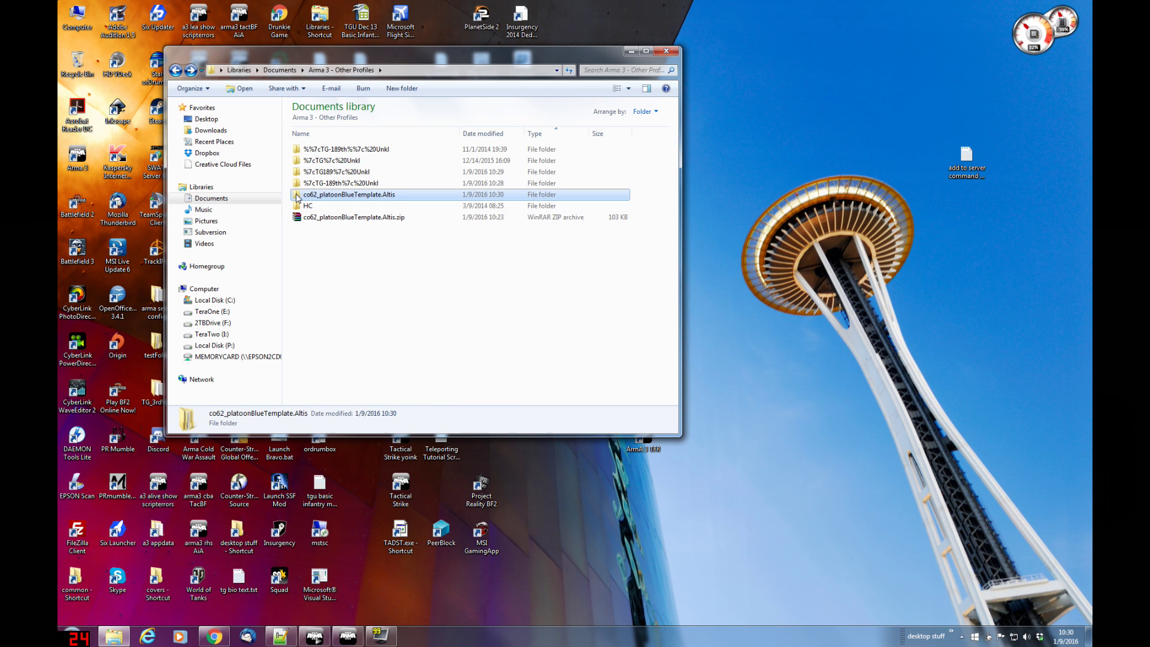
pyautogui.rightClick(297, 197)
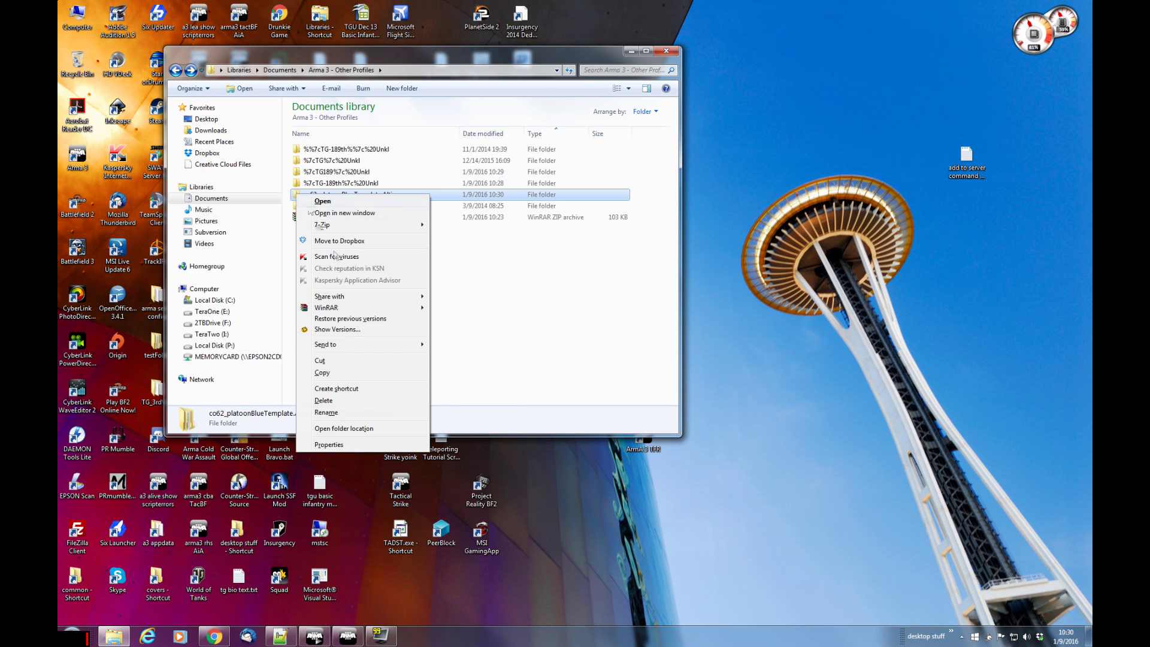
pyautogui.click(339, 390)
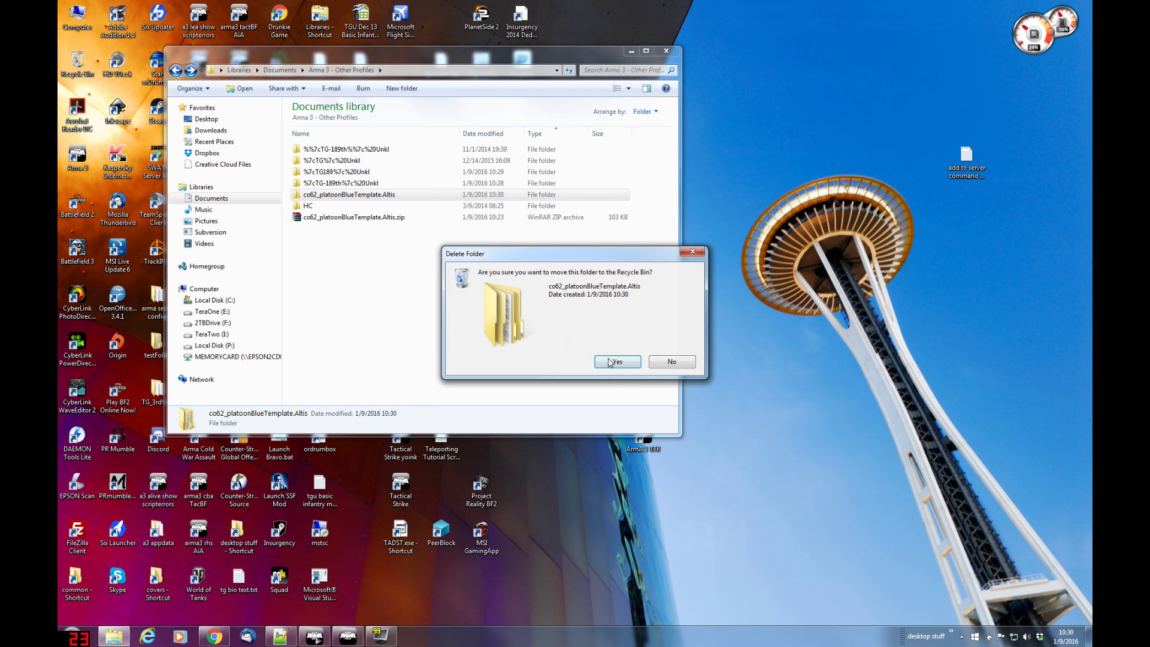
pyautogui.press('Return')
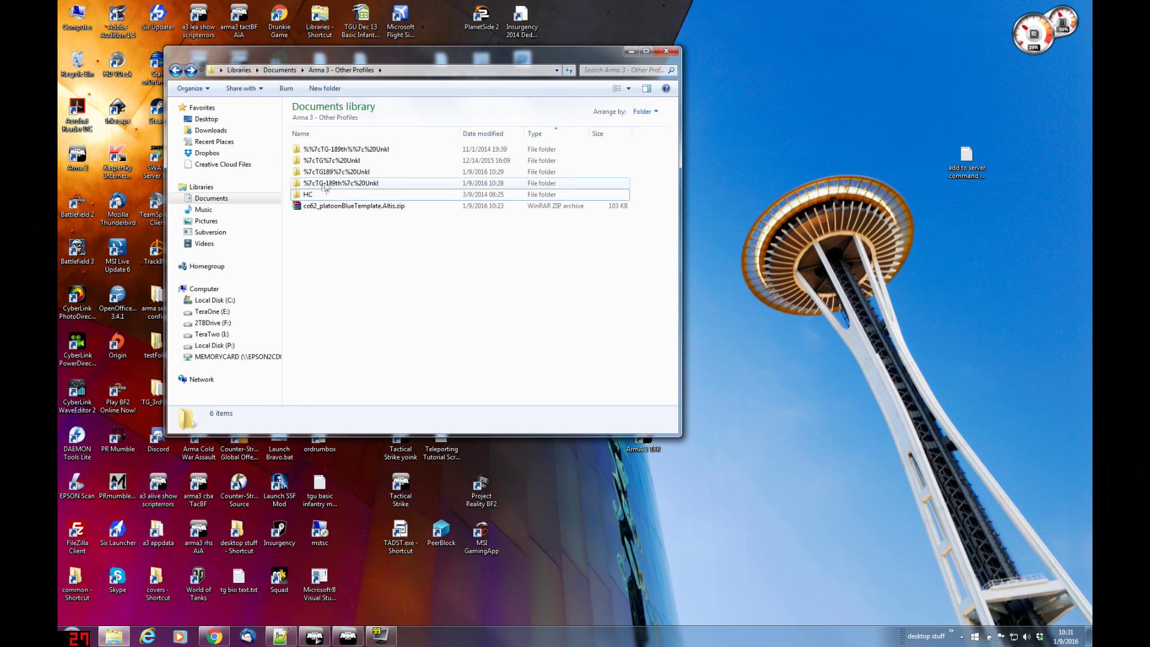
pyautogui.doubleClick(305, 161)
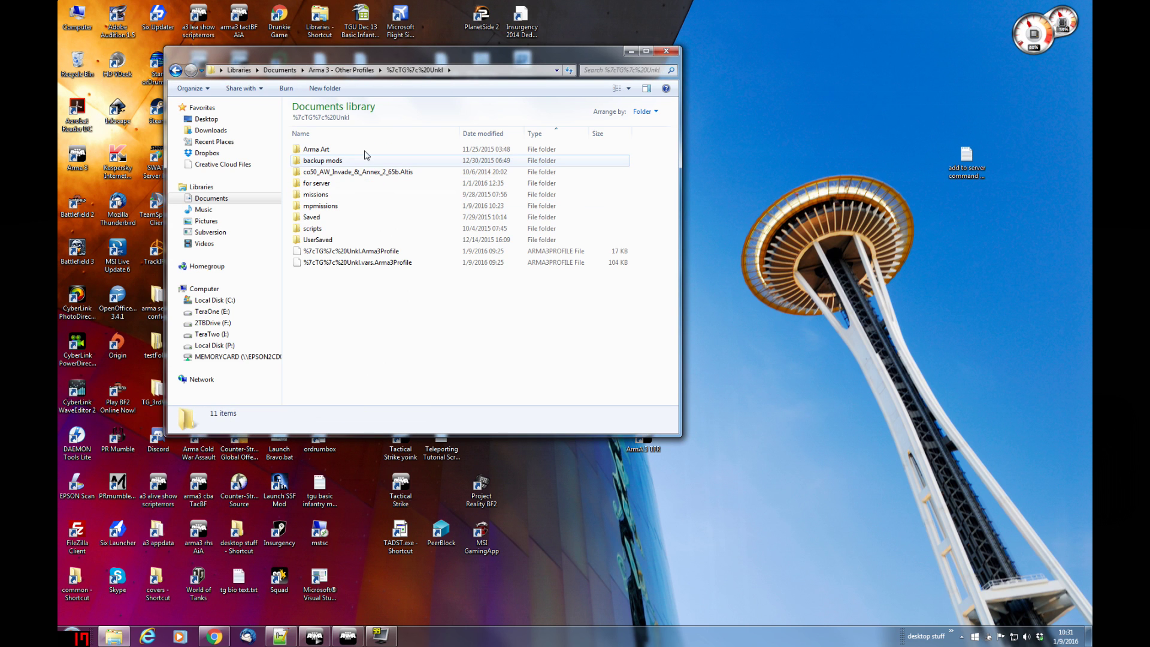
pyautogui.click(280, 70)
pyautogui.doubleClick(301, 231)
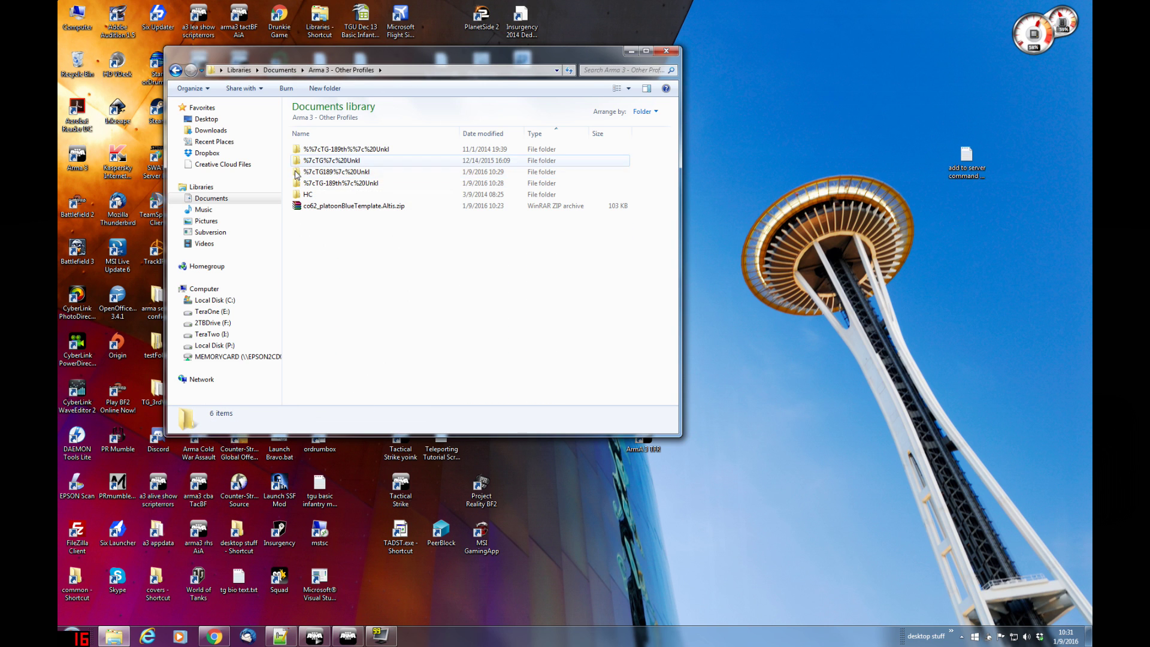
pyautogui.doubleClick(306, 172)
pyautogui.press('BackSpace')
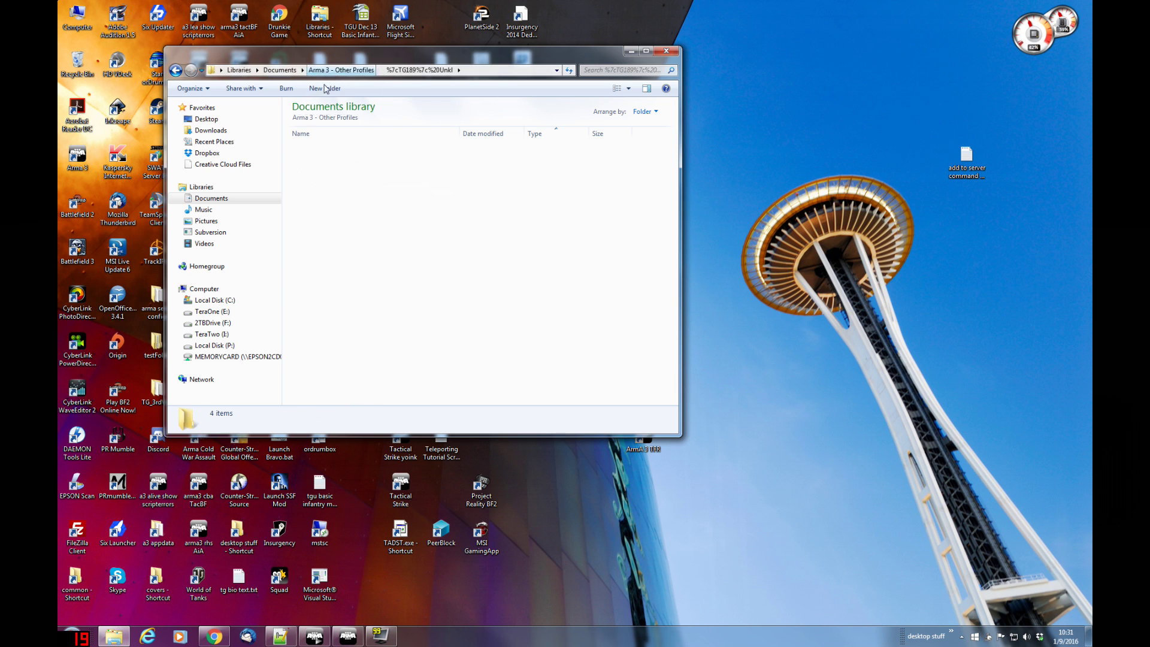
pyautogui.doubleClick(311, 160)
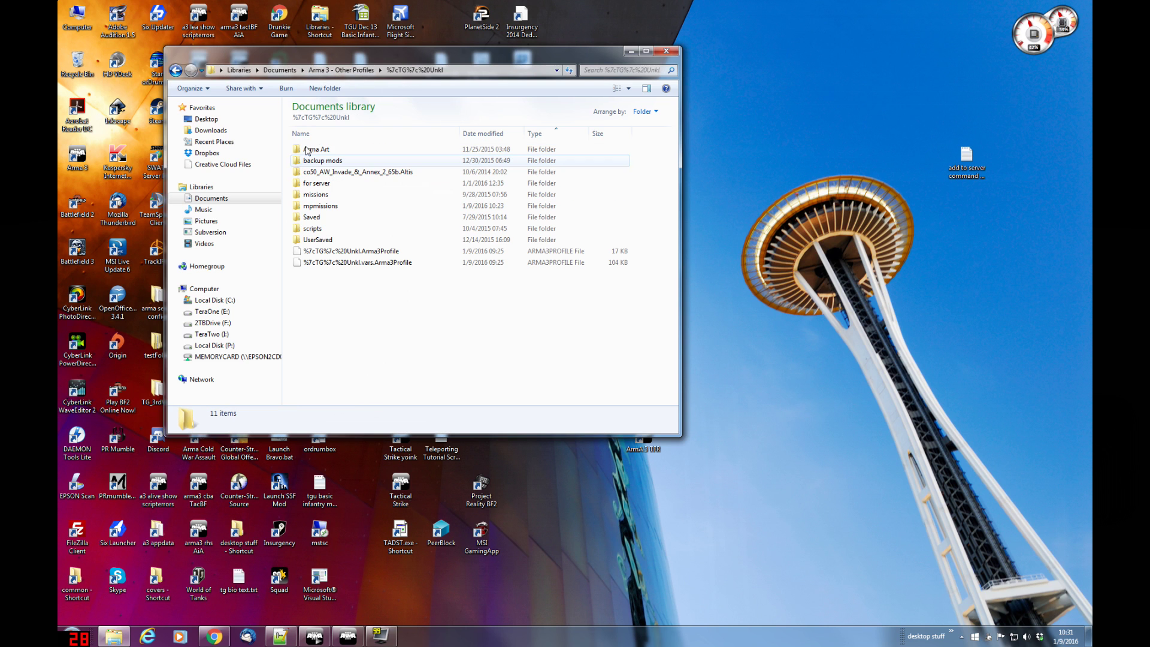
pyautogui.click(298, 210)
pyautogui.doubleClick(298, 209)
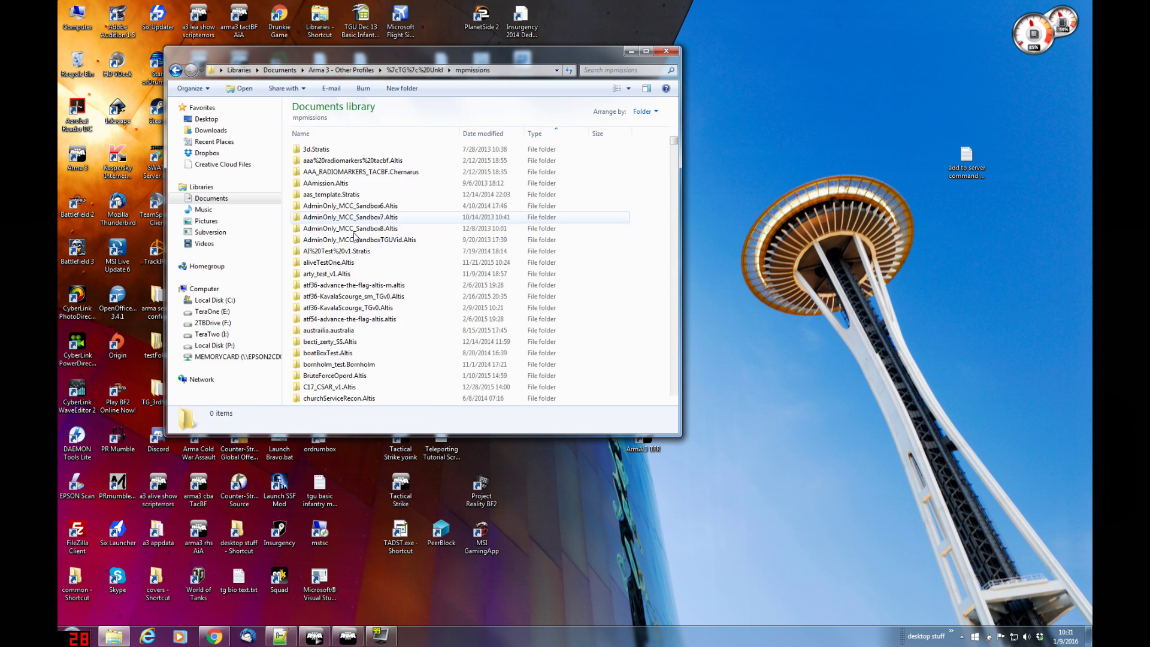
pyautogui.scroll(-10, 344, 273)
pyautogui.scroll(-10, 344, 274)
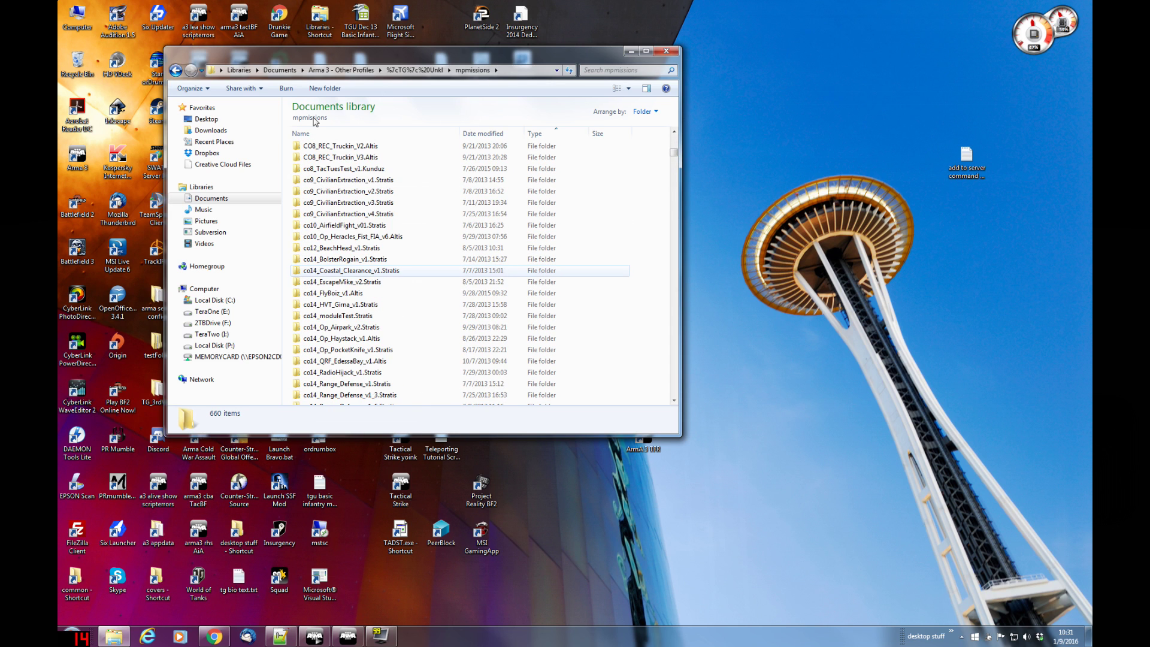
pyautogui.press('BackSpace')
pyautogui.press('BackSpace')
pyautogui.press('BackSpace')
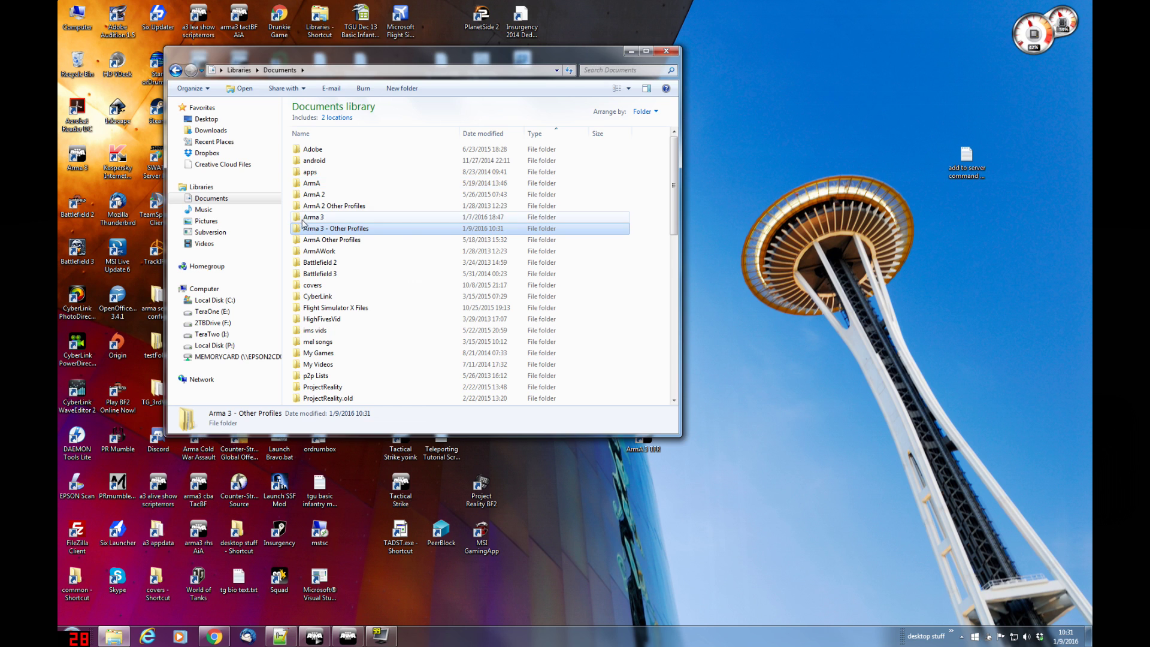
pyautogui.doubleClick(305, 227)
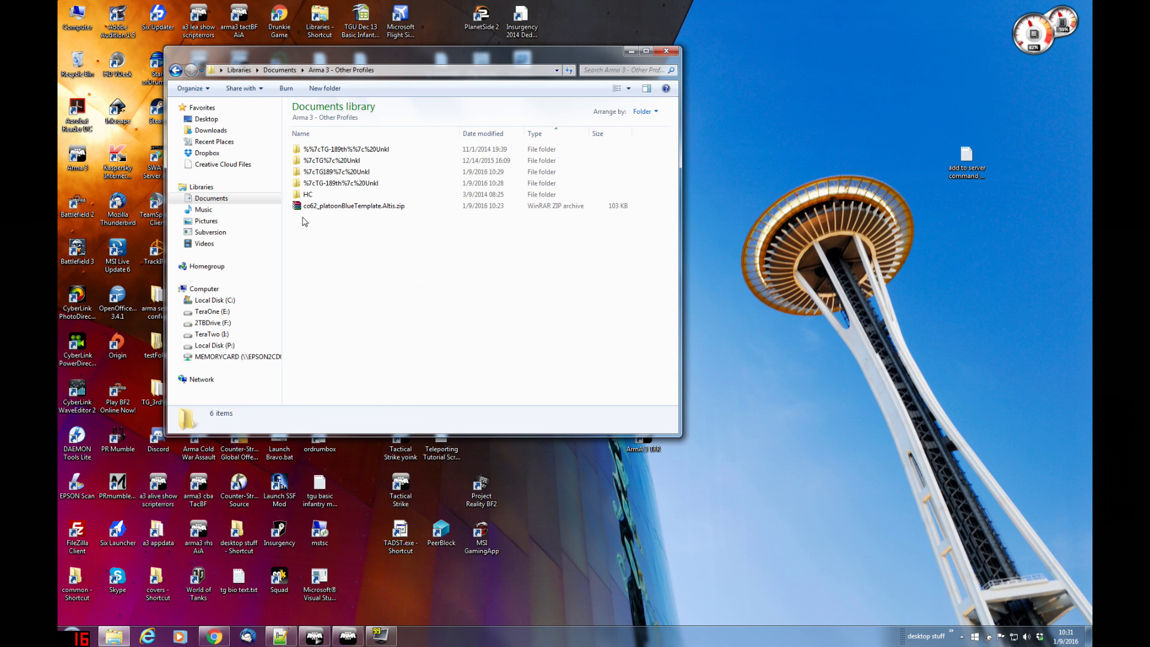
pyautogui.doubleClick(305, 183)
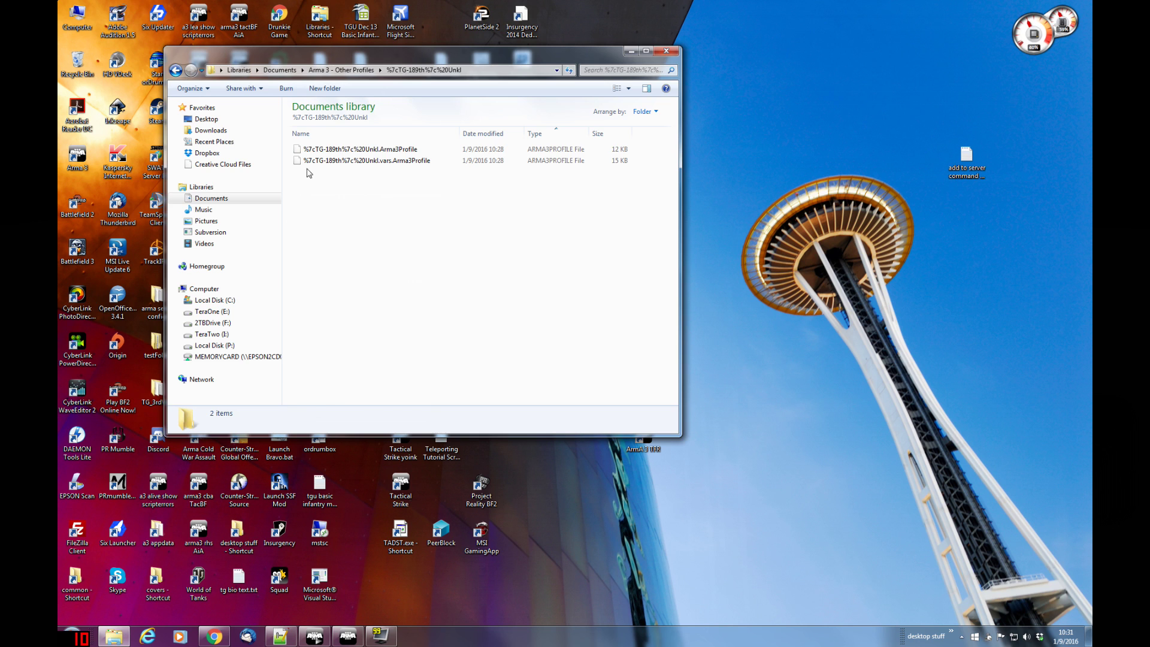
pyautogui.click(346, 76)
pyautogui.press('Up')
pyautogui.press('Return')
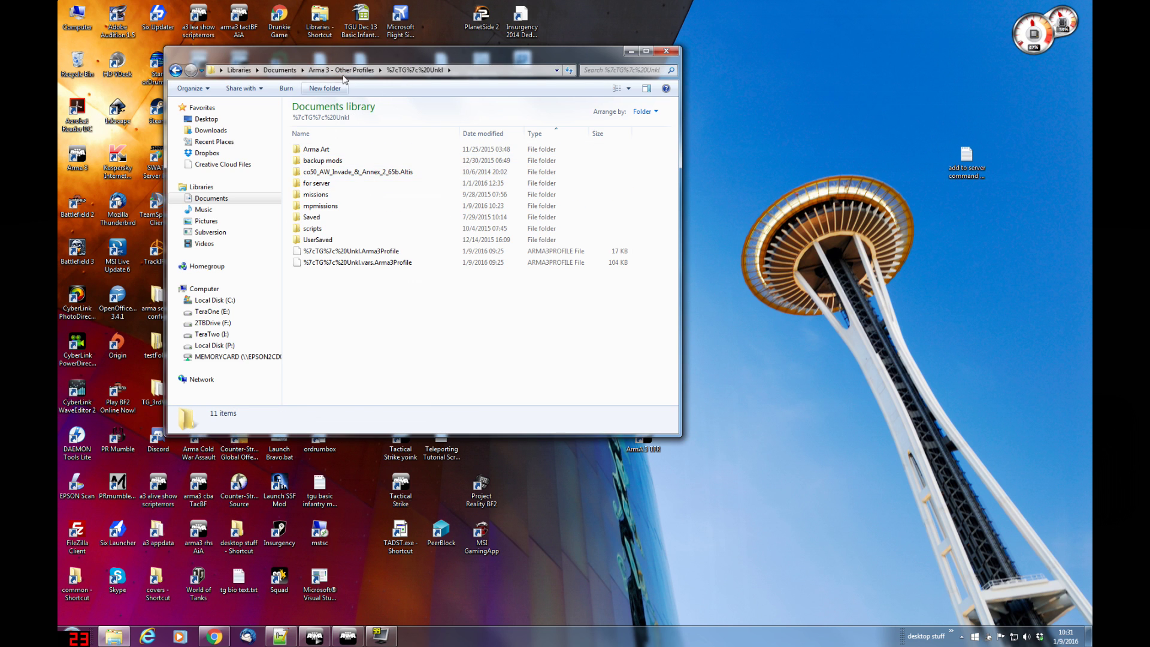
pyautogui.click(343, 75)
pyautogui.doubleClick(317, 173)
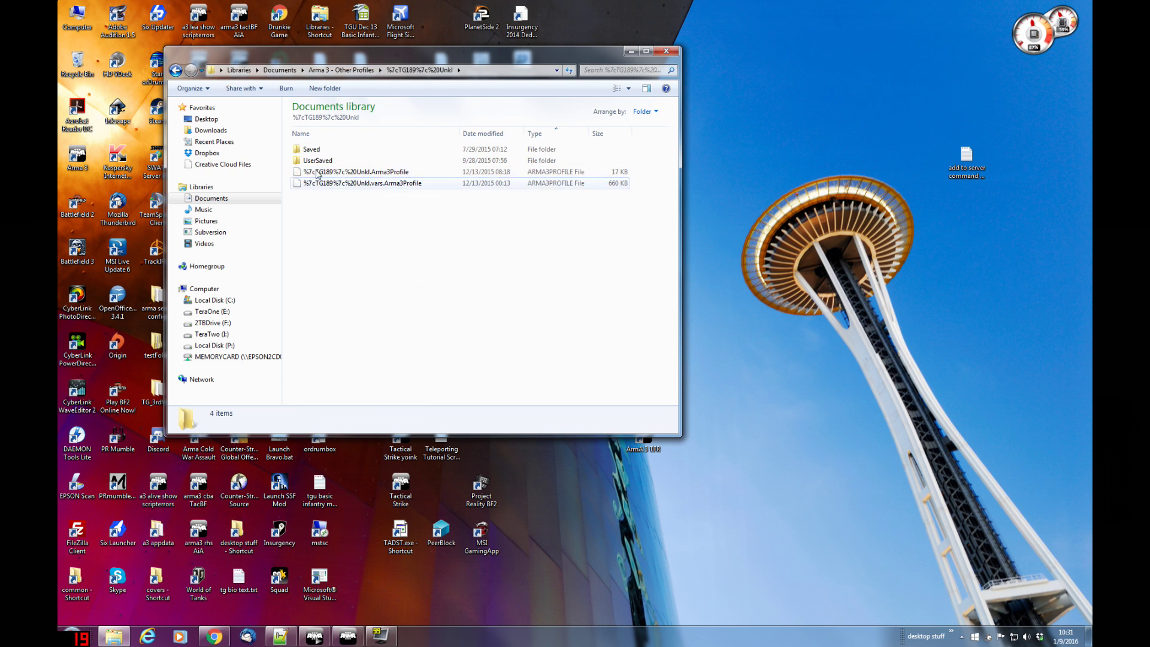
pyautogui.click(341, 70)
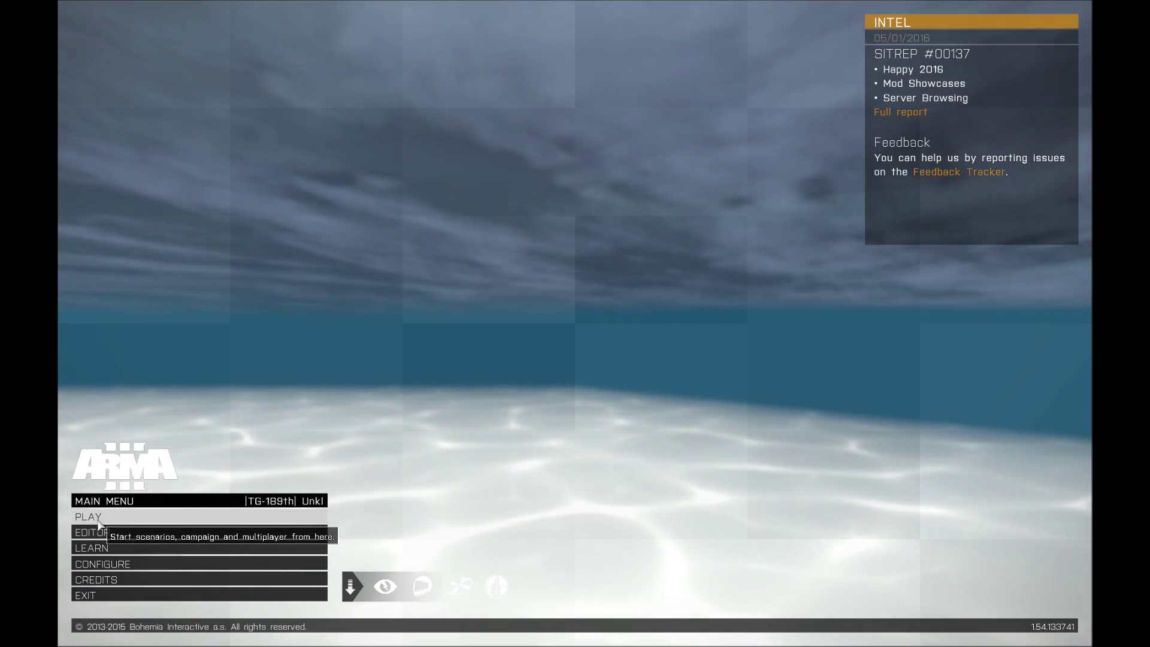
# - Host a new multiplayer game, choose Altis, and start a new mission in the editor
pyautogui.click(98, 521)
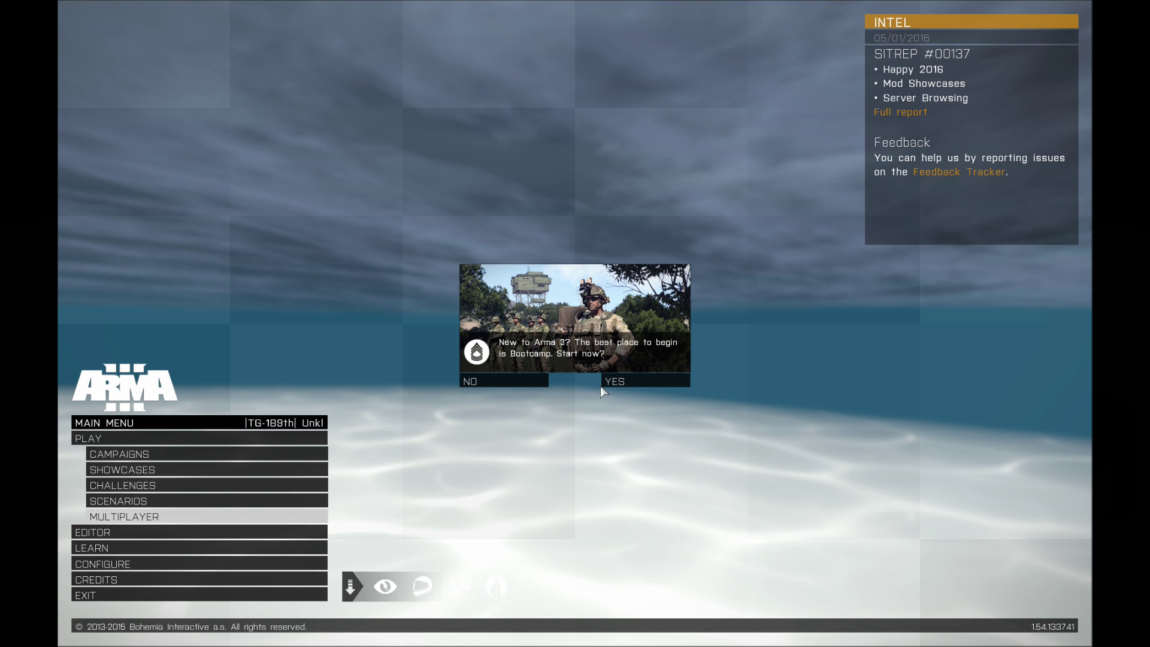
pyautogui.click(533, 381)
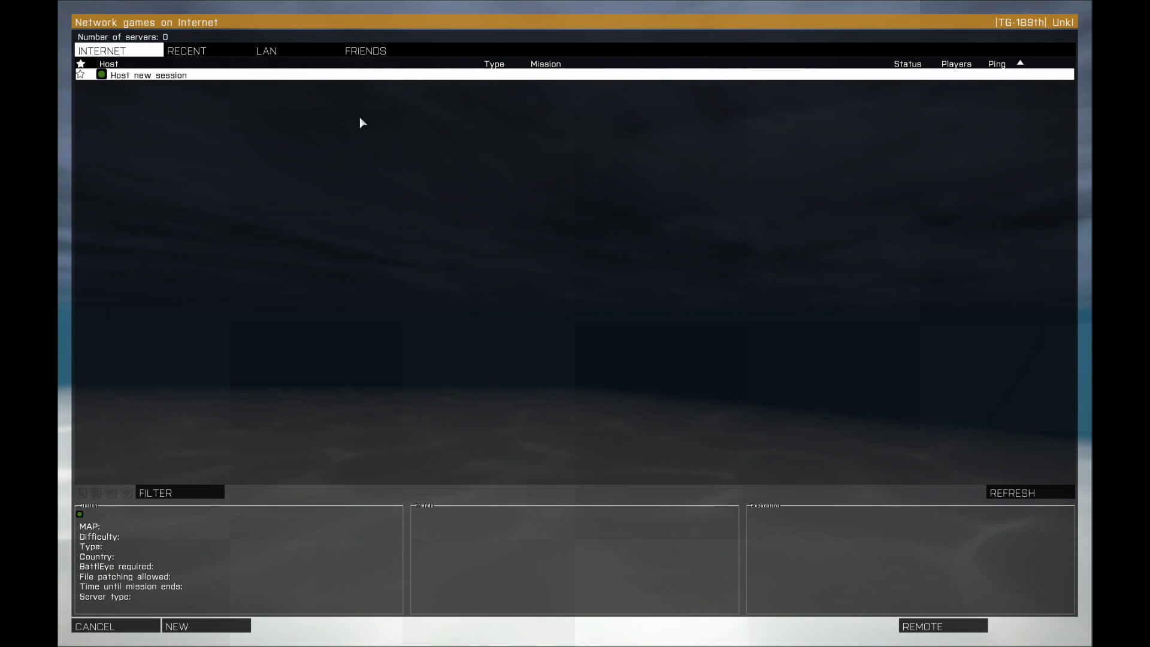
pyautogui.click(197, 628)
pyautogui.click(1029, 626)
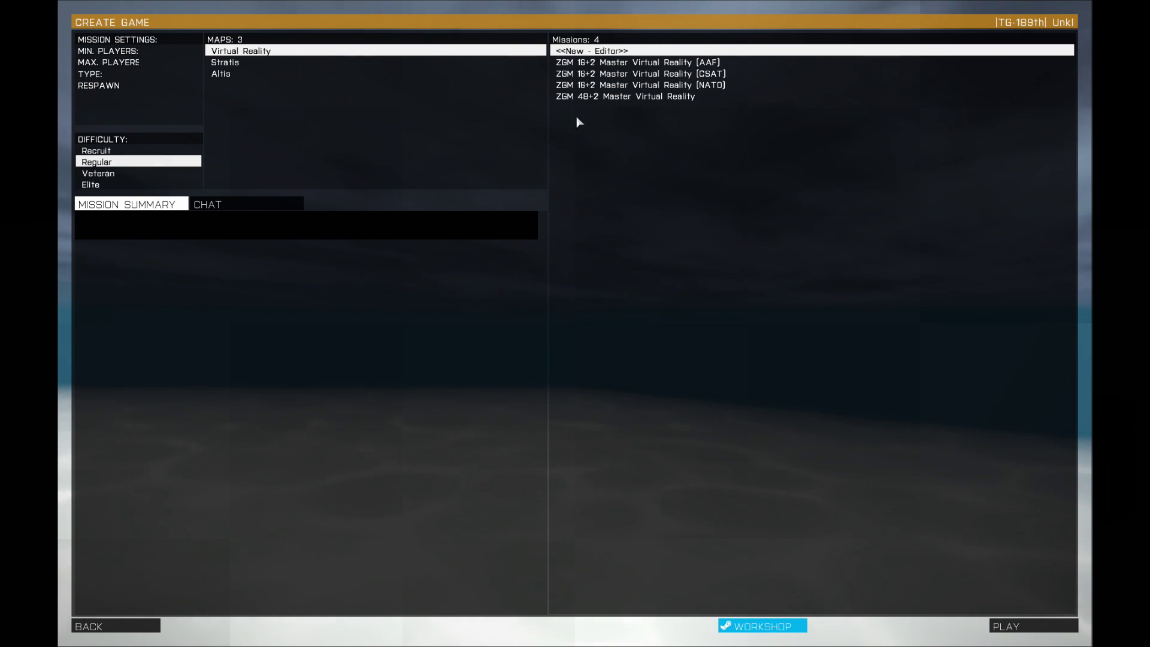
pyautogui.click(228, 76)
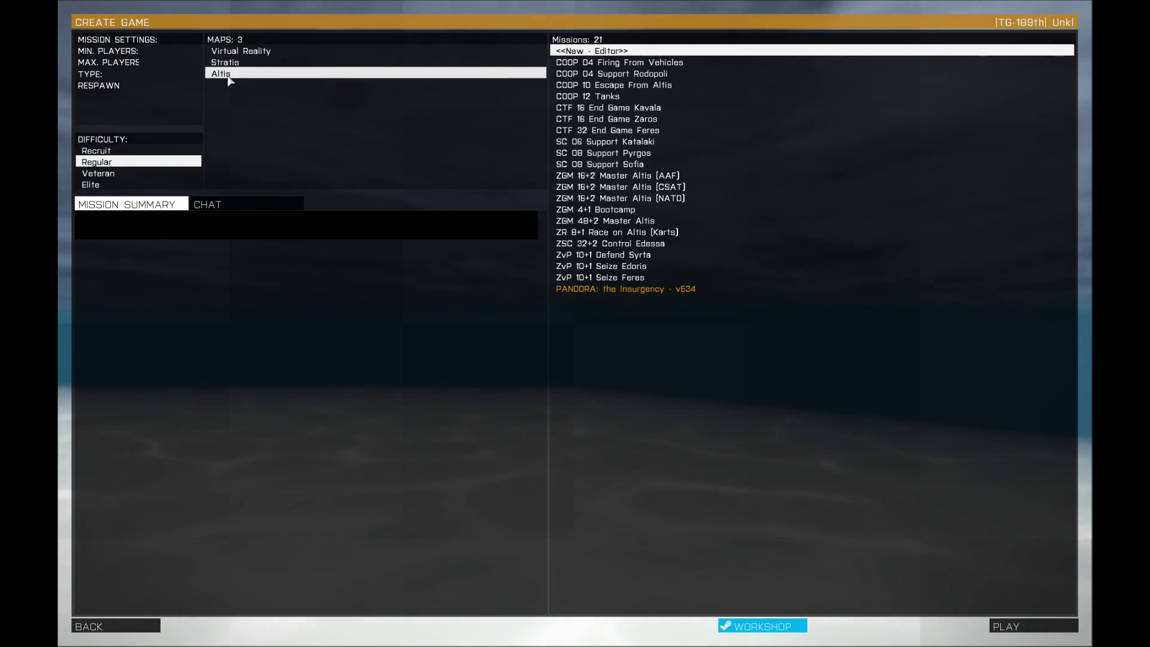
pyautogui.doubleClick(601, 51)
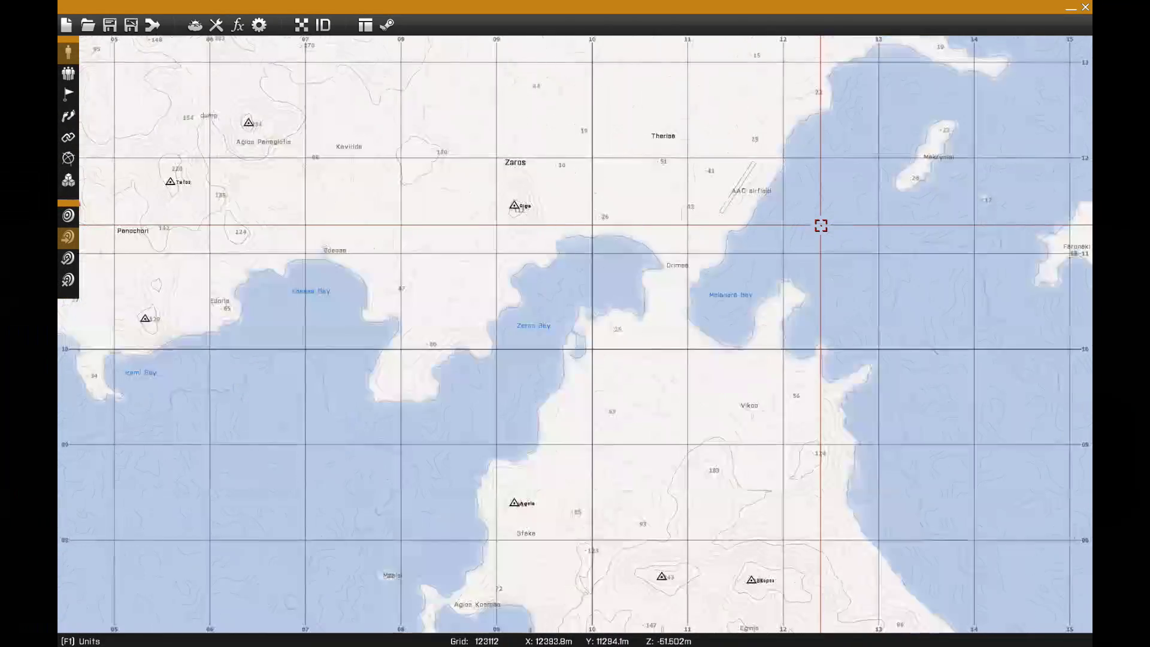
# - Place a player NATO rifleman at the Altis airbase with name and description testguy
pyautogui.scroll(5, 820, 225)
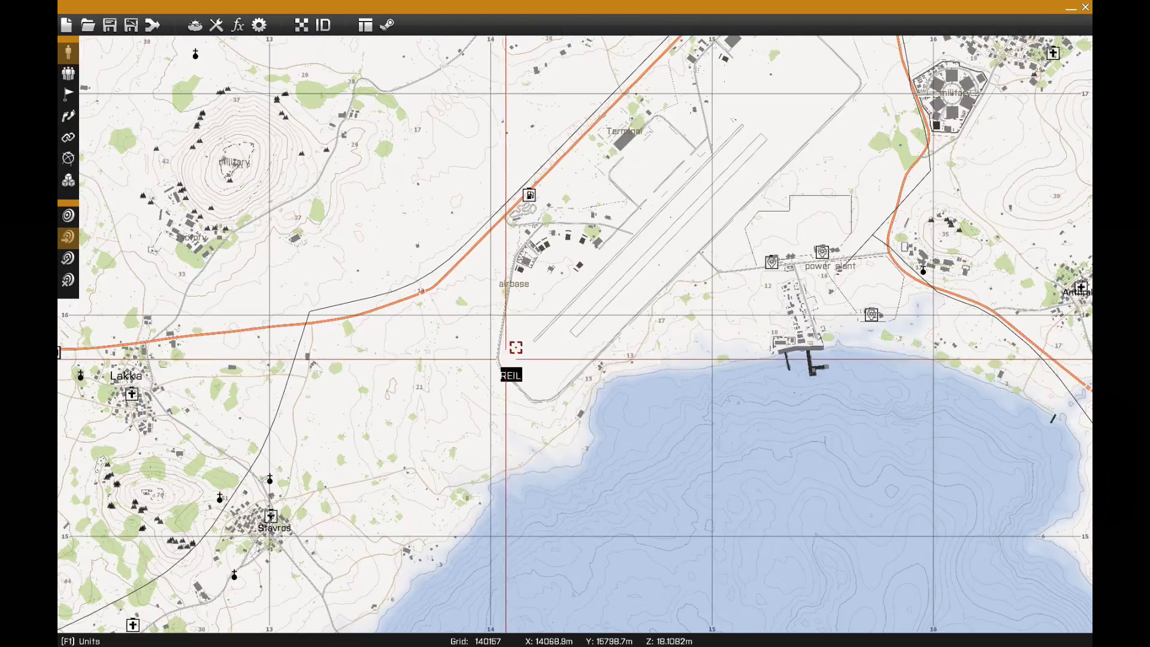
pyautogui.scroll(5, 516, 348)
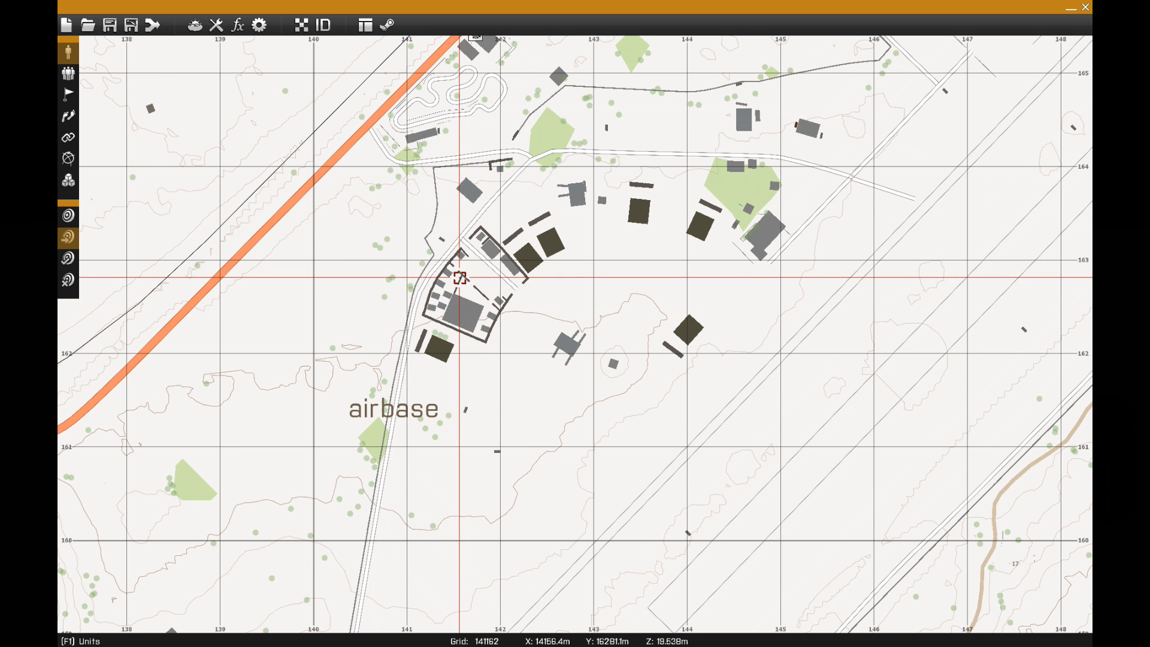
pyautogui.doubleClick(475, 271)
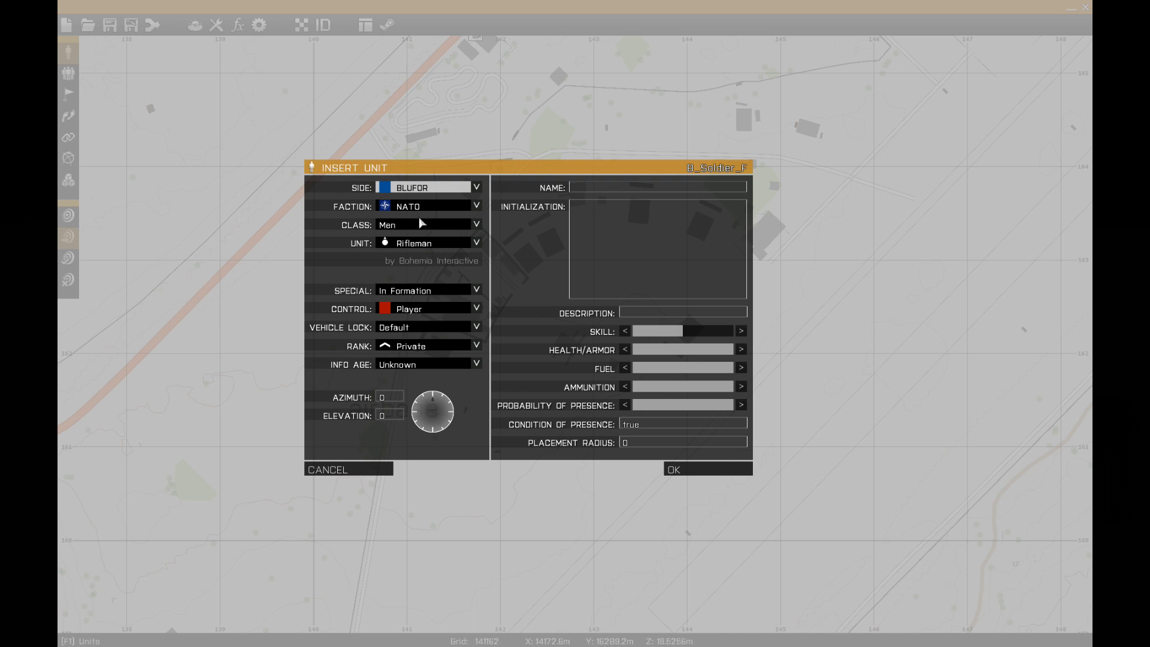
pyautogui.click(586, 187)
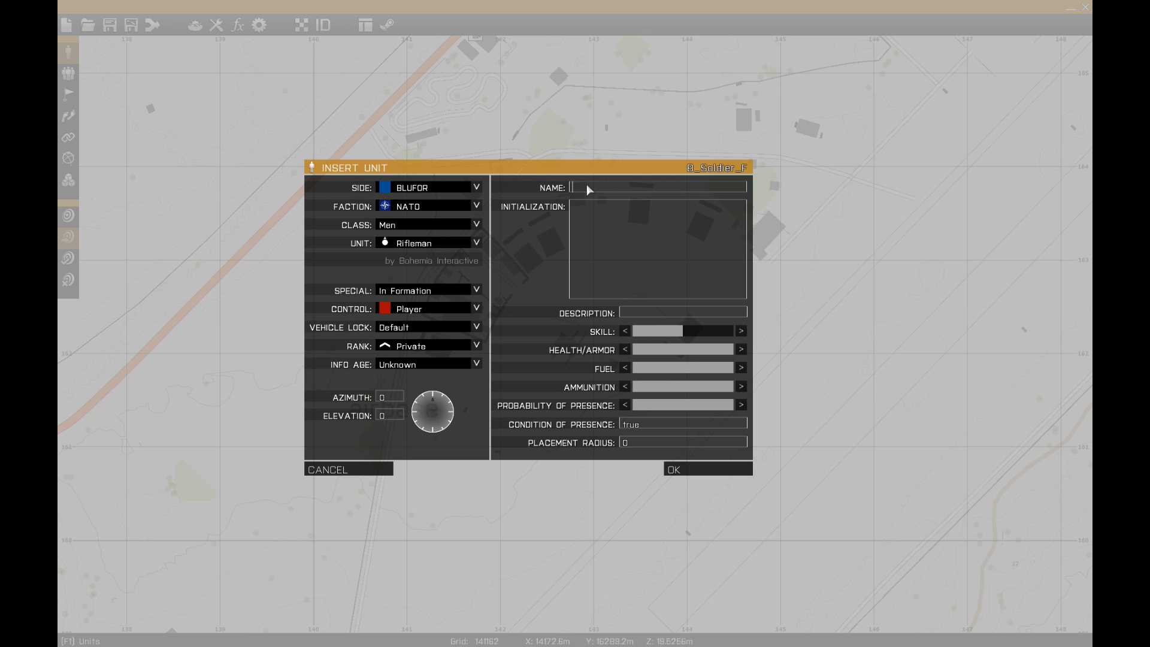
pyautogui.write('testguy')
pyautogui.click(644, 315)
pyautogui.write('testguy')
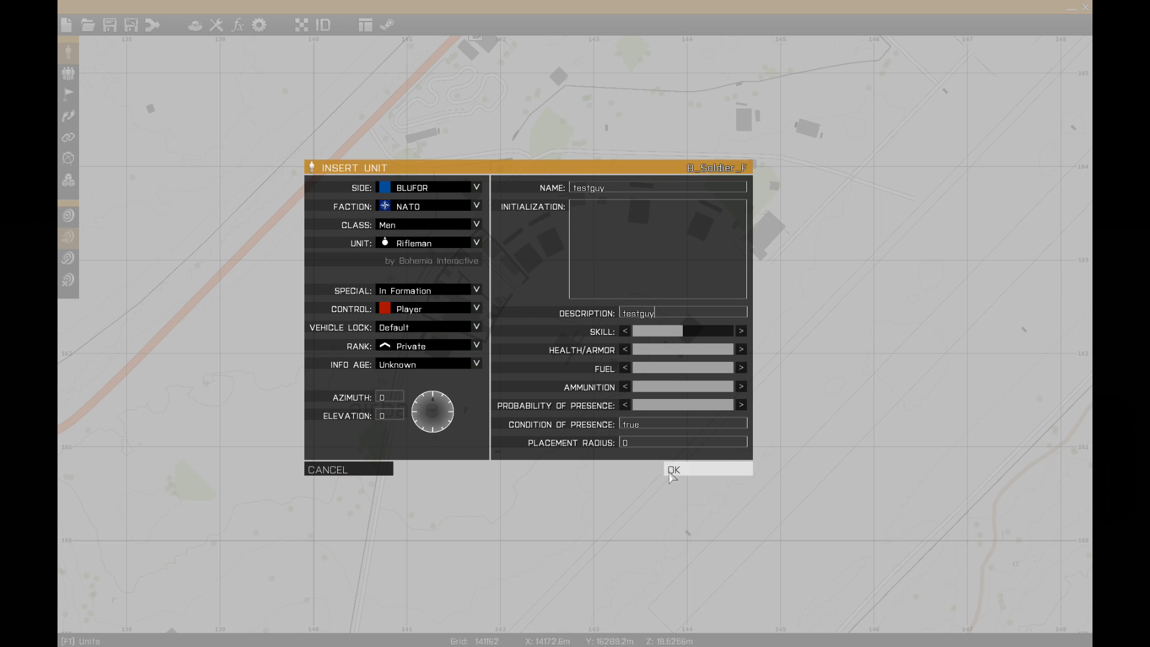
pyautogui.click(696, 470)
pyautogui.scroll(2, 487, 293)
pyautogui.scroll(1, 486, 293)
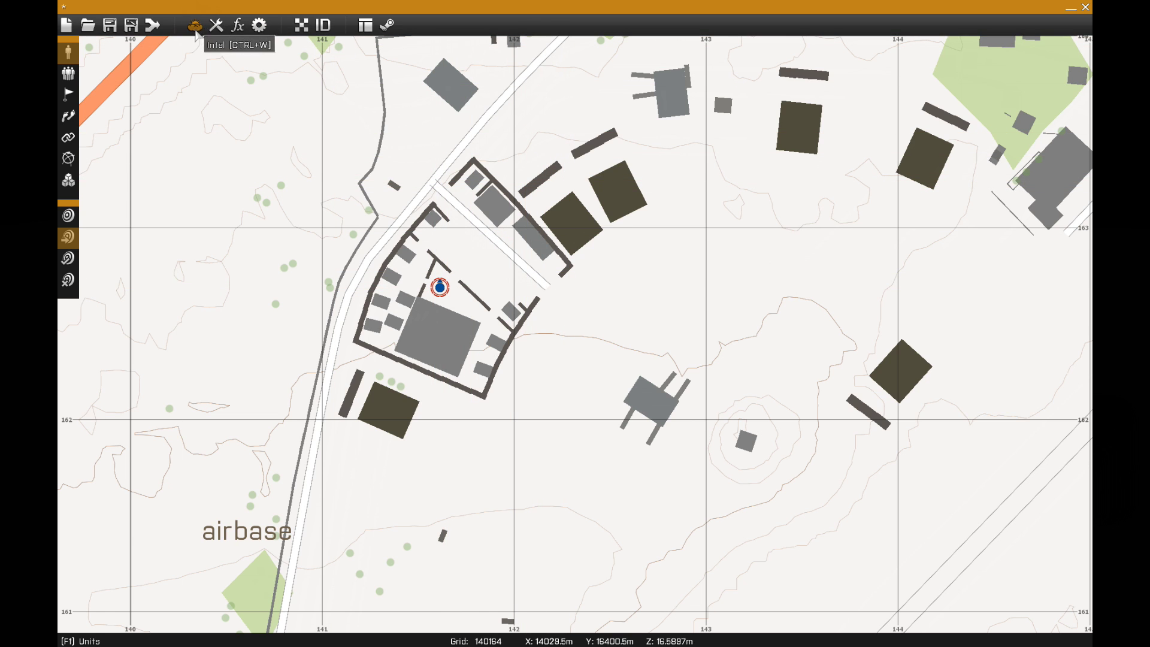
# - In Intel, name the mission co06_MyFirstMission_v0, described as '6 players Nato take out 2 HVT'
pyautogui.click(194, 27)
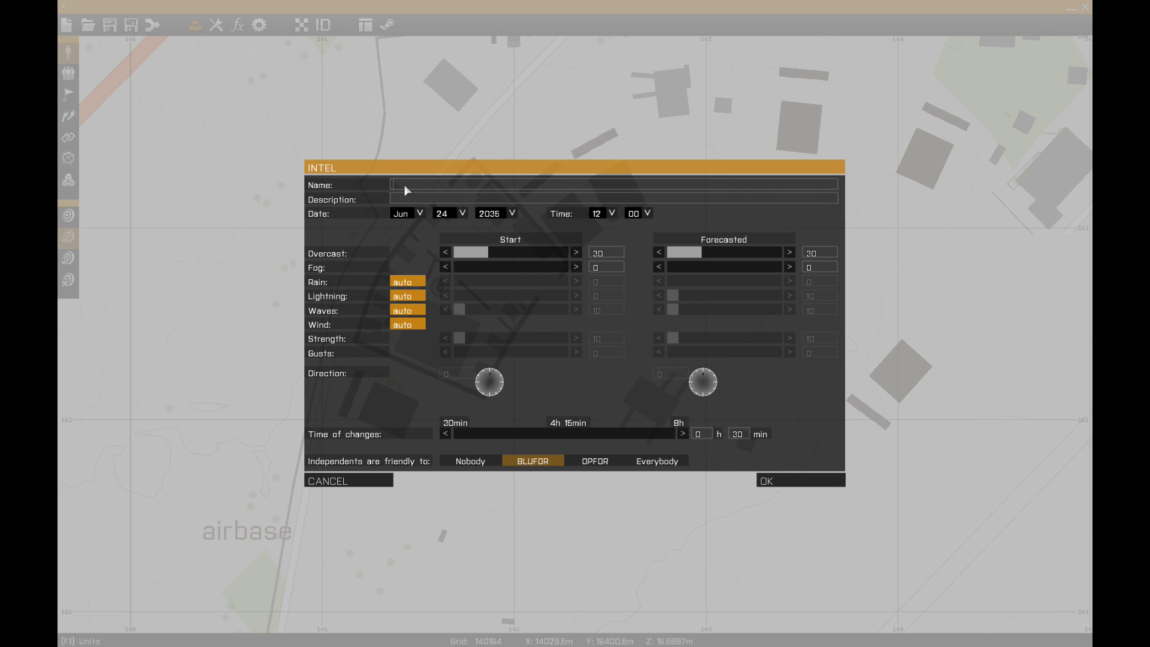
pyautogui.write('co')
pyautogui.write('06')
pyautogui.write('_v0')
pyautogui.write('take out')
pyautogui.write(' 2')
pyautogui.write(' VIP')
pyautogui.press('BackSpace')
pyautogui.press('BackSpace')
pyautogui.press('BackSpace')
pyautogui.write('HVT.')
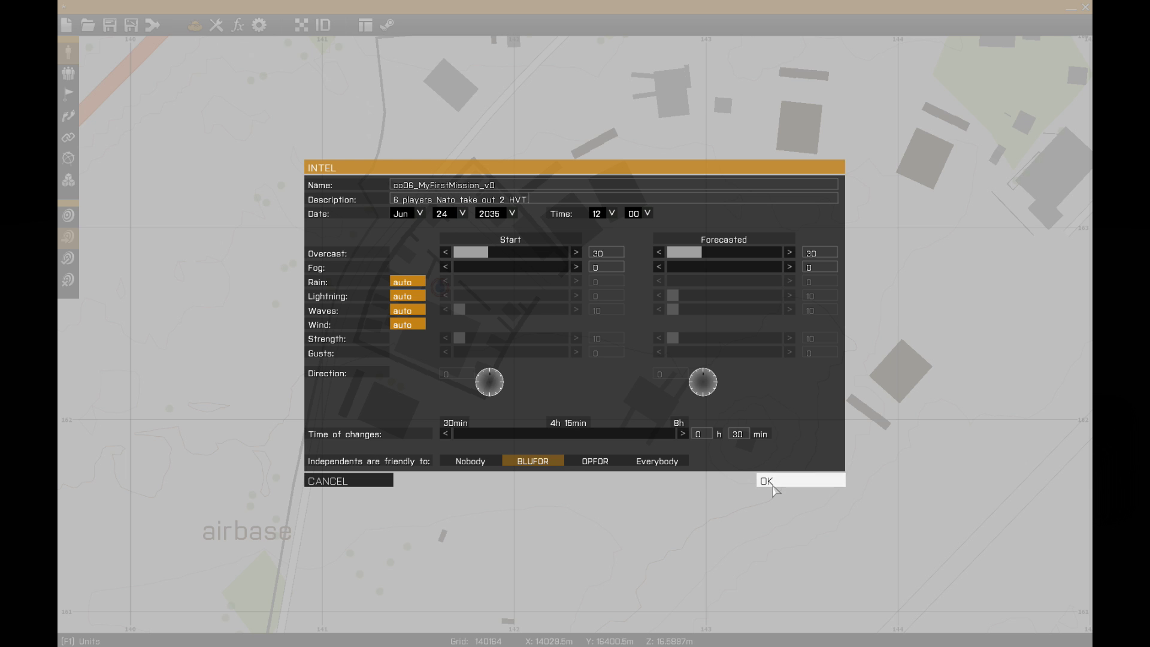
pyautogui.click(832, 479)
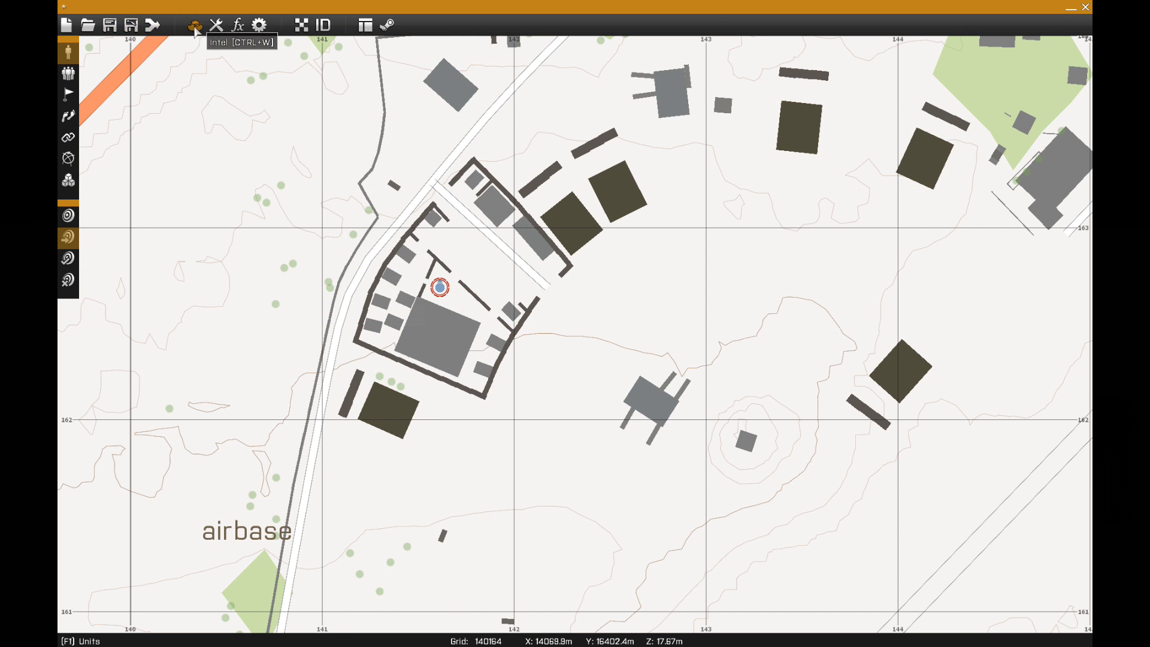
# - Copy the mission name from Intel and save the mission as co06_MyFirstMission_v0
pyautogui.click(194, 25)
pyautogui.moveTo(515, 185); pyautogui.dragTo(358, 187)
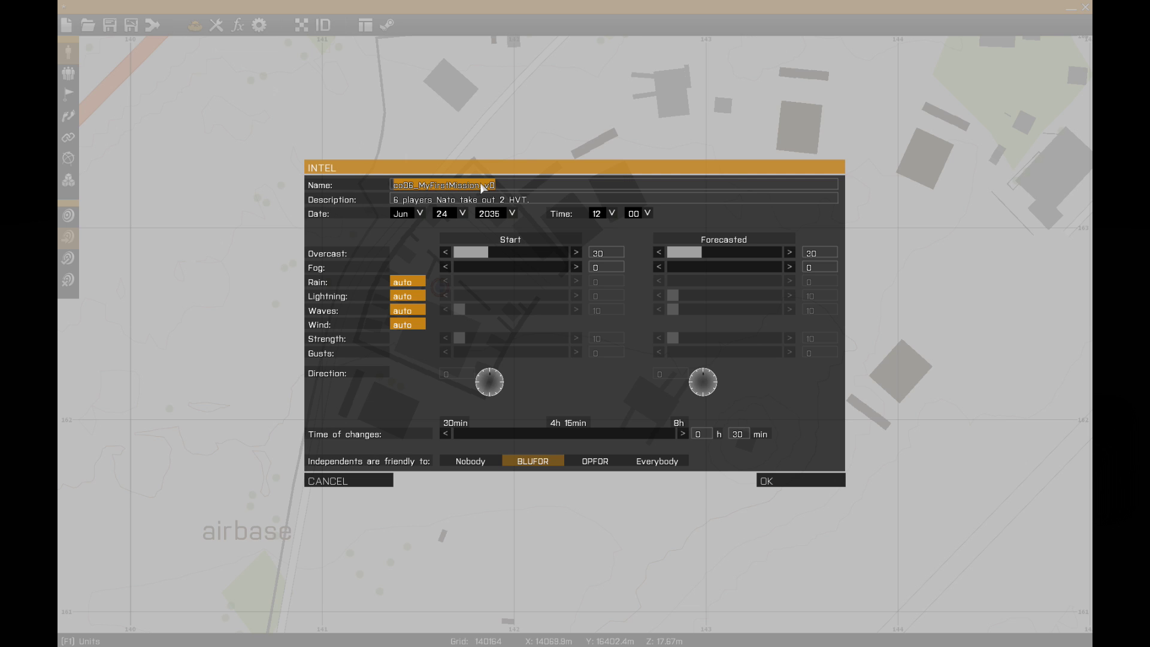
pyautogui.click(791, 479)
pyautogui.click(131, 25)
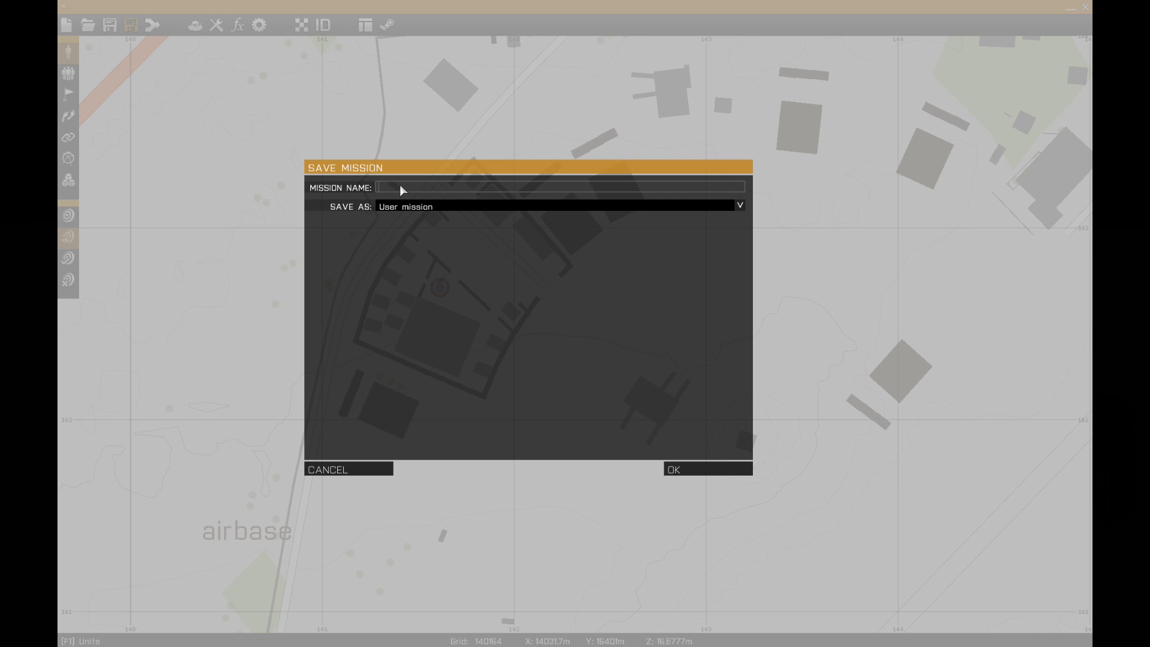
pyautogui.write('co06_MyFirstMission_v0')
pyautogui.click(685, 470)
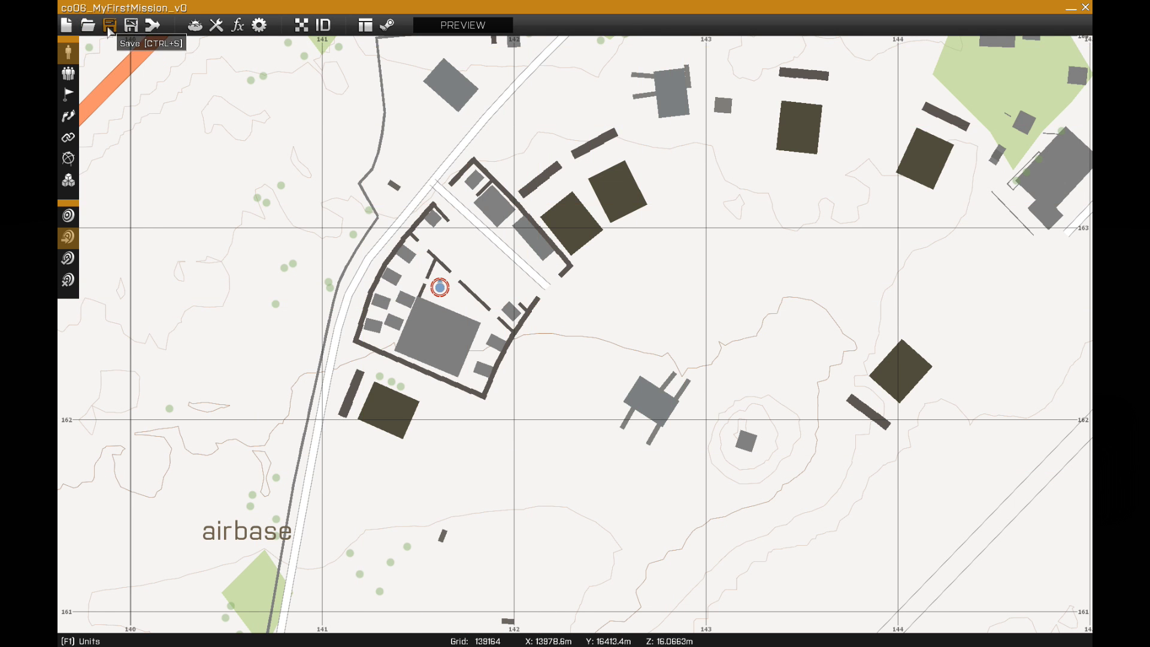
pyautogui.scroll(-3, 317, 205)
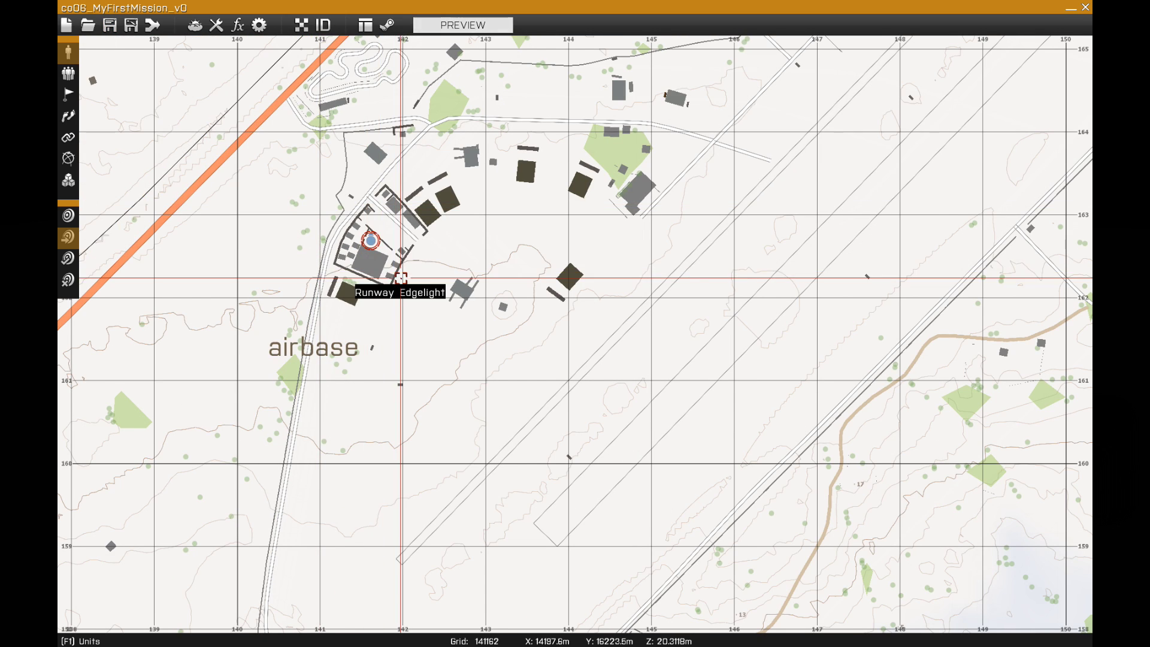
pyautogui.scroll(5, 386, 263)
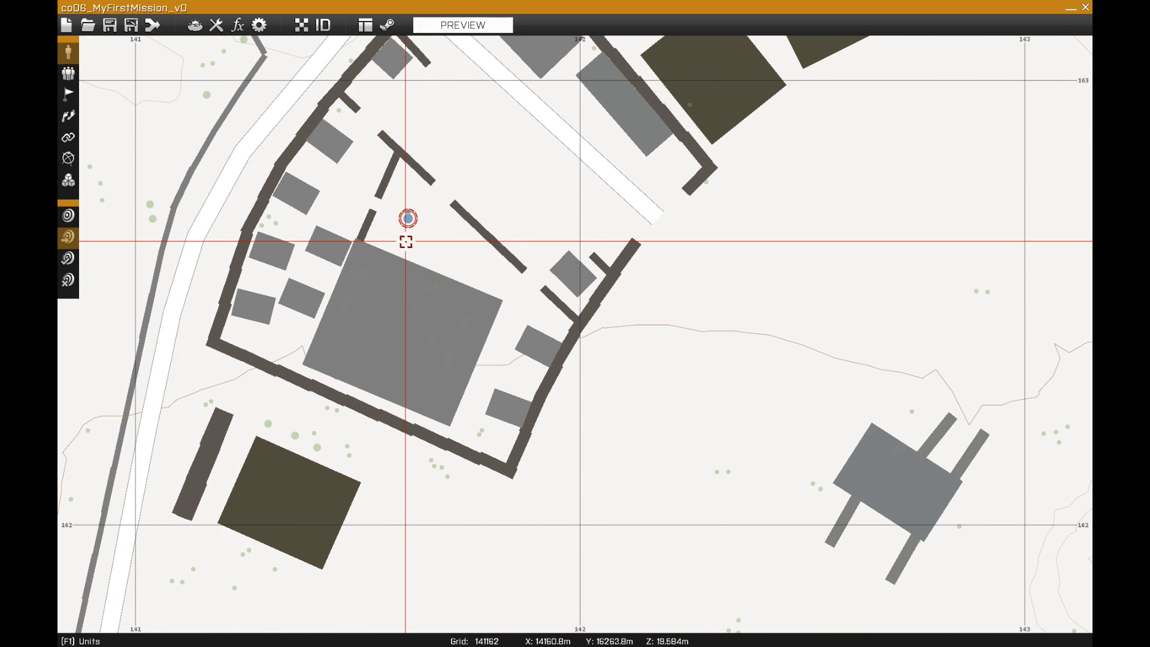
pyautogui.scroll(-1, 404, 242)
# - Exit the editor without re-saving and select COOP 04 Firing From Vehicles in the Create Game list
pyautogui.scroll(-2, 405, 242)
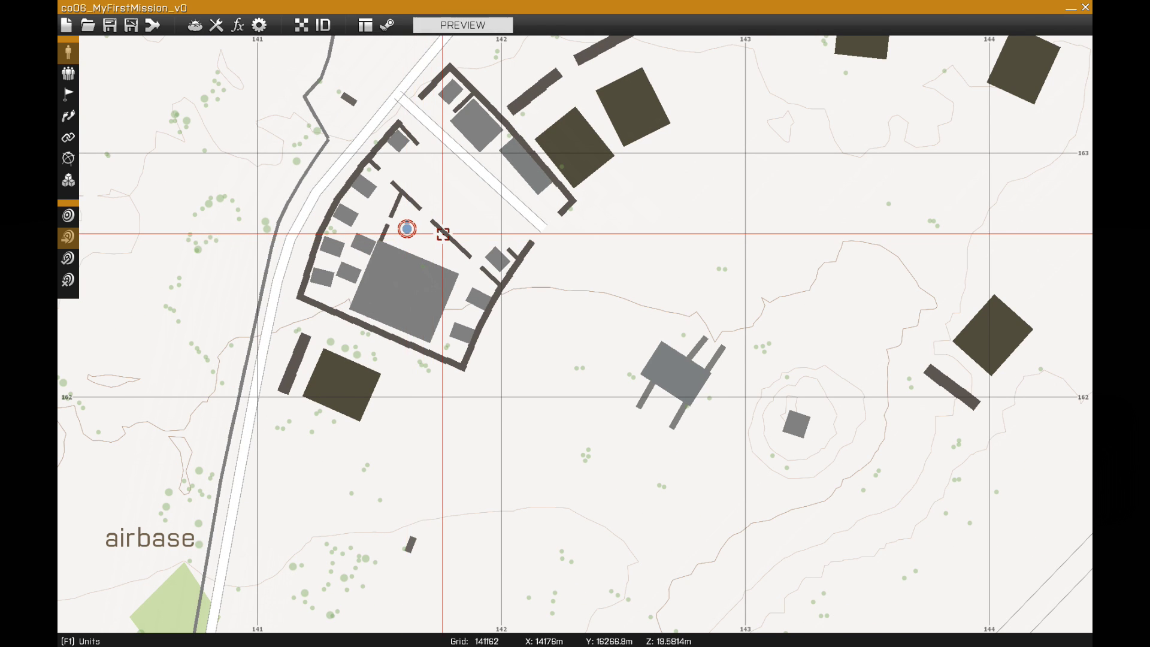
pyautogui.scroll(-4, 371, 204)
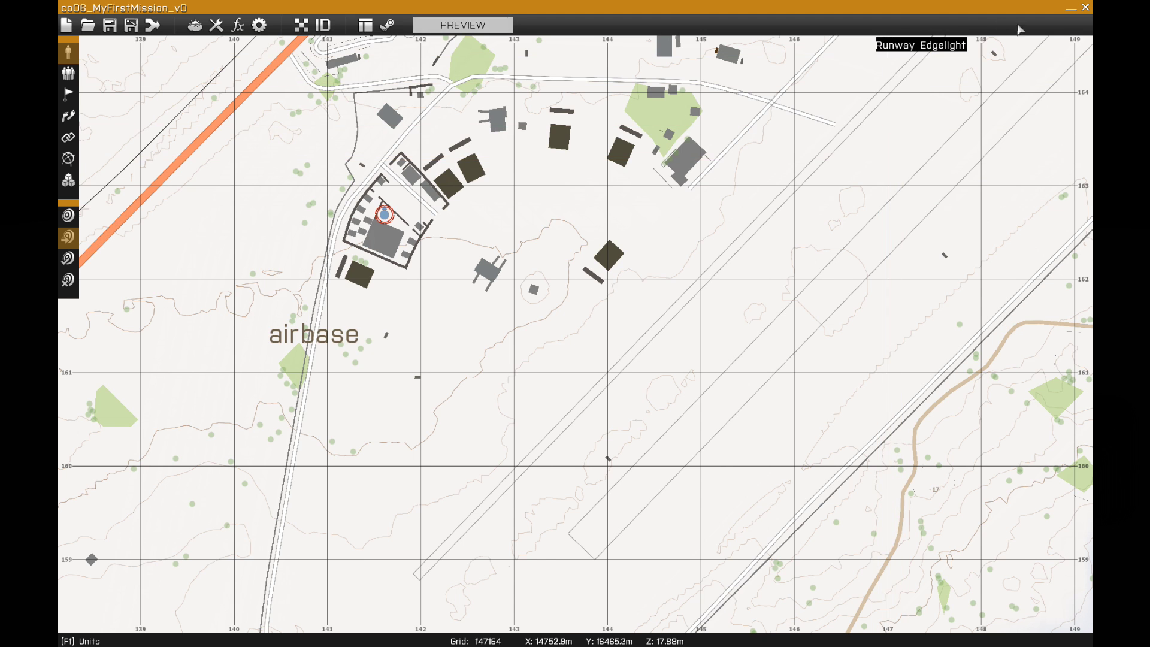
pyautogui.click(1085, 8)
pyautogui.press('Return')
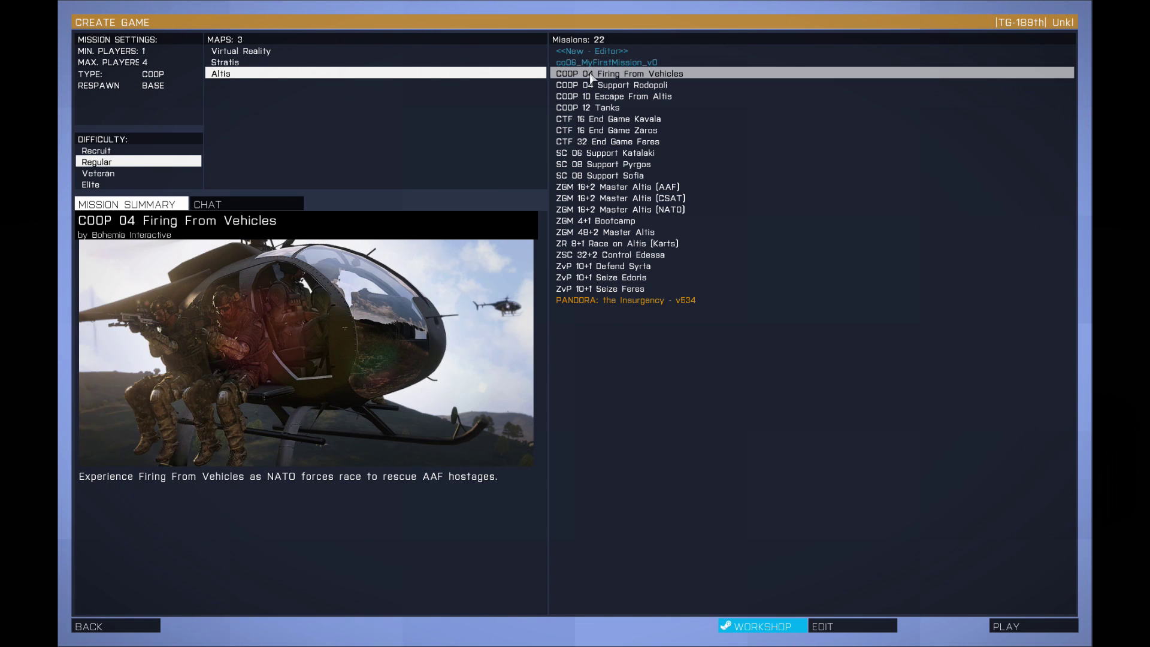
pyautogui.click(592, 74)
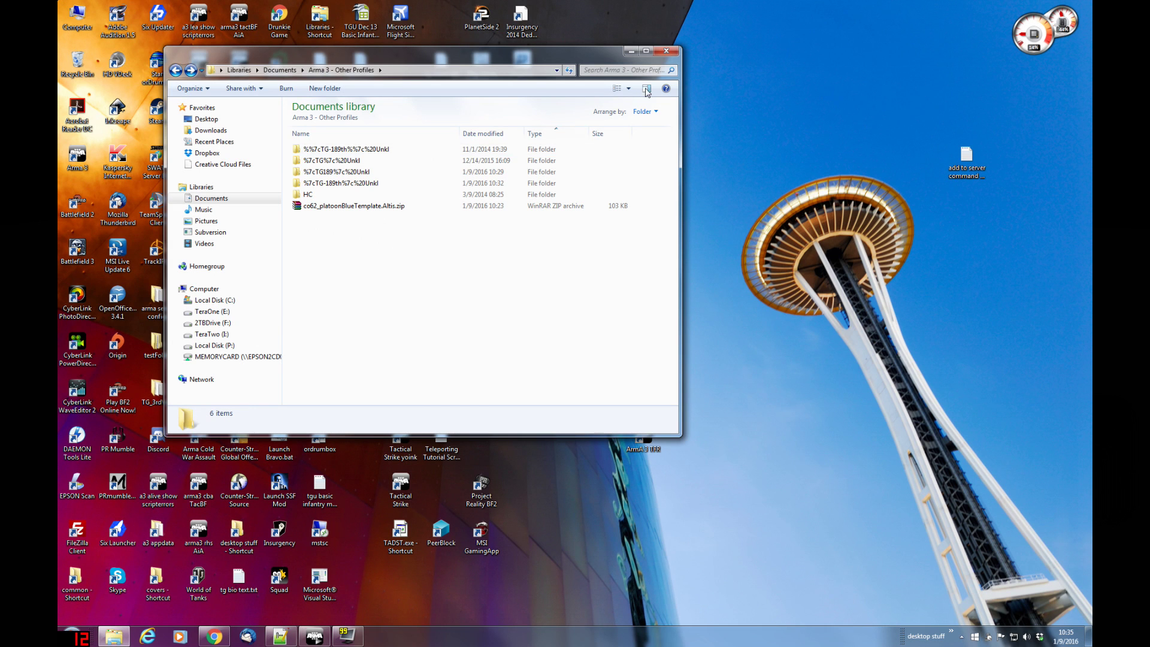
# - Maximize Explorer and open the profile's mpmissions\co06_MyFirstMission_v0.Altis folder, confirming it holds only mission.sqm
pyautogui.click(645, 52)
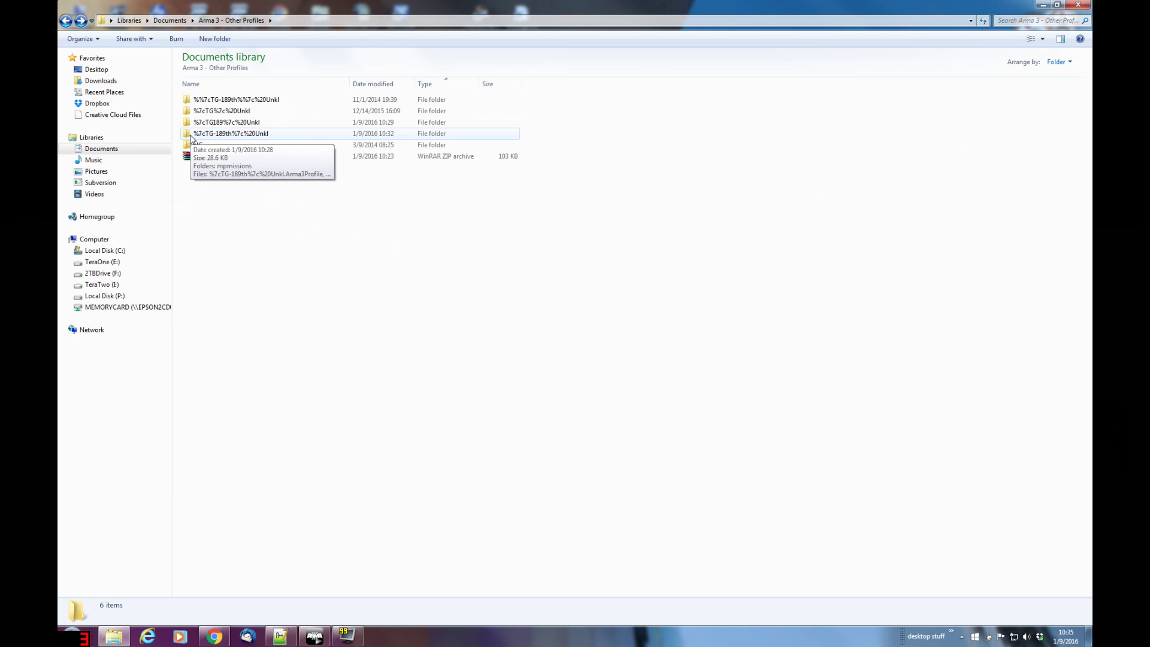
pyautogui.doubleClick(191, 135)
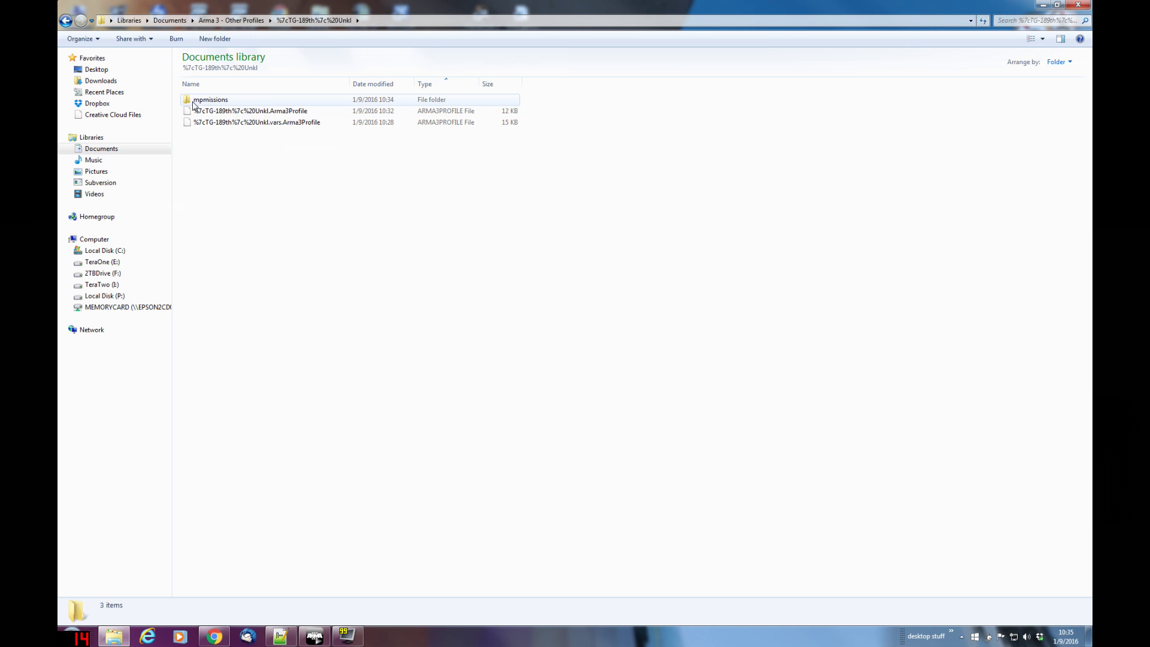
pyautogui.click(193, 103)
pyautogui.doubleClick(194, 103)
pyautogui.click(189, 107)
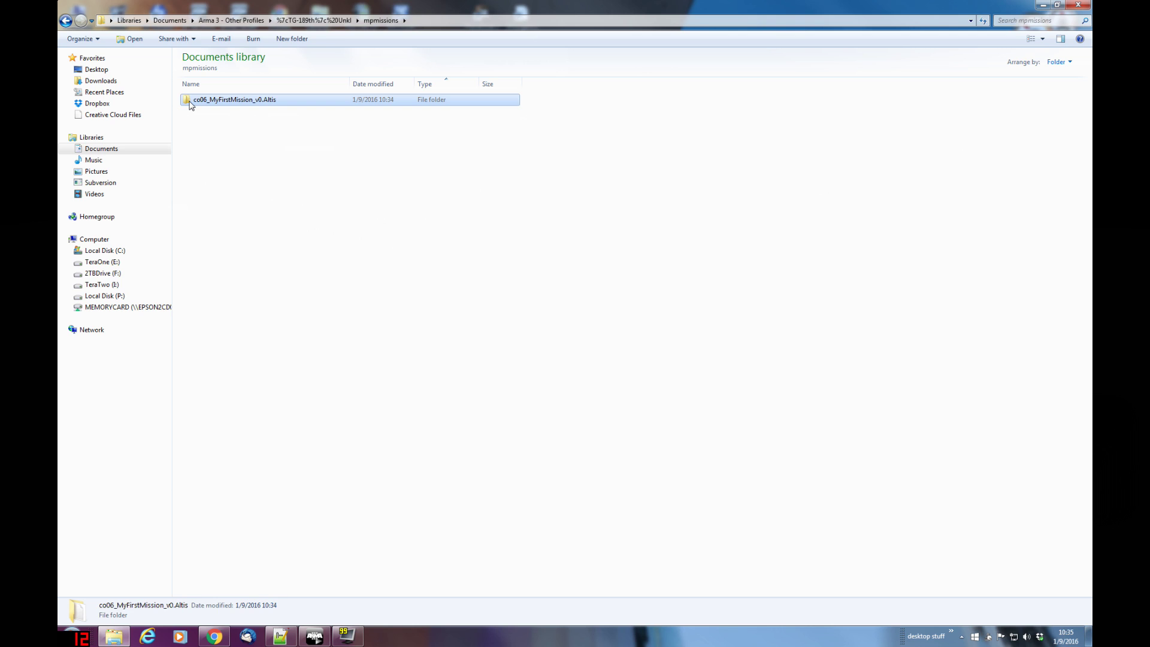
pyautogui.doubleClick(189, 106)
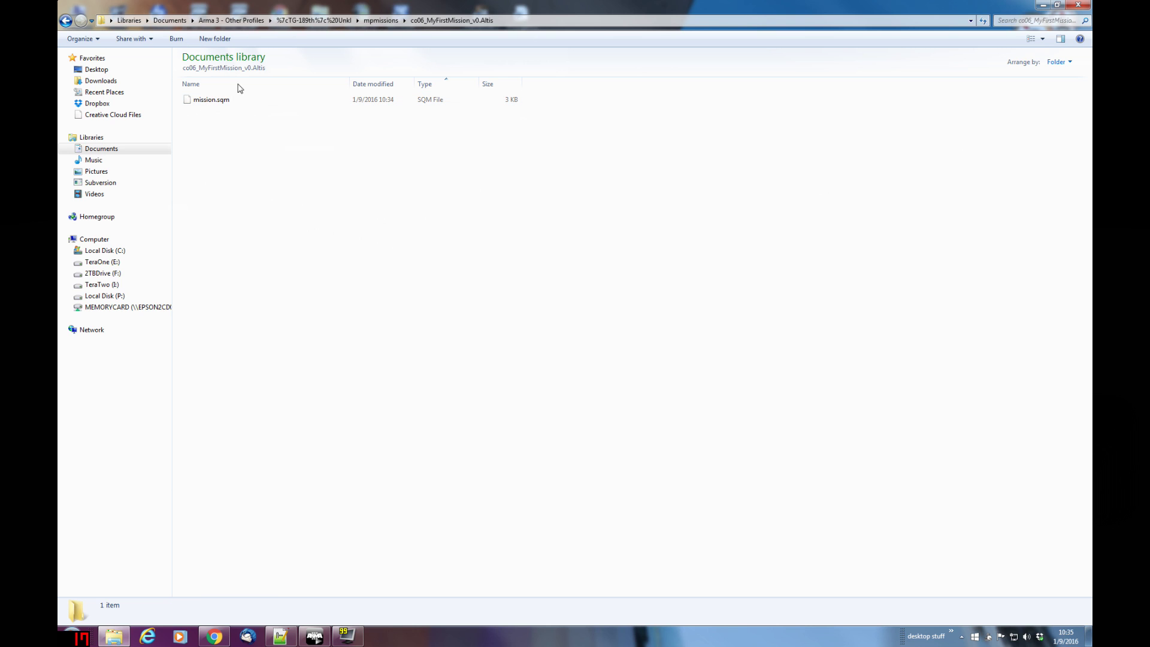
pyautogui.click(381, 21)
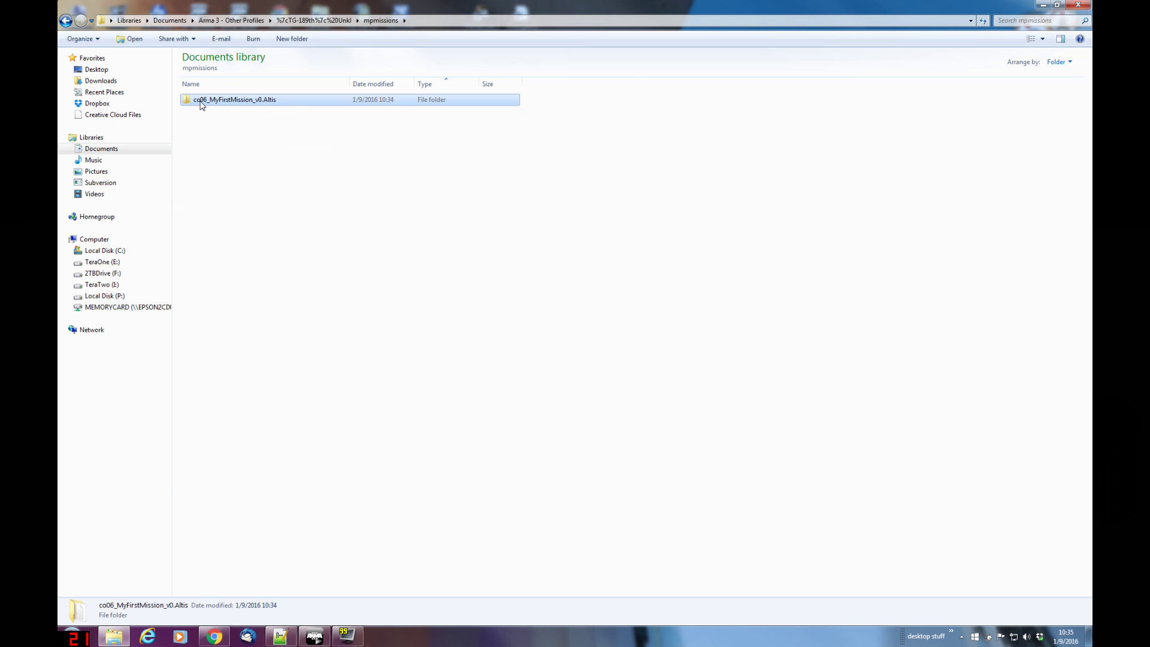
pyautogui.doubleClick(202, 106)
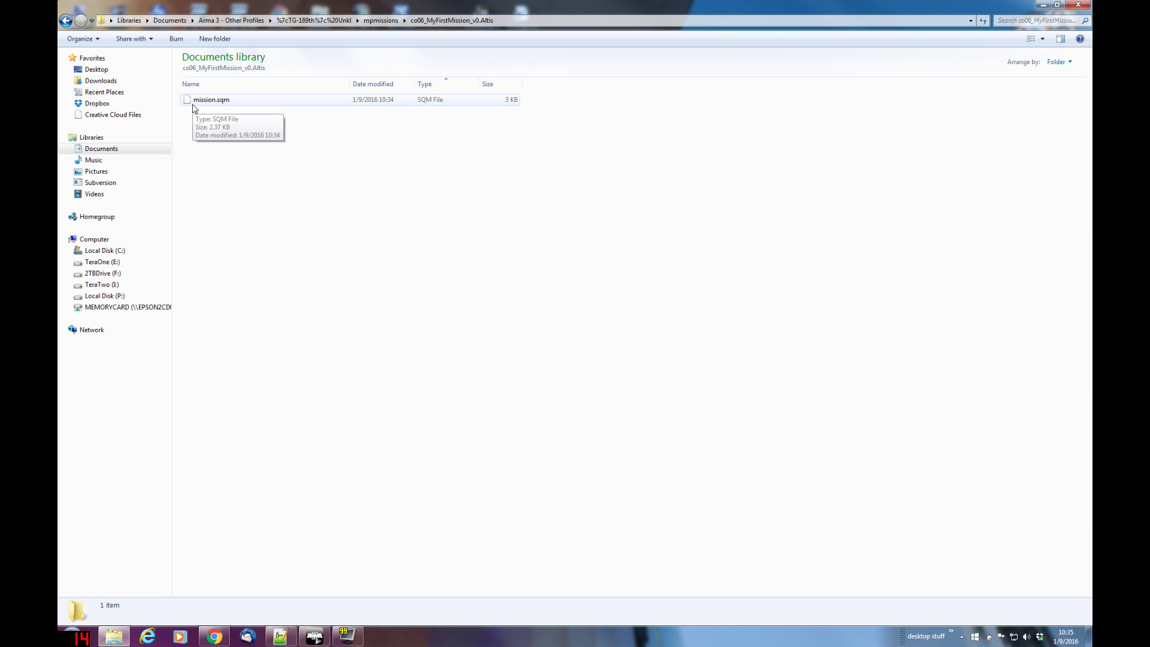
# - Return to Arma 3 - Other Profiles and select co62_platoonBlueTemplate.Altis.zip
pyautogui.click(390, 21)
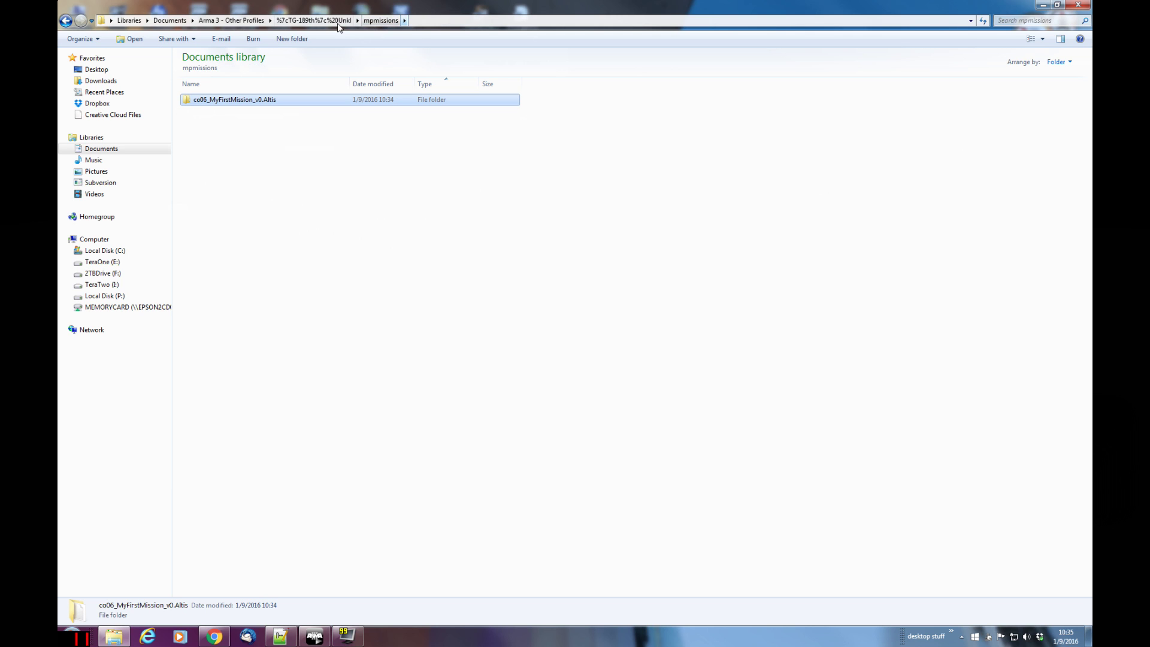
pyautogui.click(278, 22)
pyautogui.click(237, 21)
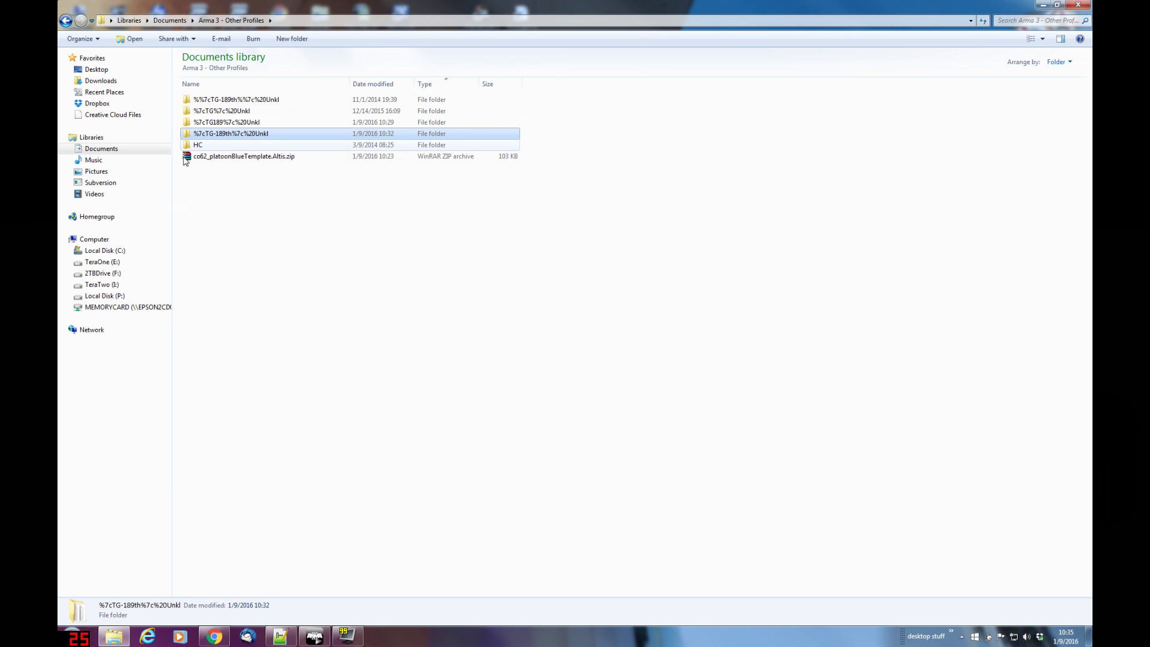
pyautogui.click(192, 158)
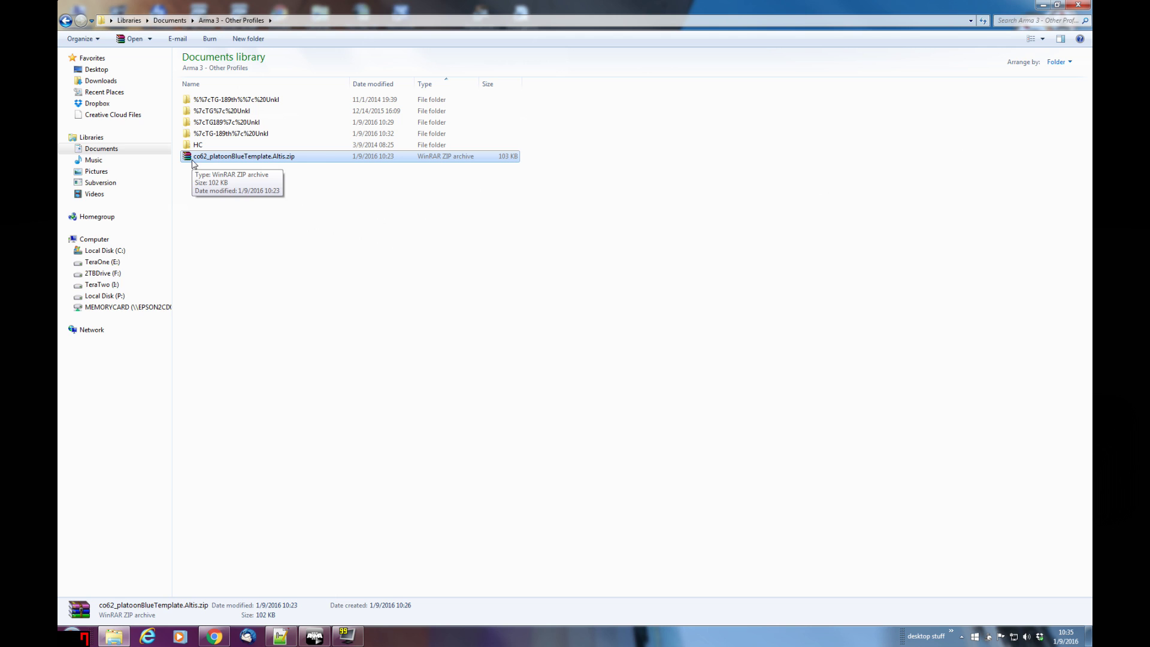
# - Open the template archive in 7-Zip and navigate Explorer to the profile's mpmissions folder
pyautogui.rightClick(193, 160)
pyautogui.moveTo(224, 191)
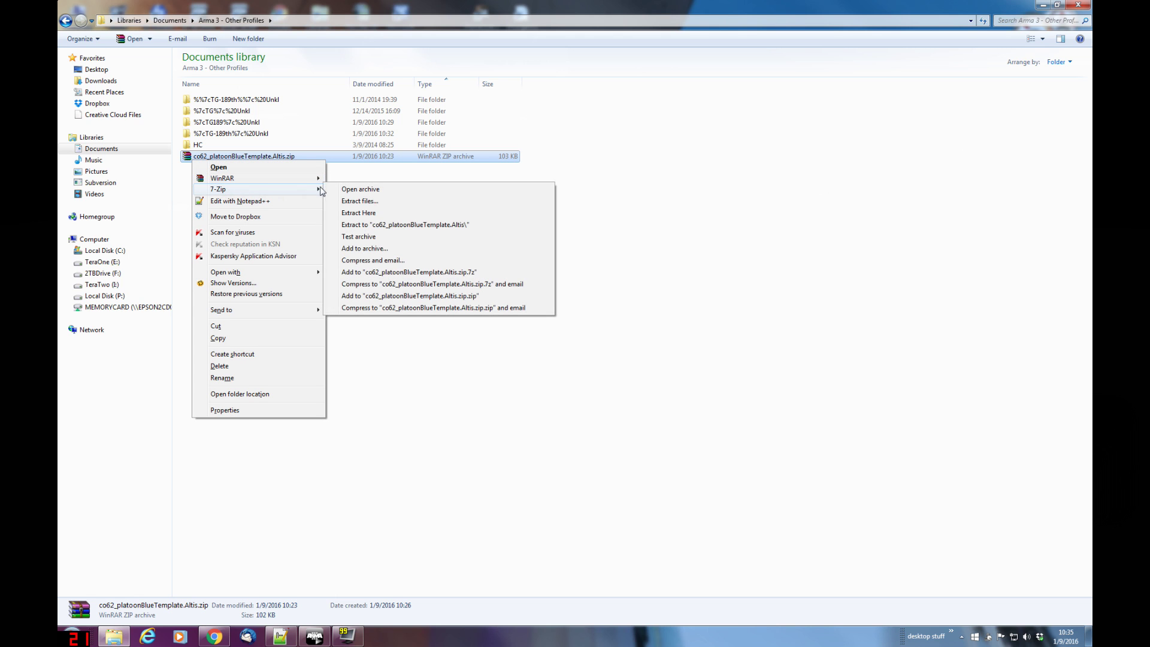
pyautogui.click(372, 186)
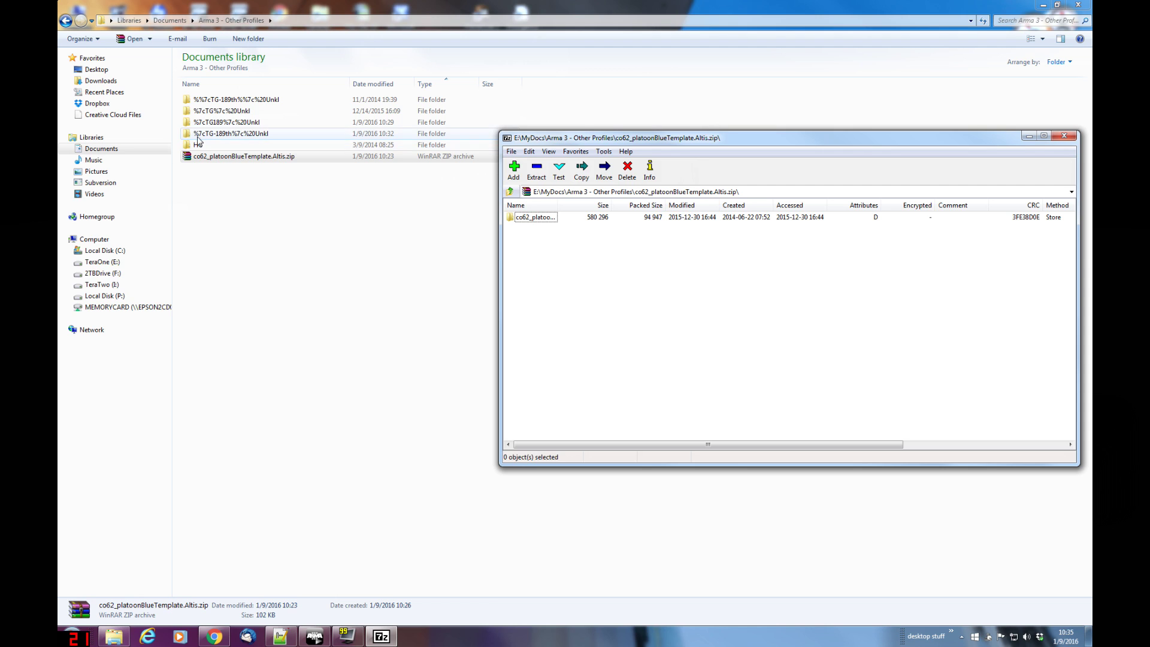
pyautogui.doubleClick(187, 134)
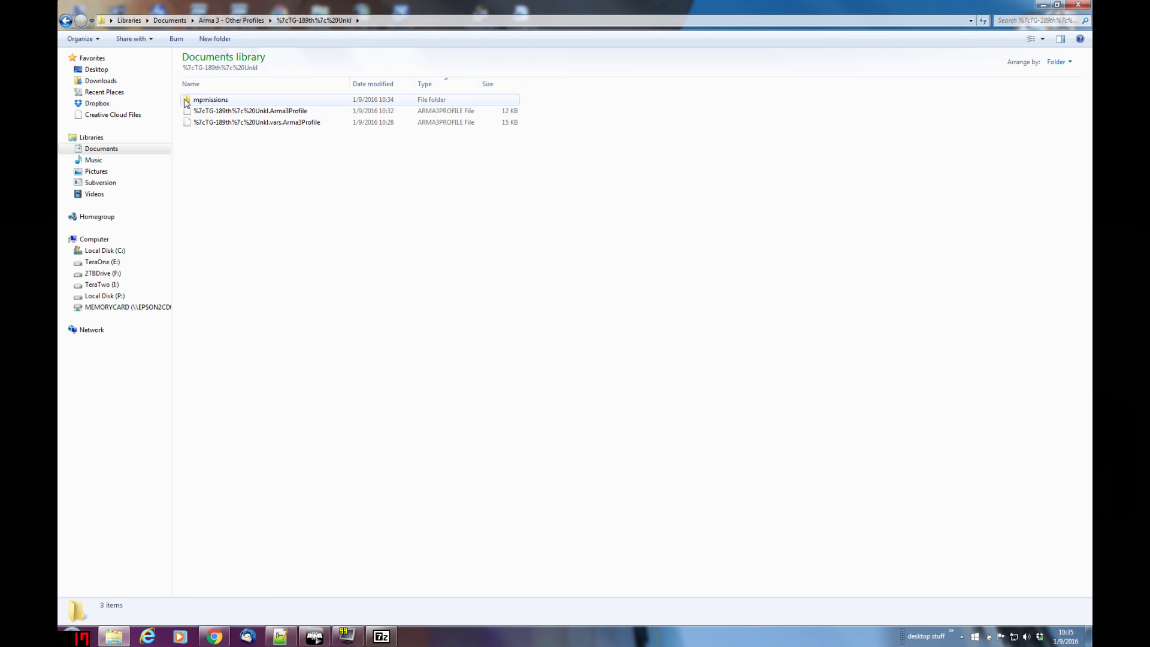
pyautogui.doubleClick(186, 102)
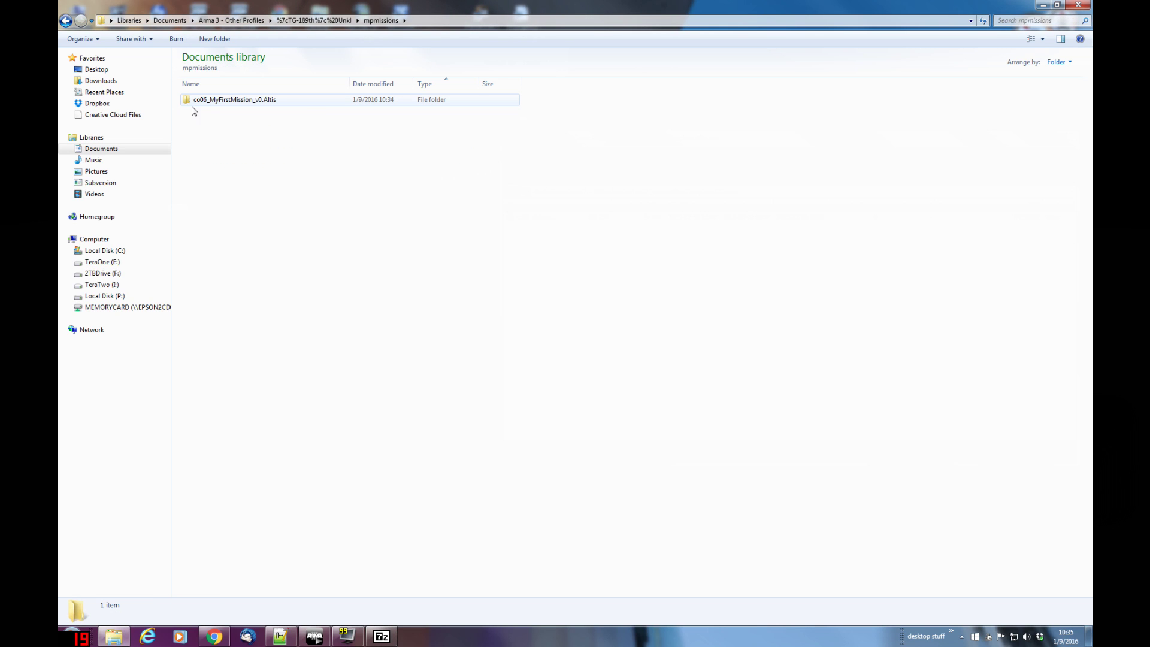
# - Drag the co62_platoonBlueTemplate.Altis folder out of 7-Zip into mpmissions
pyautogui.click(382, 636)
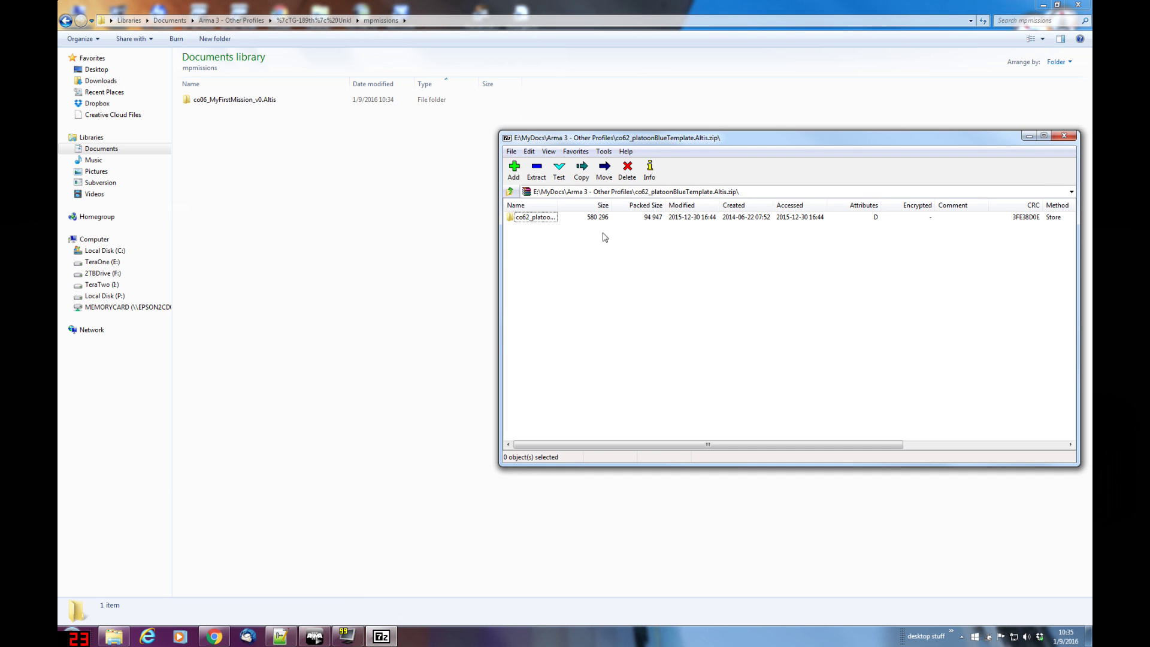
pyautogui.click(513, 220)
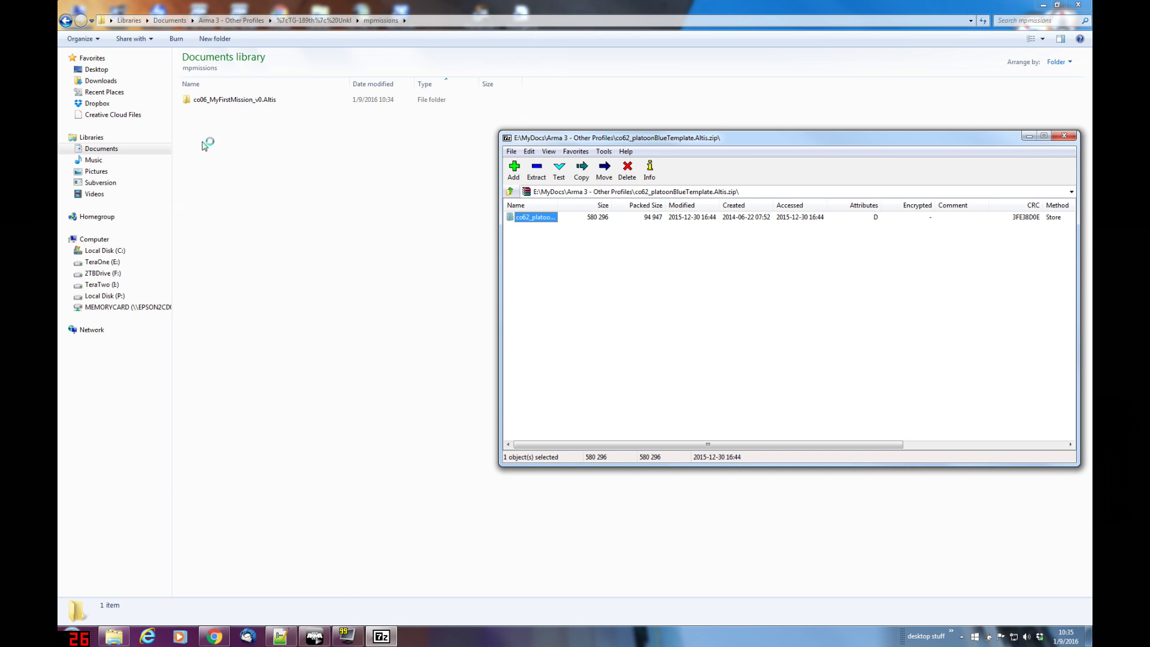
pyautogui.moveTo(203, 144); pyautogui.dragTo(328, 157)
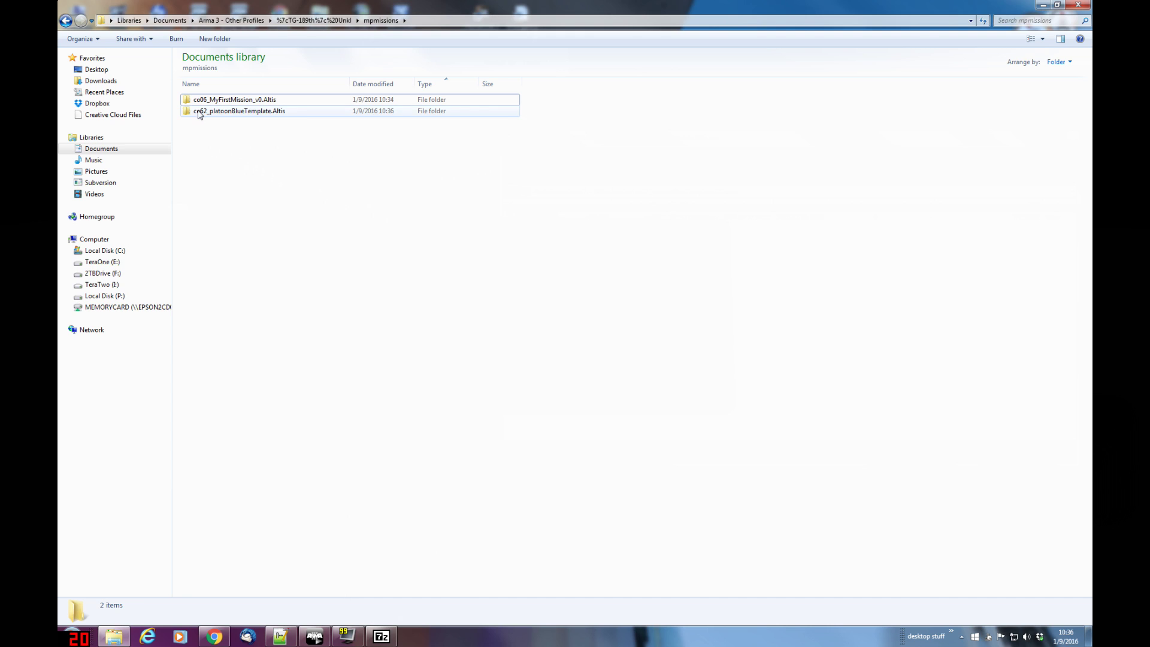
pyautogui.click(197, 115)
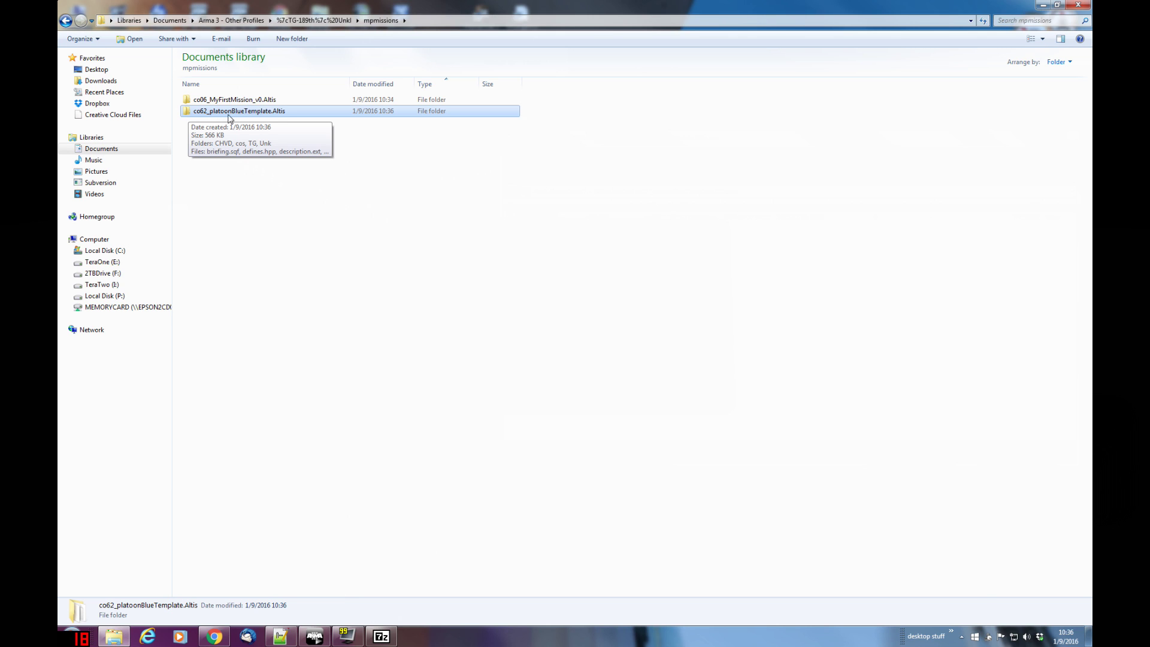
# - In co62_platoonBlueTemplate.Altis, select everything from CHVD to stringtable.xml except mission.sqm
pyautogui.doubleClick(190, 112)
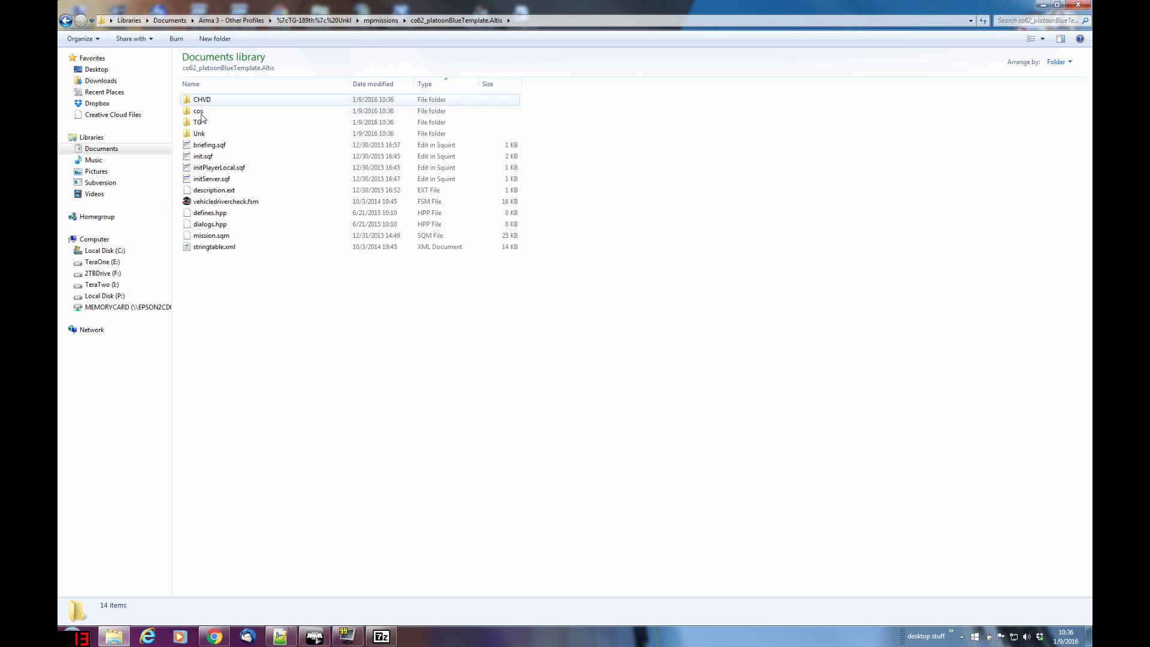
pyautogui.click(208, 237)
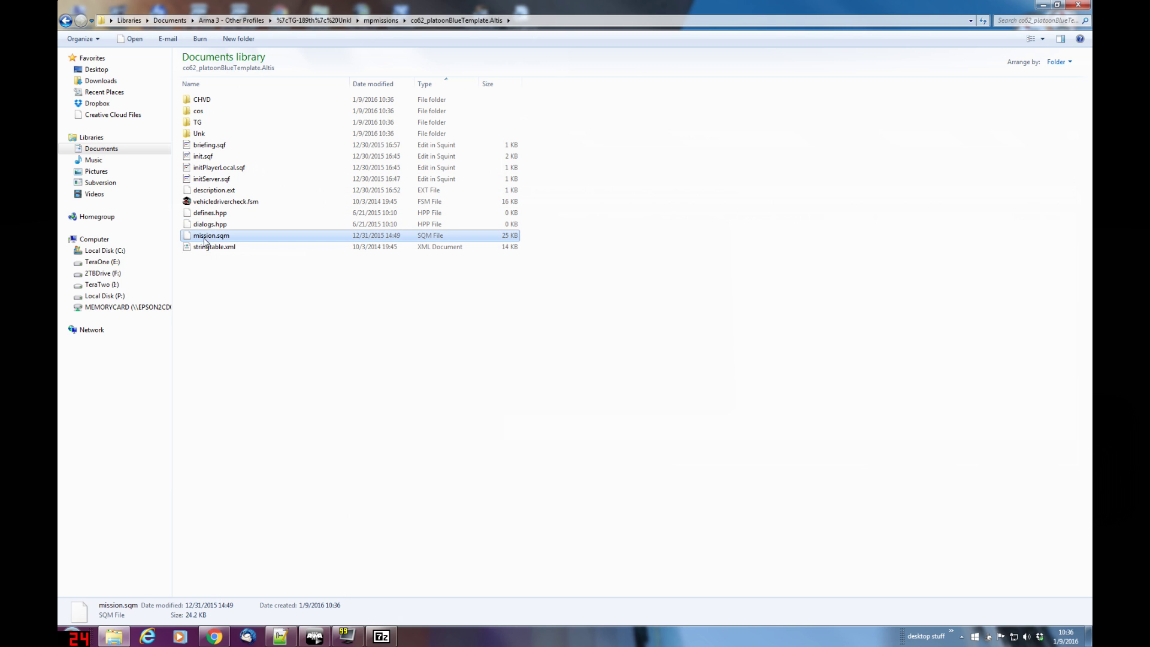
pyautogui.click(201, 100)
pyautogui.keyDown('shift'); pyautogui.click(217, 246); pyautogui.keyUp('shift')
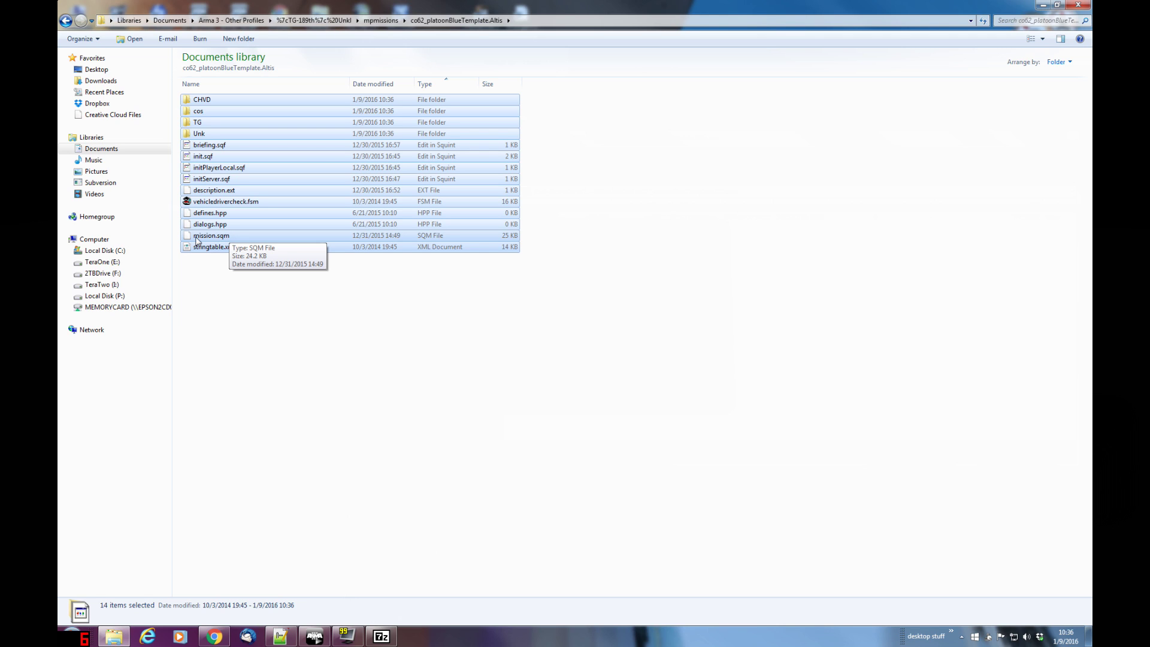
pyautogui.keyDown('ctrl'); pyautogui.click(197, 237); pyautogui.keyUp('ctrl')
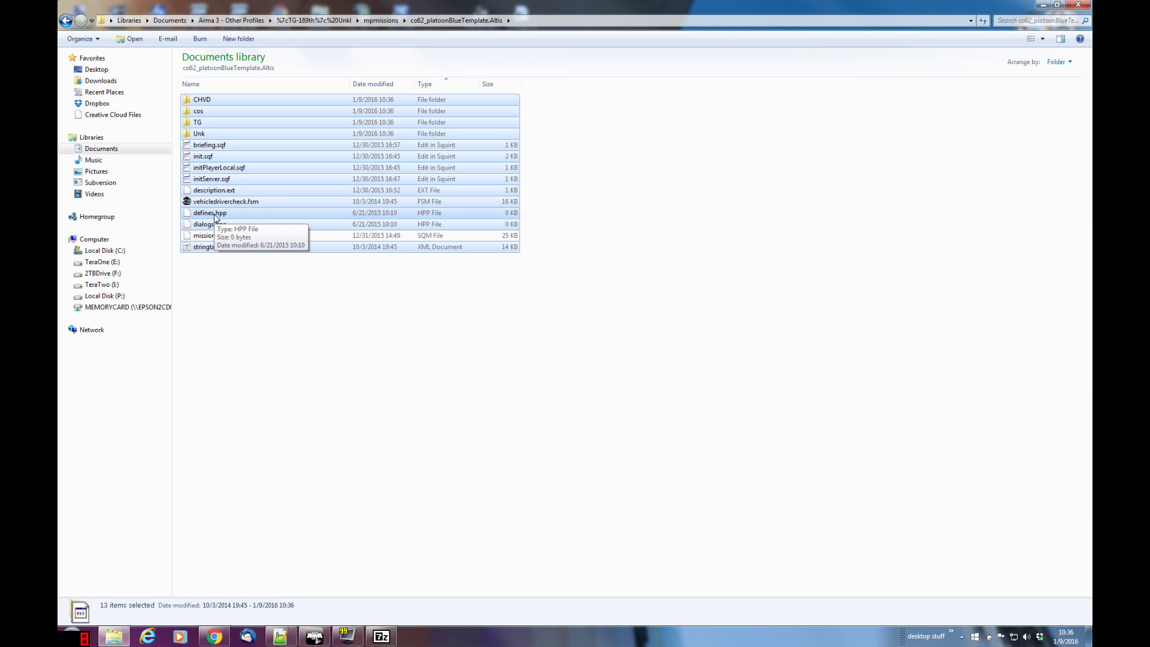
pyautogui.click(380, 20)
# - Paste the copied template files into co06_MyFirstMission_v0.Altis and reopen the folder
pyautogui.doubleClick(210, 99)
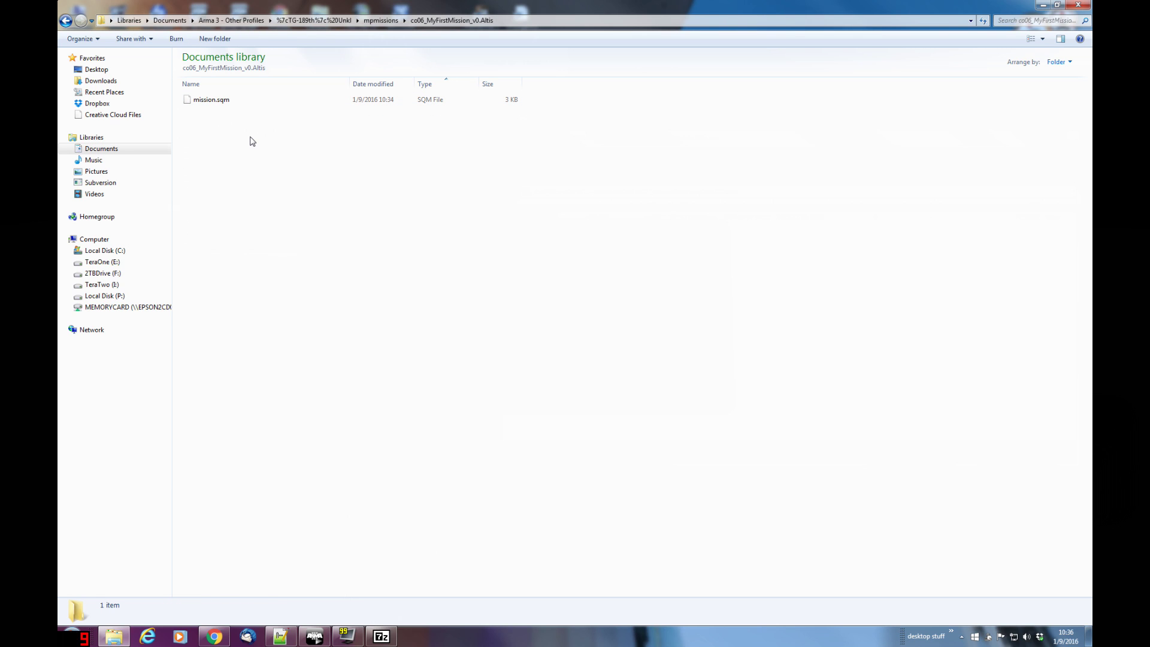
pyautogui.hotkey('ctrl', 'v')
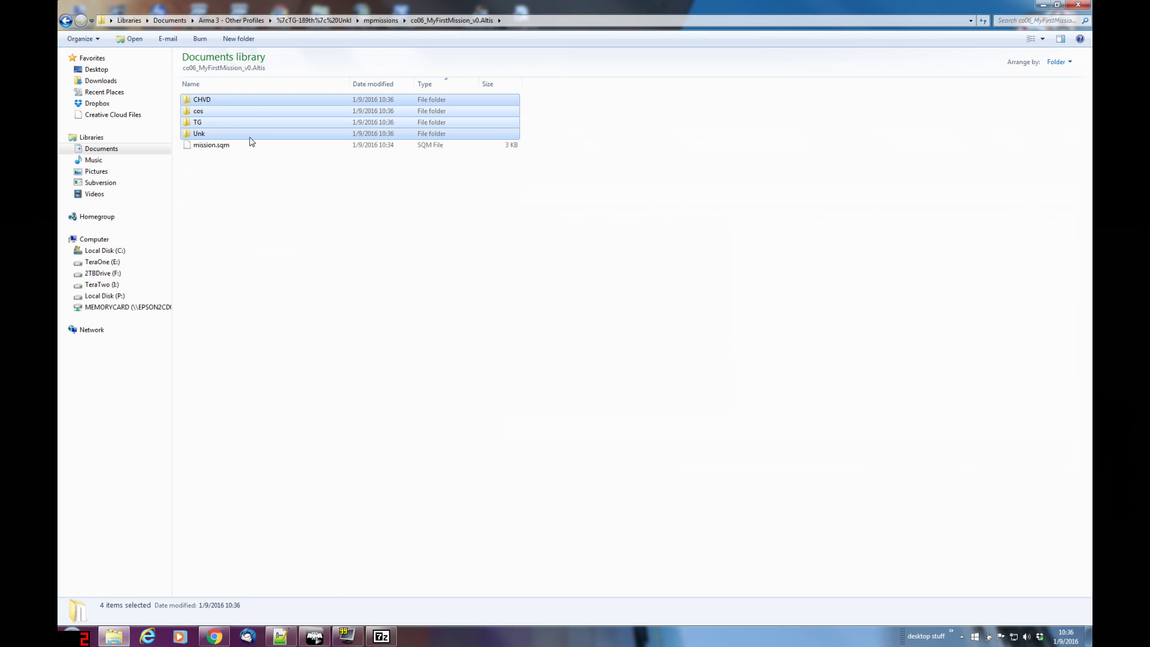
pyautogui.click(380, 21)
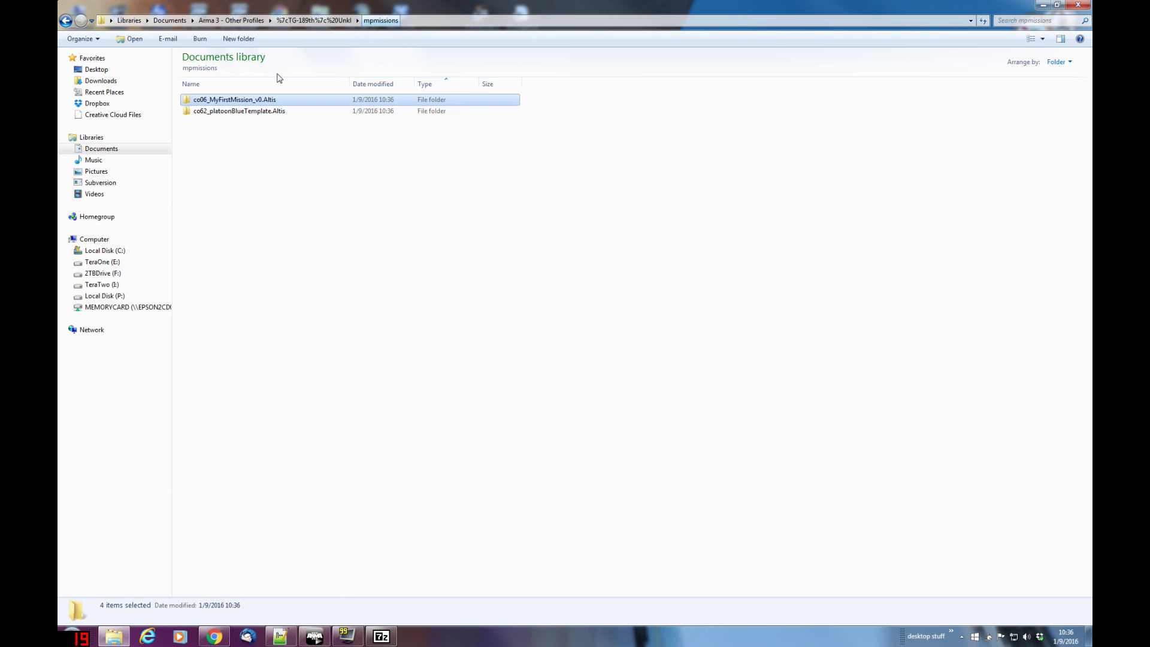
pyautogui.doubleClick(188, 102)
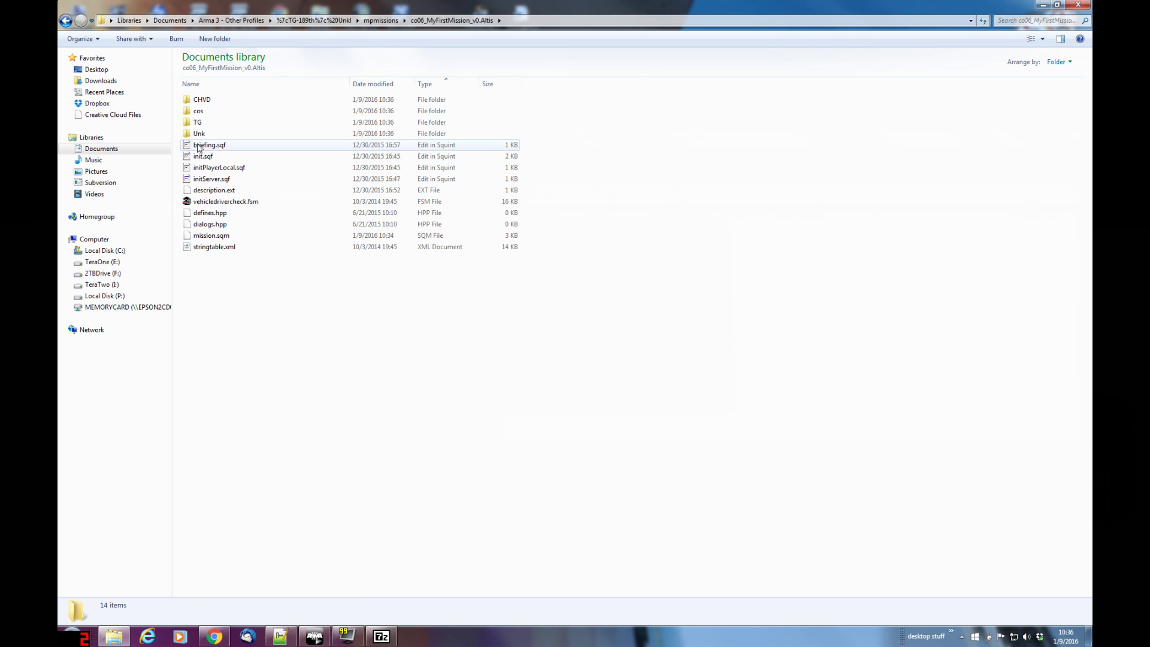
# - Check the details of briefing.sqf, init.sqf and the other pasted files
pyautogui.click(200, 148)
pyautogui.click(200, 157)
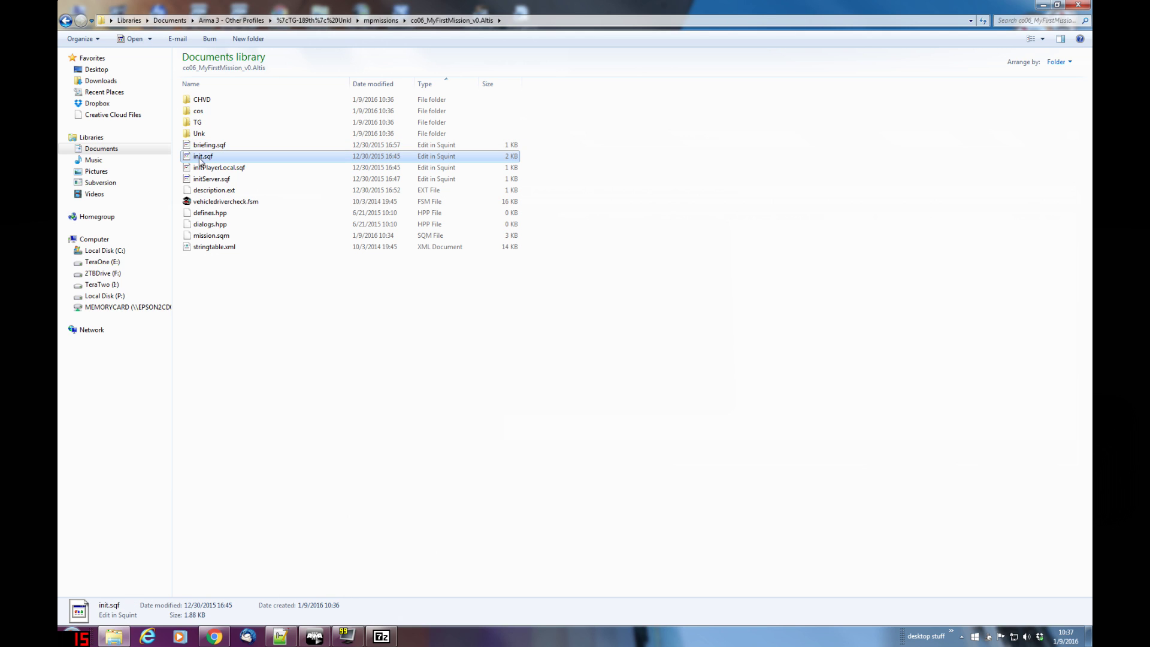
pyautogui.click(206, 169)
pyautogui.click(207, 179)
pyautogui.click(208, 191)
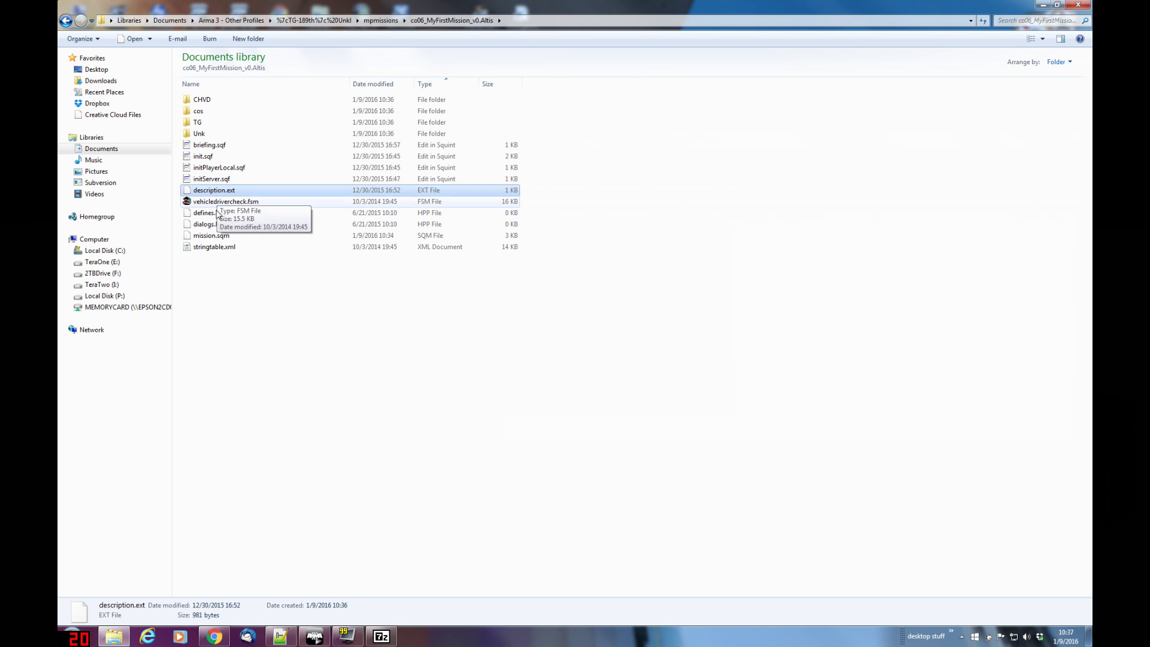
pyautogui.click(211, 214)
pyautogui.click(210, 224)
pyautogui.click(211, 235)
pyautogui.click(212, 247)
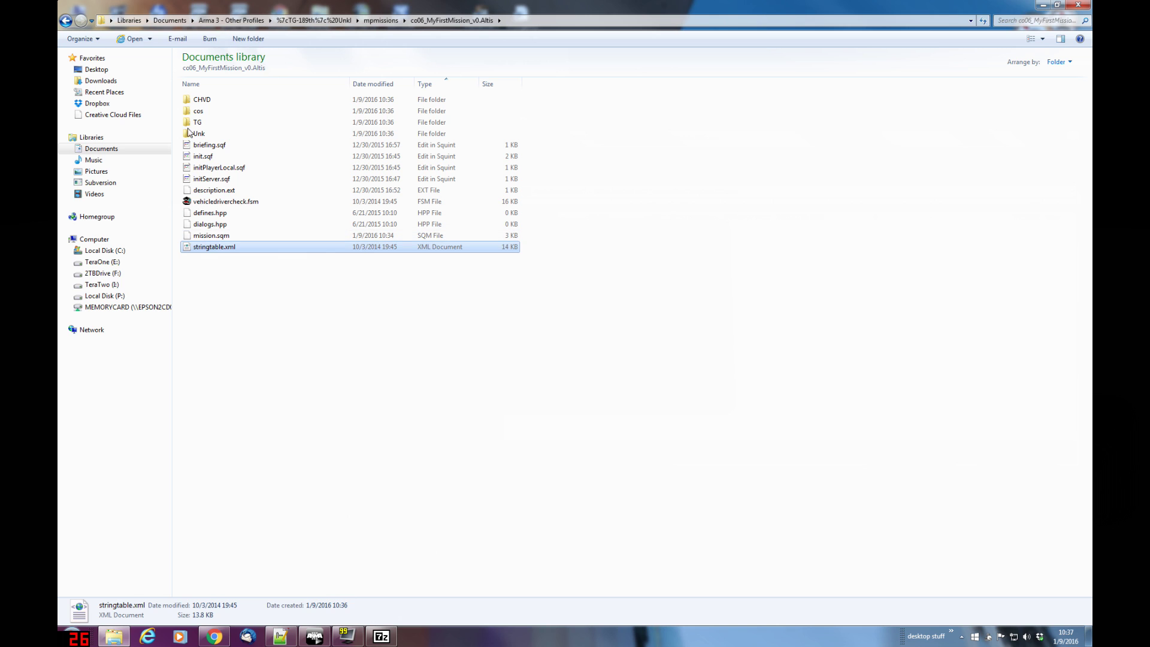
pyautogui.click(297, 122)
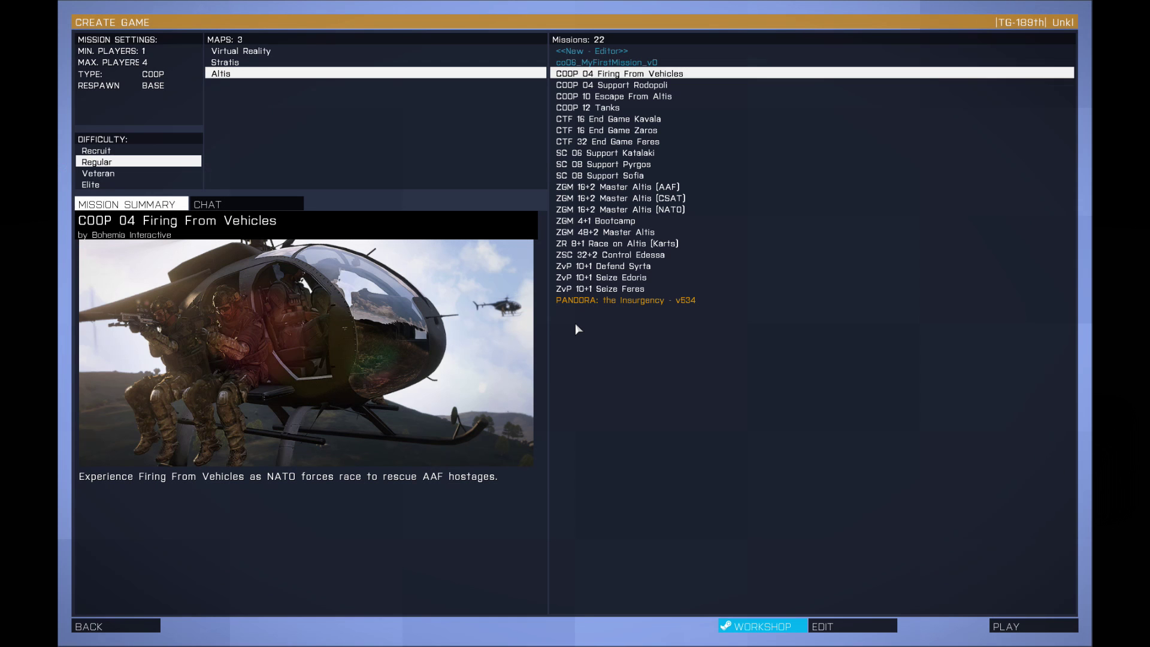
# - Browse the mission list, open co06_MyFirstMission_v0's role assignment, then back out to the missions
pyautogui.click(642, 109)
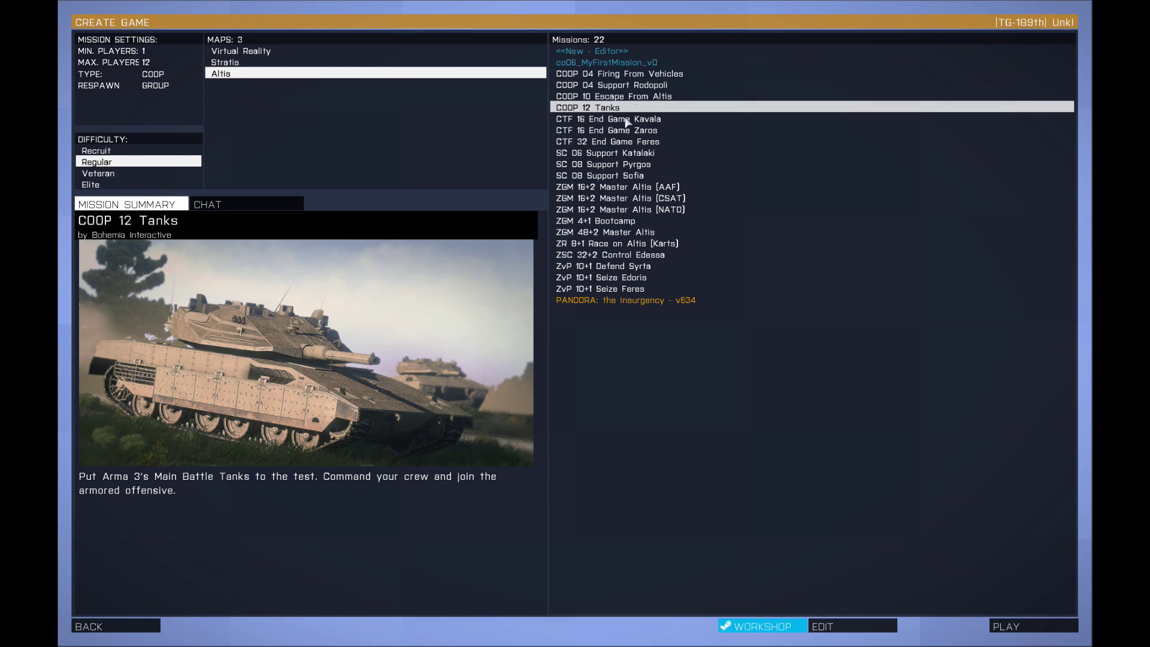
pyautogui.click(606, 63)
pyautogui.click(612, 88)
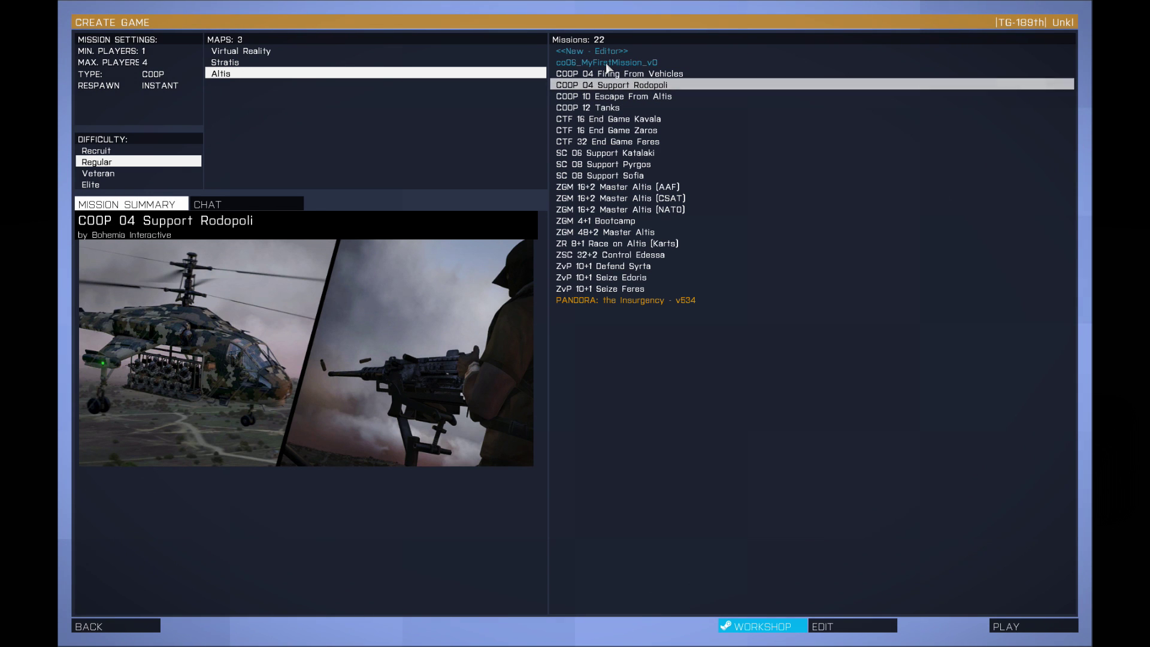
pyautogui.click(605, 63)
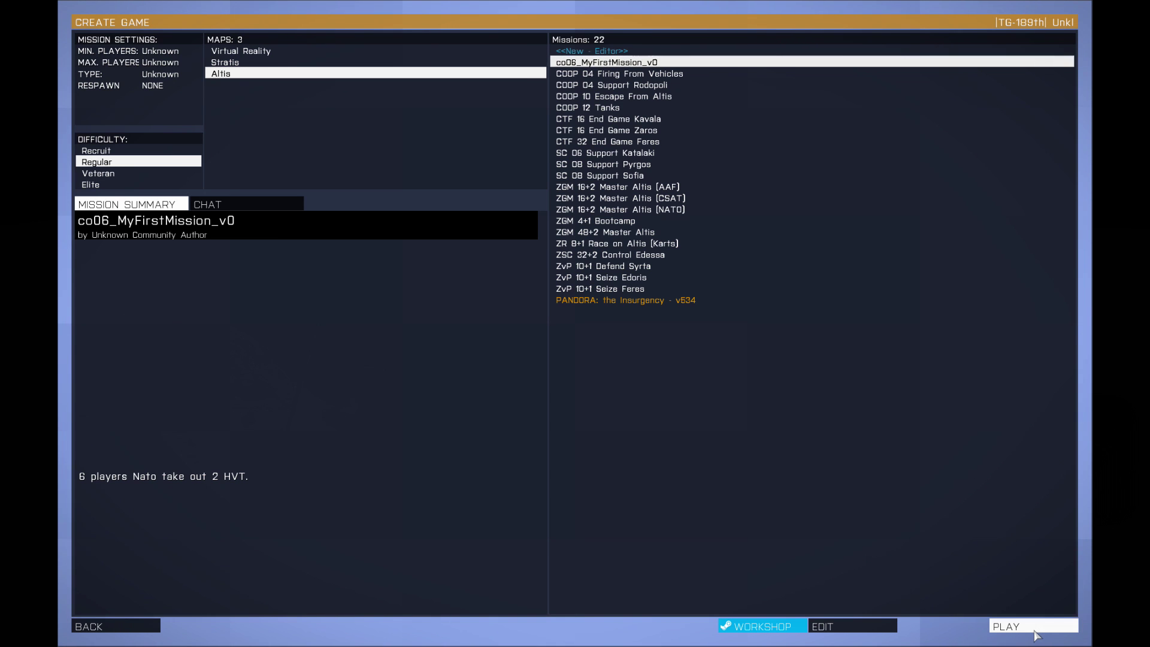
pyautogui.doubleClick(860, 335)
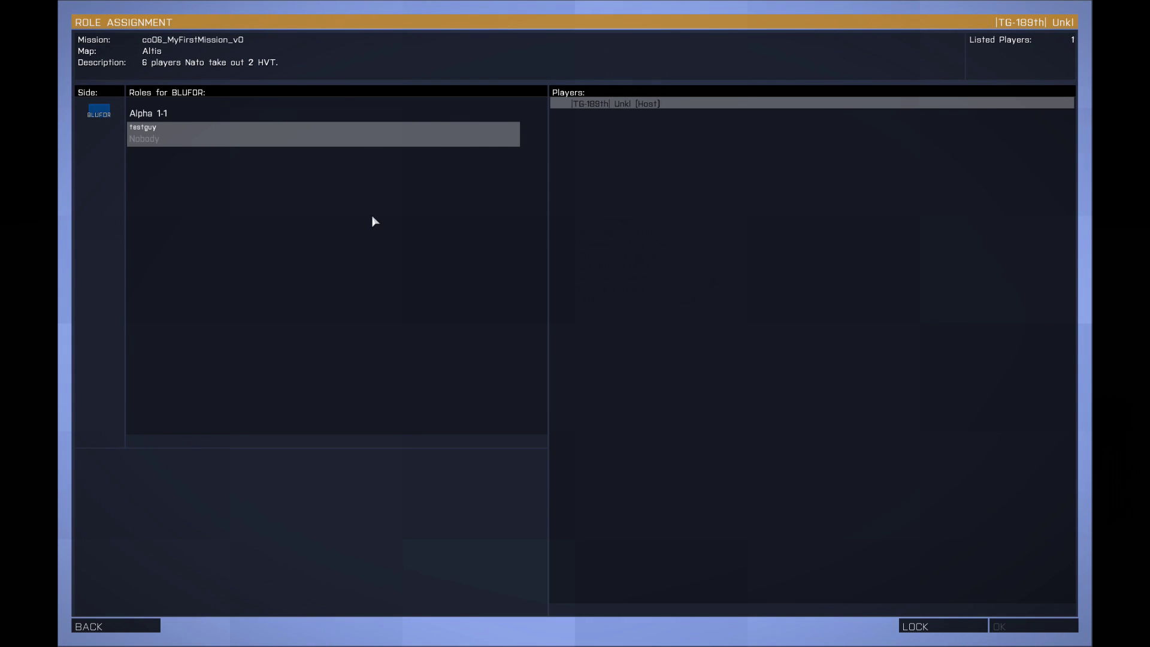
pyautogui.click(116, 626)
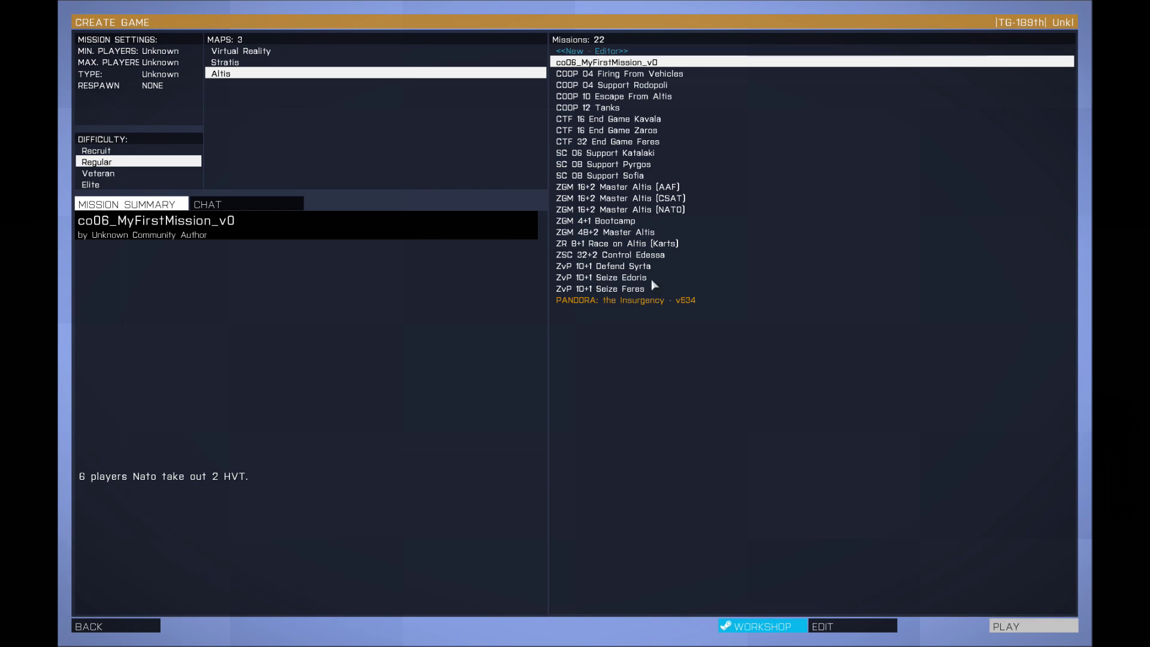
# - Reload the Create Game mission list through a new hosted server and select co62_platoonBlueTemplate
pyautogui.click(608, 108)
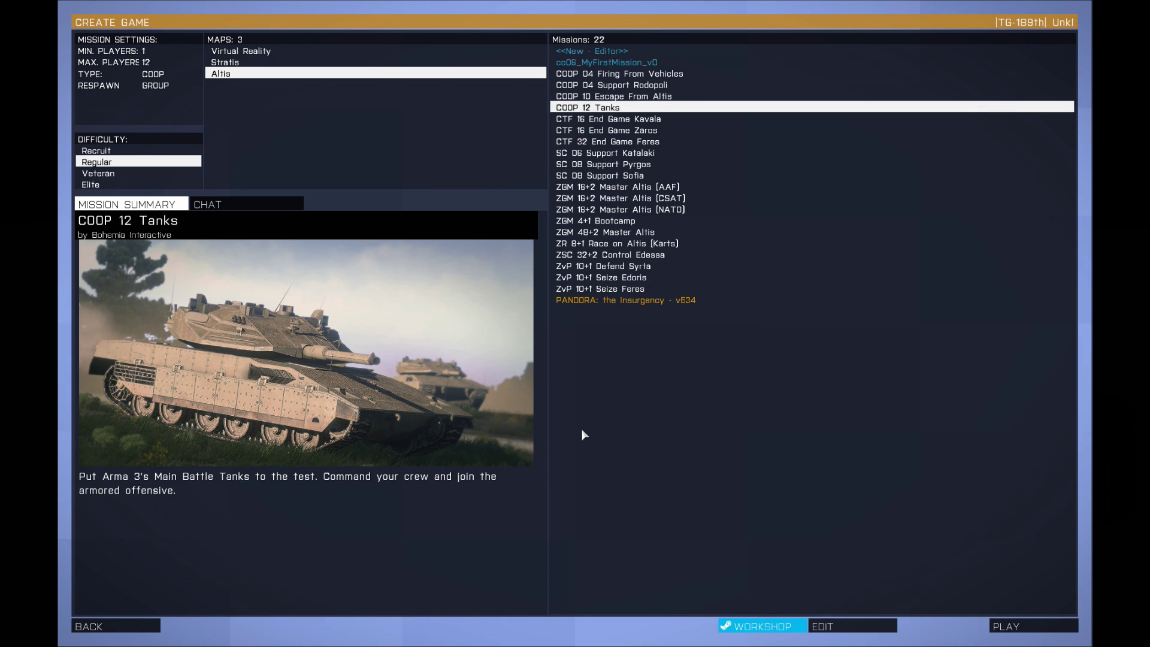
pyautogui.press('Escape')
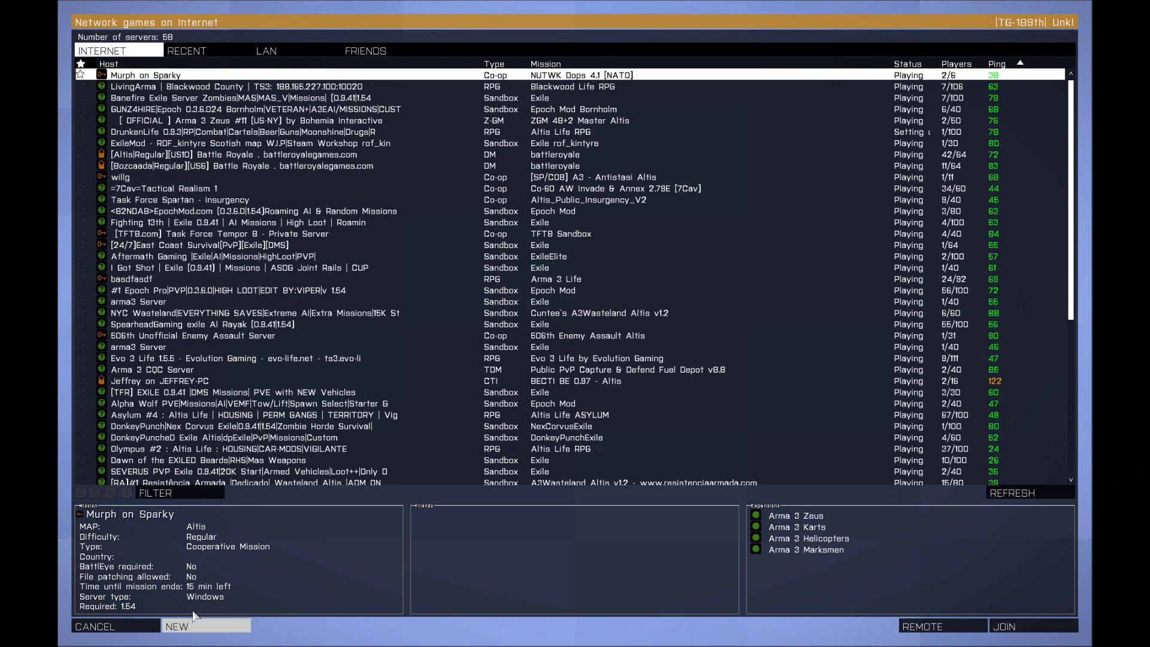
pyautogui.click(195, 624)
pyautogui.click(1011, 626)
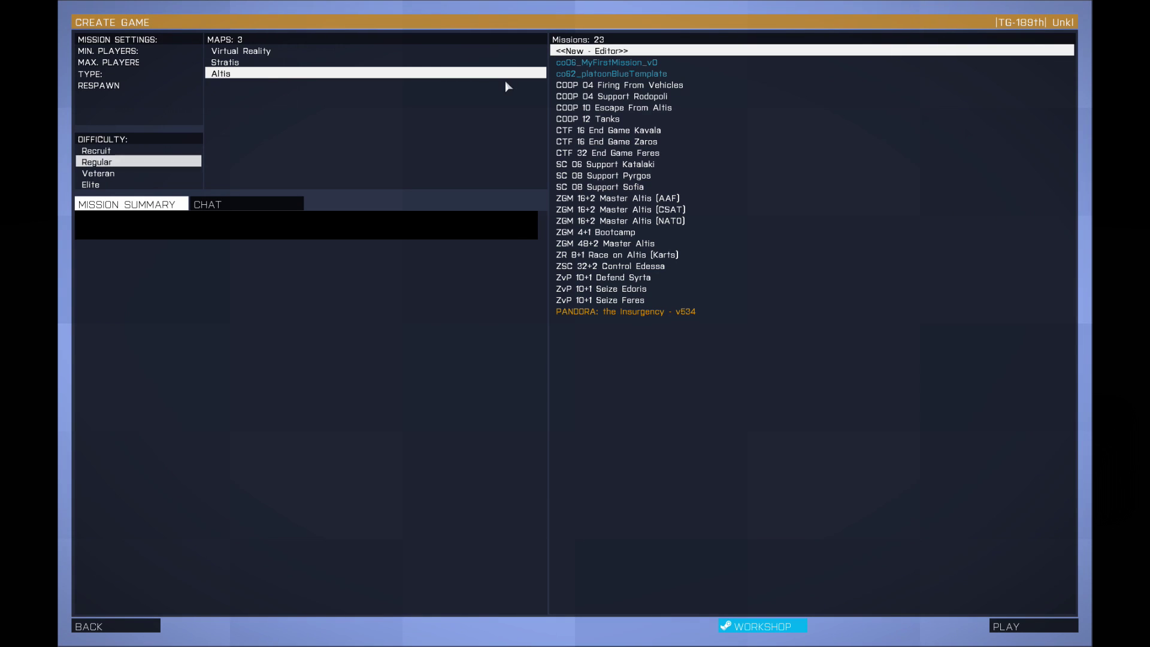
pyautogui.click(608, 73)
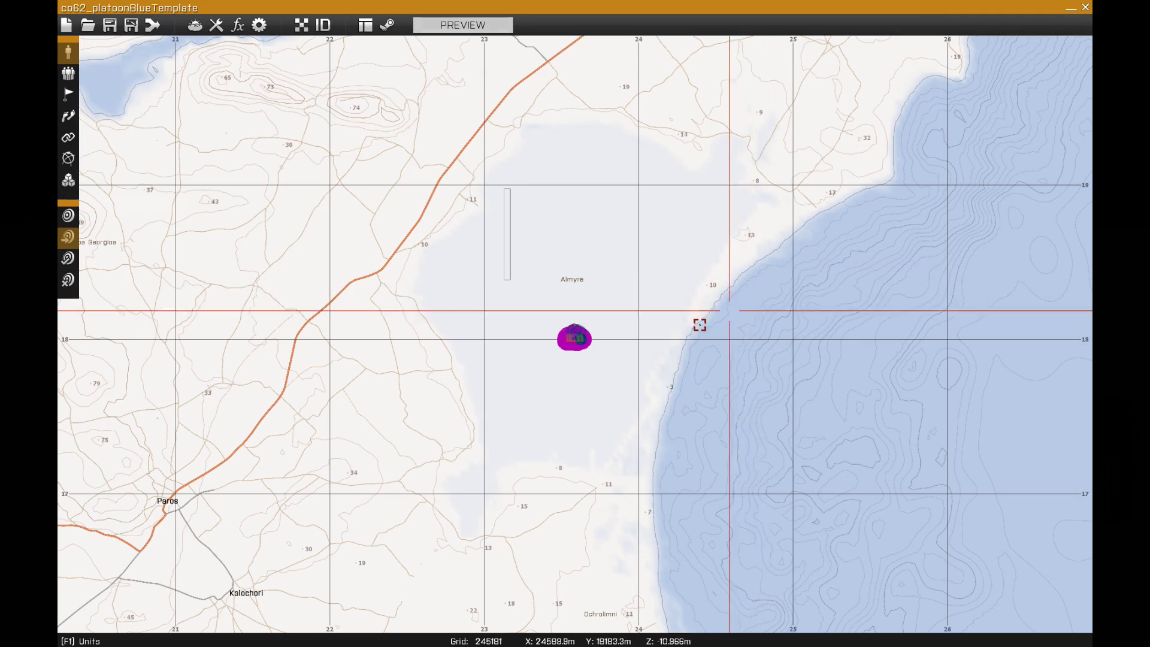
# - Zoom in on the template's units near Almyra and open the Game Master module's settings
pyautogui.scroll(-5, 676, 329)
pyautogui.scroll(10, 510, 481)
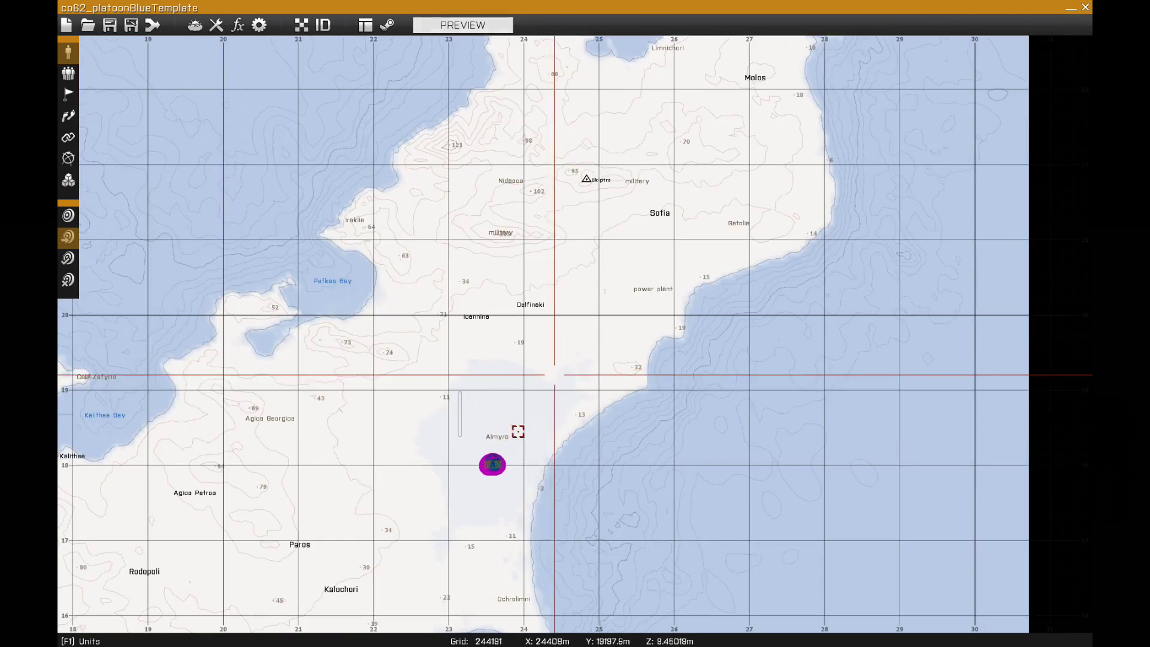
pyautogui.scroll(6, 398, 273)
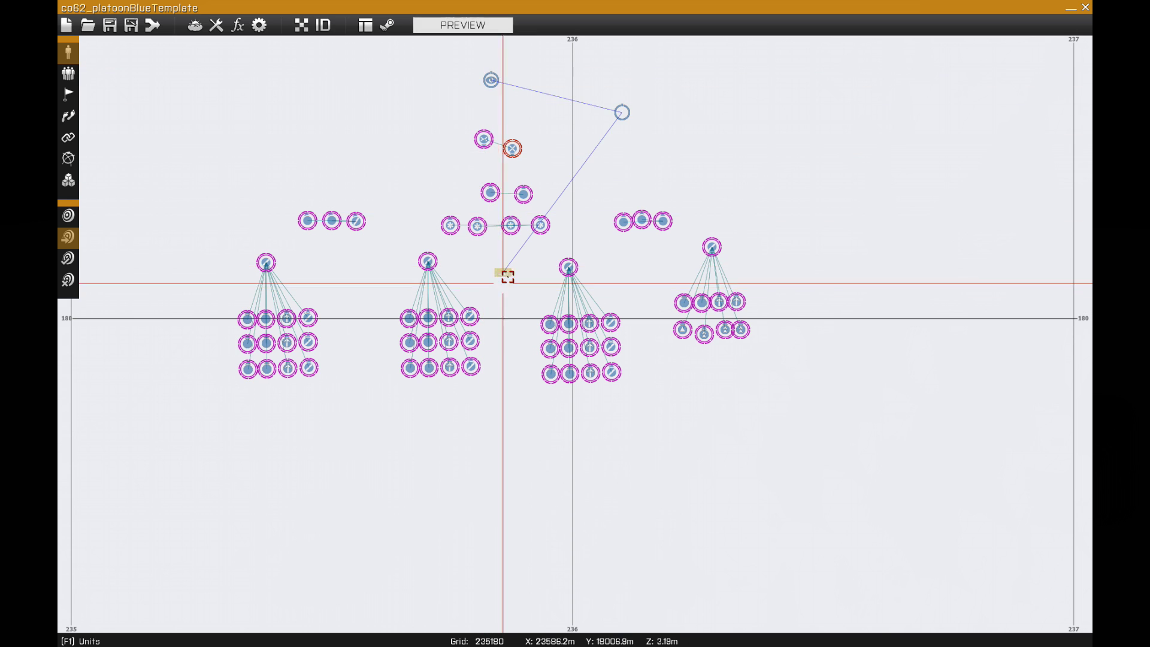
pyautogui.scroll(2, 507, 276)
pyautogui.scroll(1, 506, 277)
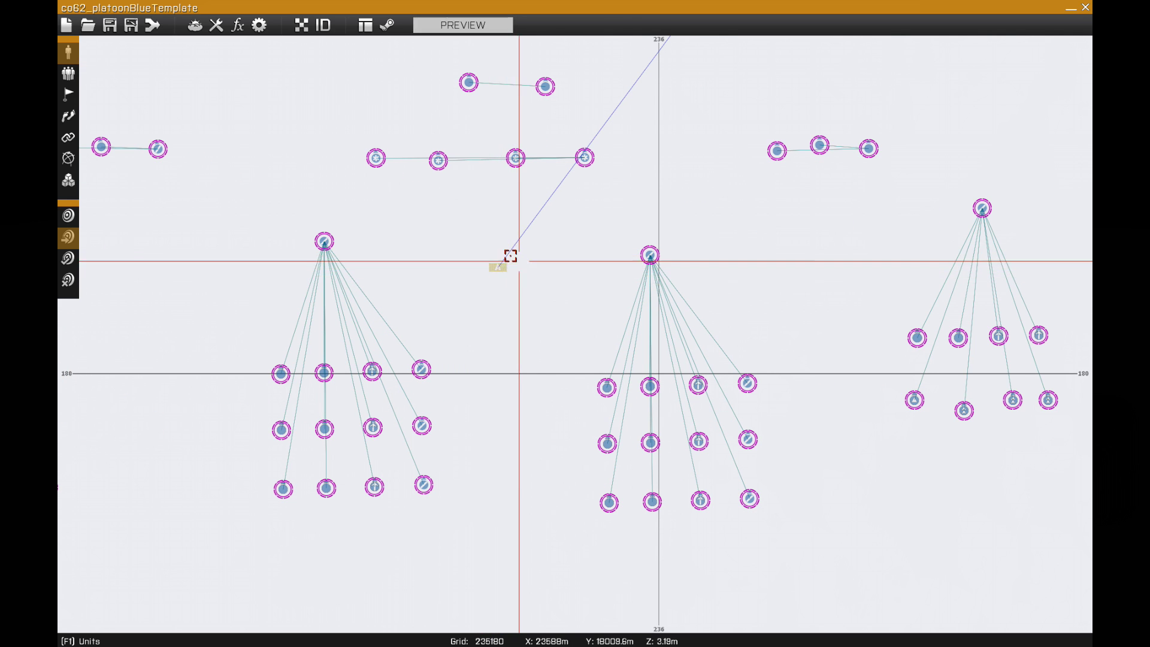
pyautogui.scroll(-1, 502, 267)
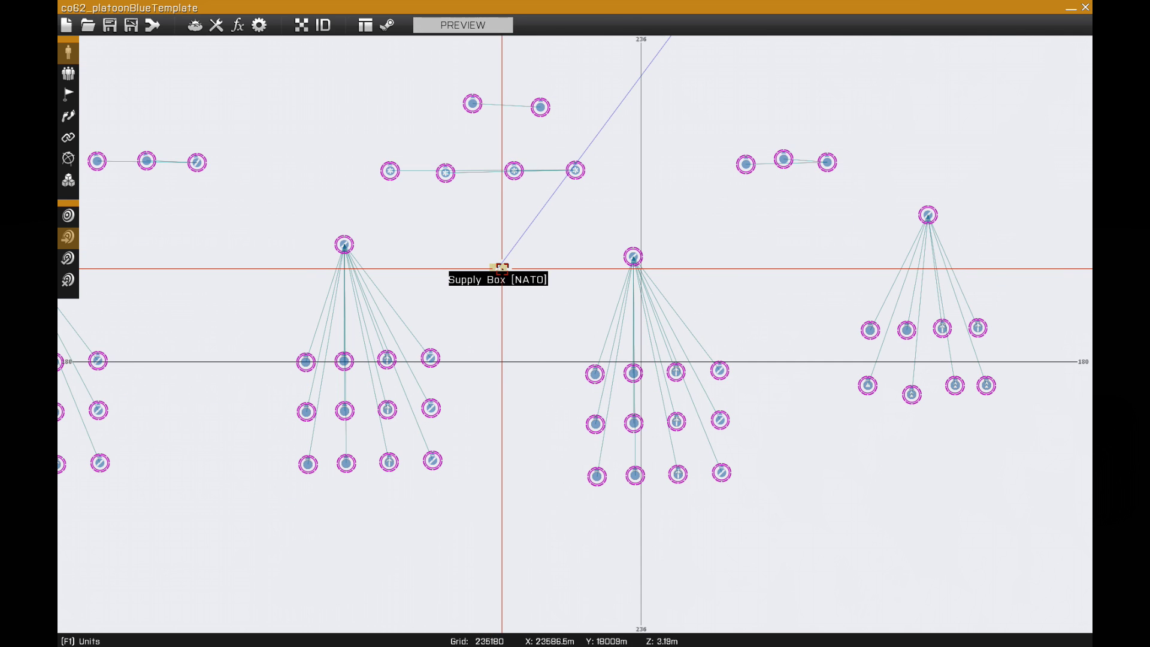
pyautogui.scroll(-1, 502, 267)
pyautogui.press('Up')
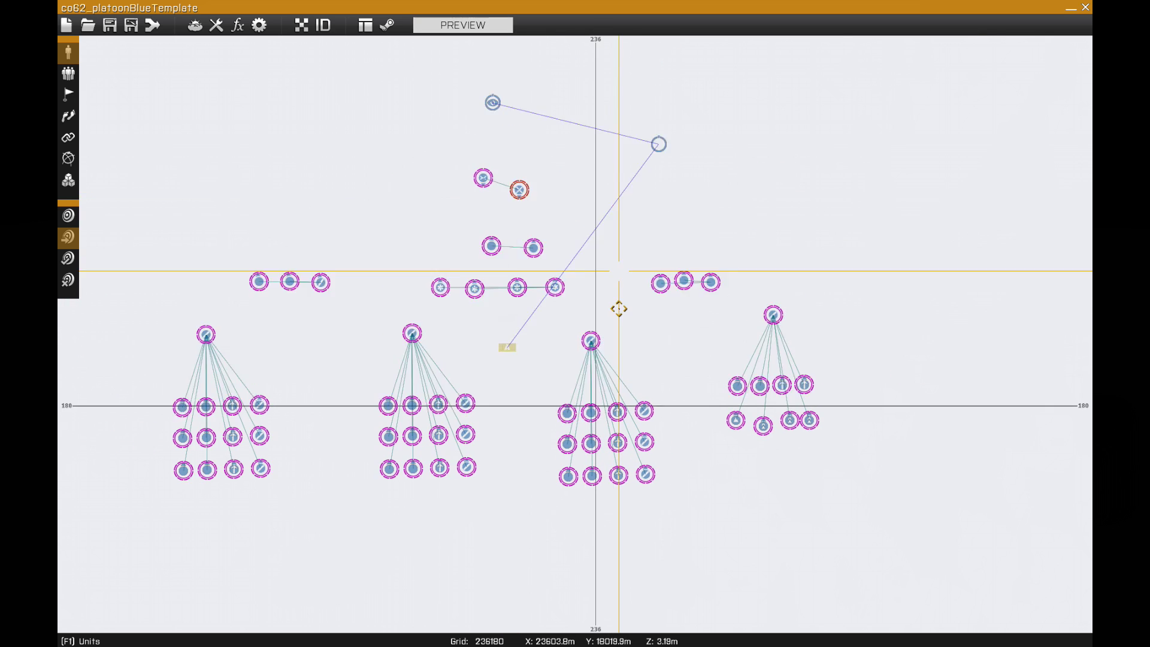
pyautogui.moveTo(490, 141); pyautogui.dragTo(491, 142)
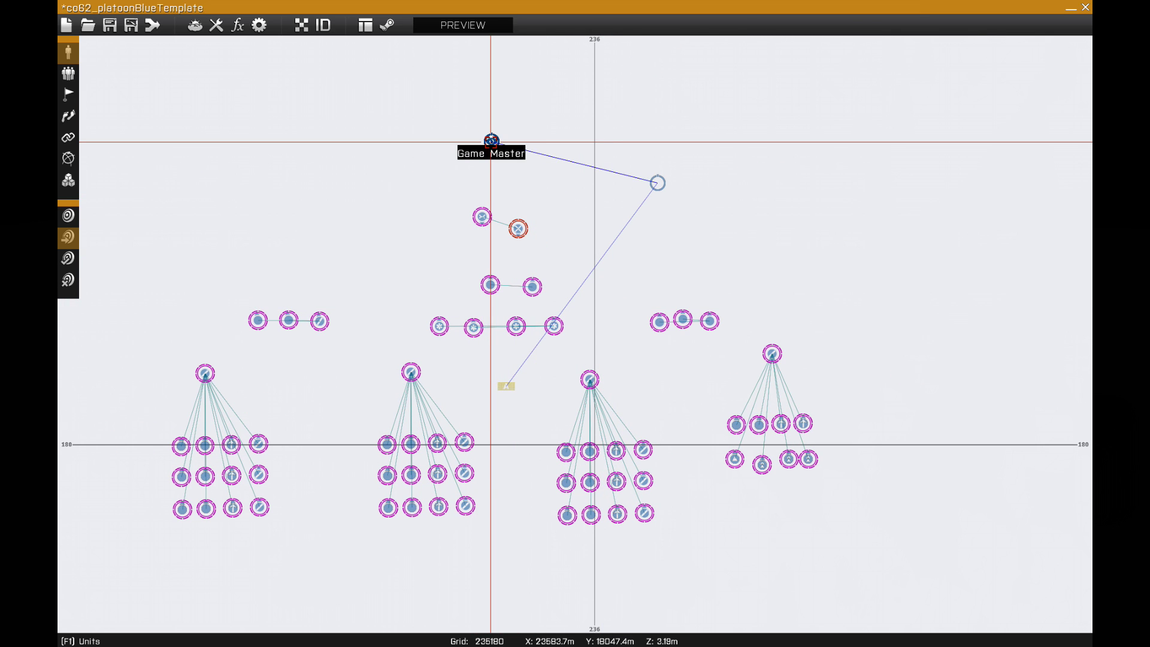
pyautogui.doubleClick(491, 141)
pyautogui.click(674, 303)
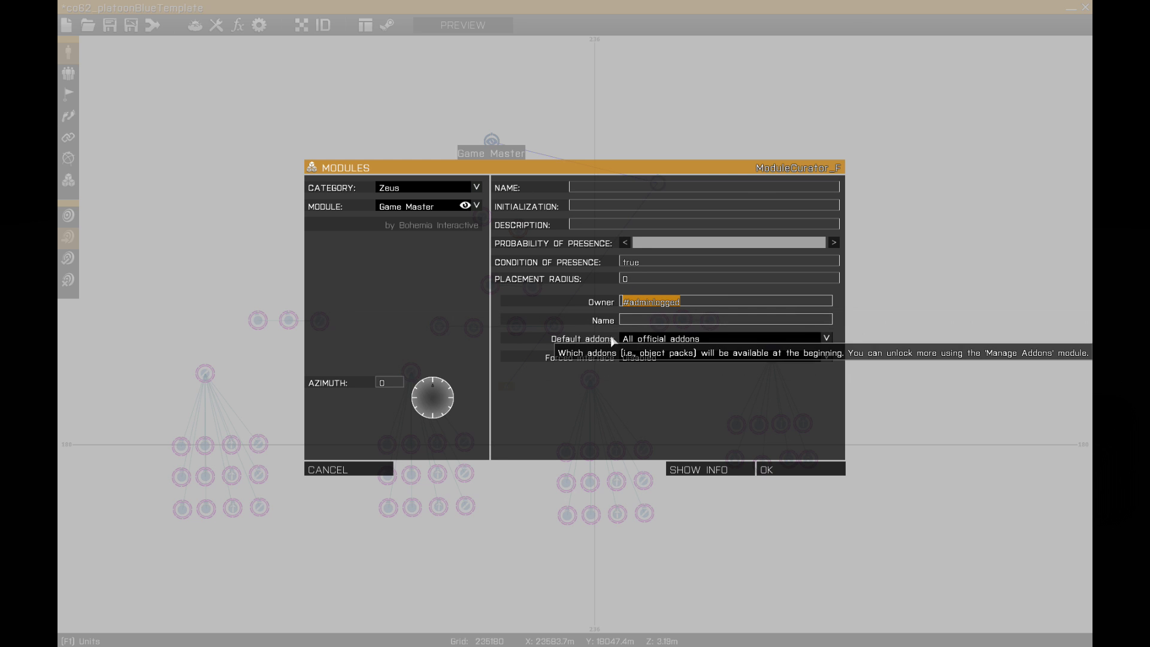
pyautogui.click(339, 468)
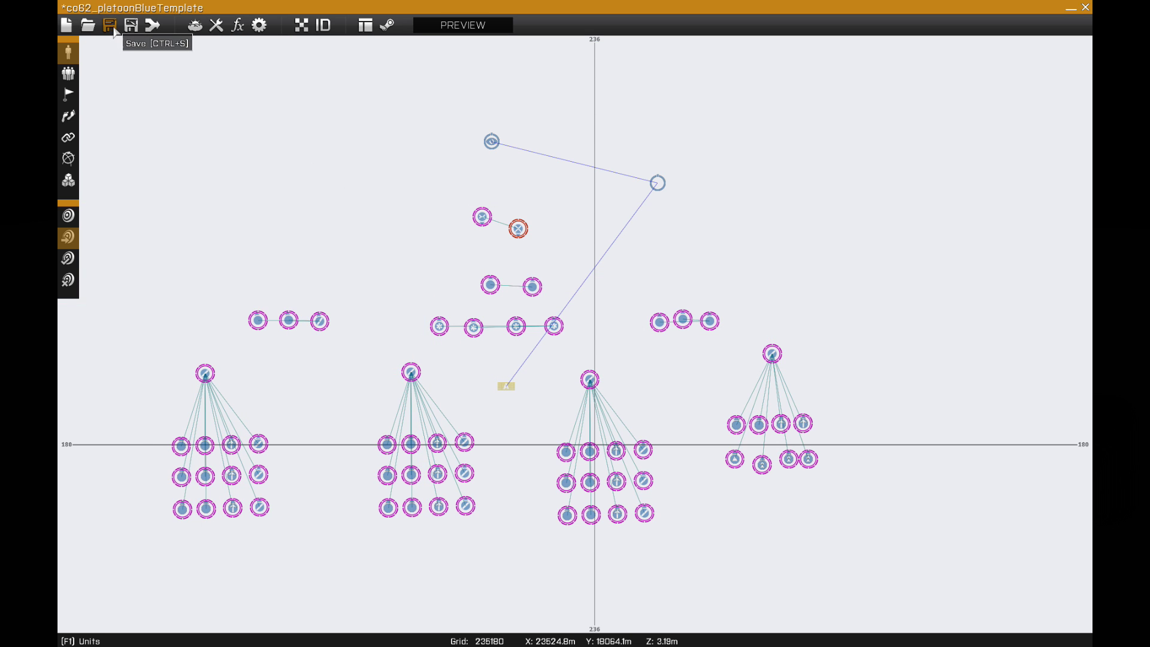
# - Exit the platoon template without saving and pan the co06_MyFirstMission_v0 map toward the north-east coast
pyautogui.click(1085, 8)
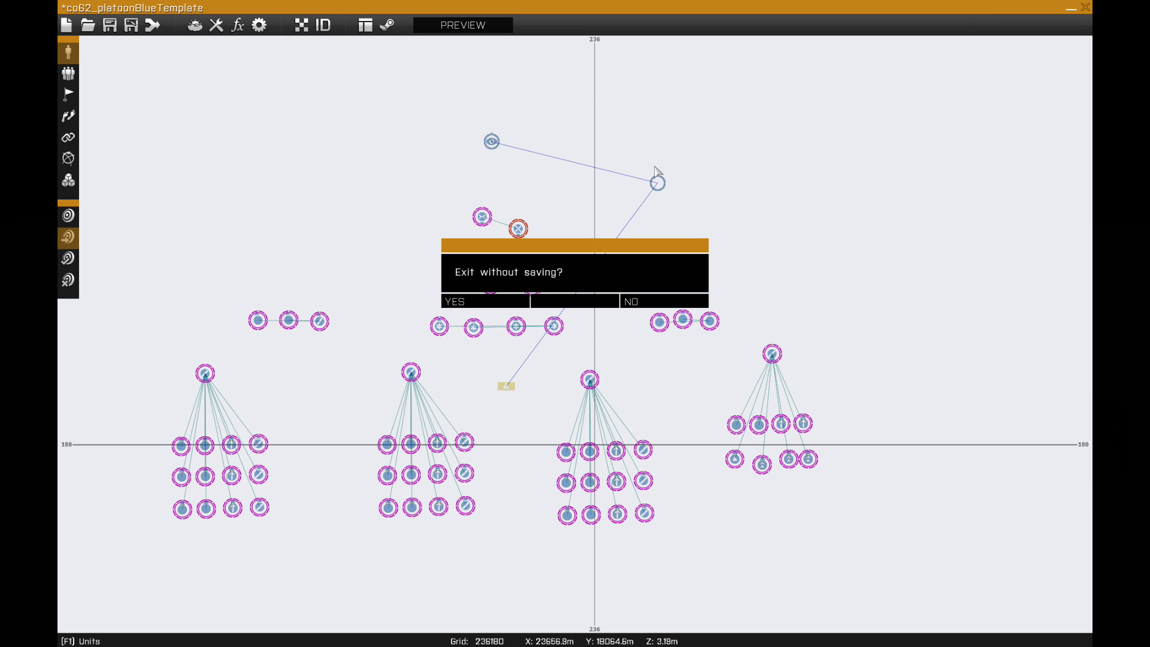
pyautogui.click(522, 302)
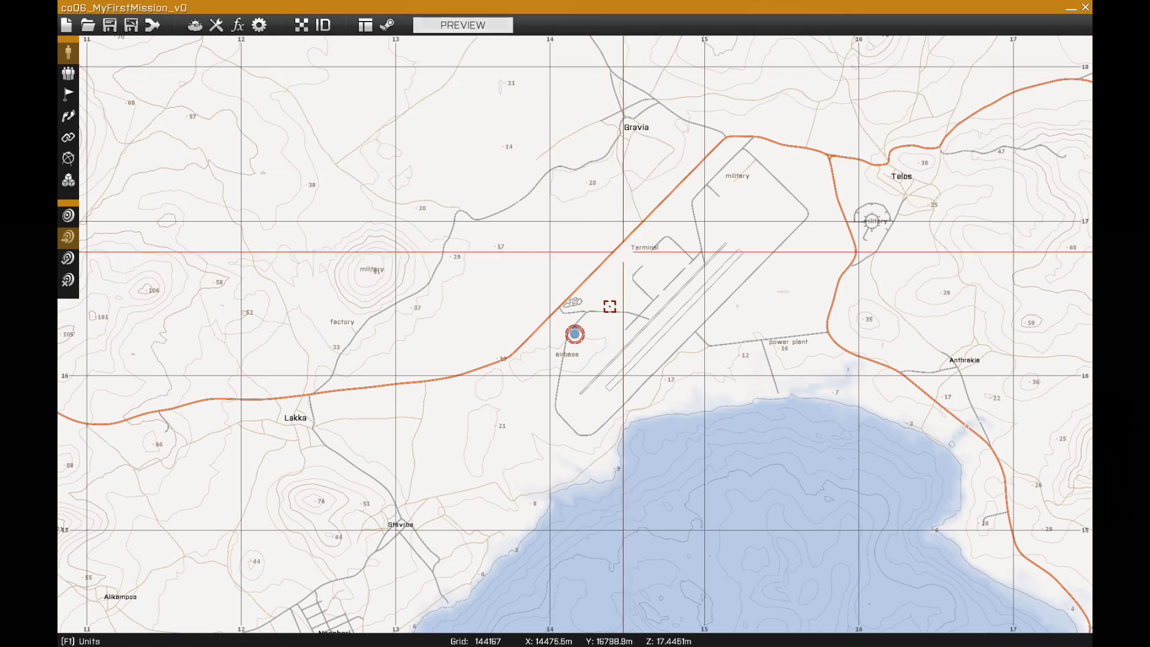
pyautogui.scroll(-5, 609, 307)
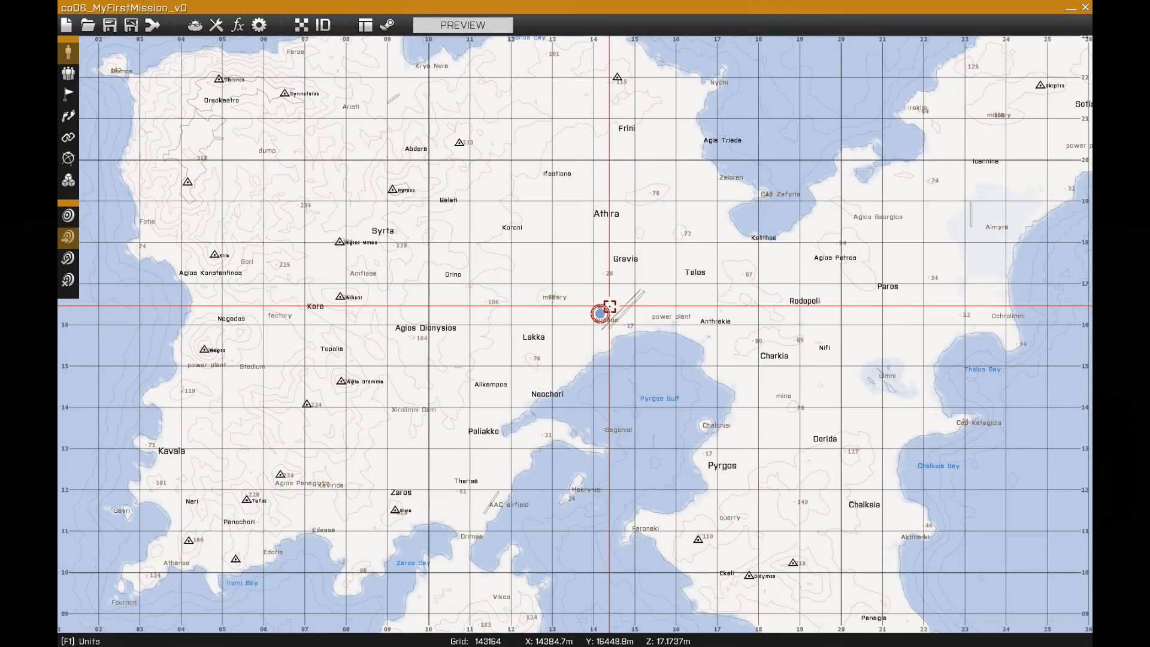
pyautogui.moveTo(1011, 164); pyautogui.dragTo(817, 308, button='right')
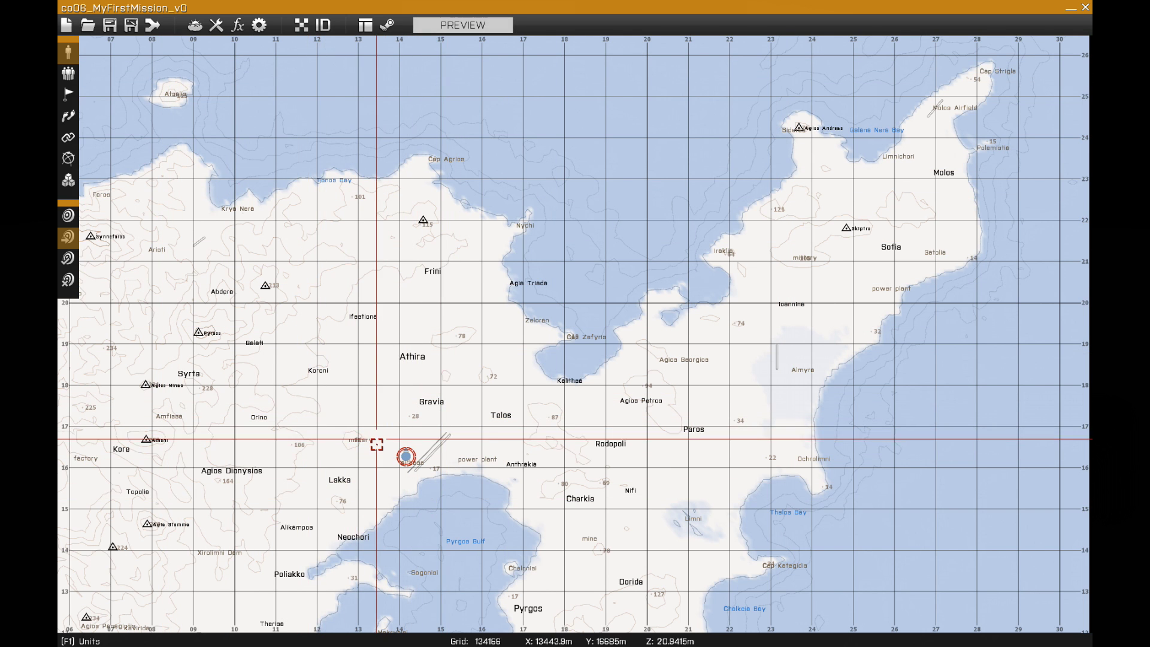
# - Merge co62_platoonBlueTemplate into co06_MyFirstMission_v0 from the Merge Mission list
pyautogui.click(152, 26)
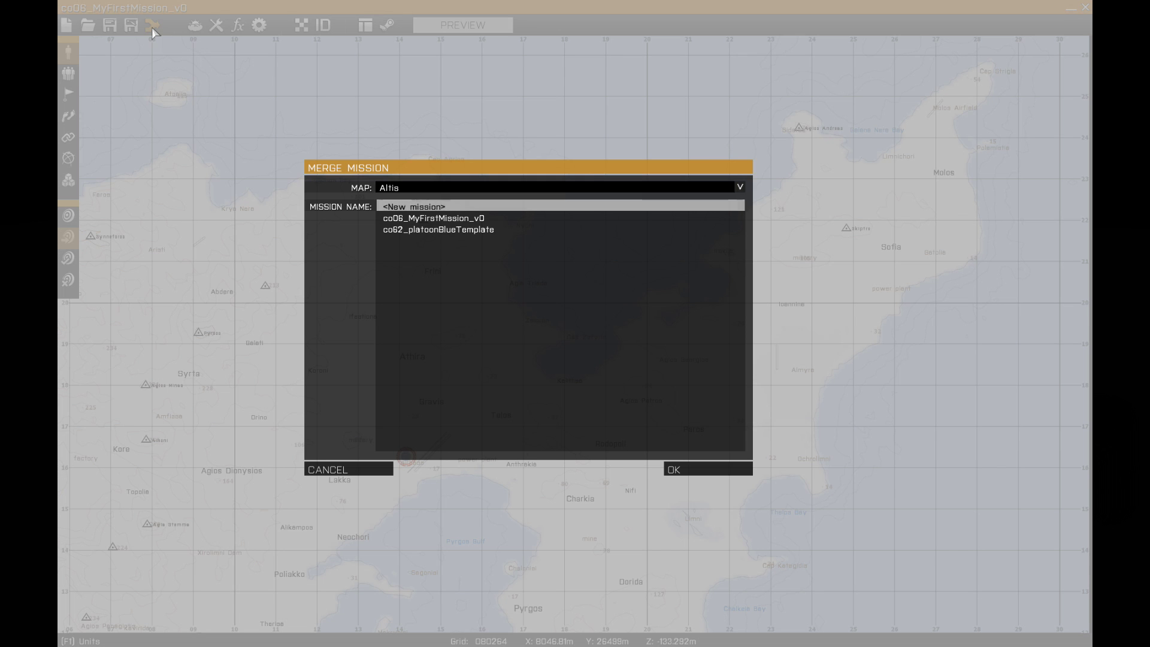
pyautogui.click(416, 232)
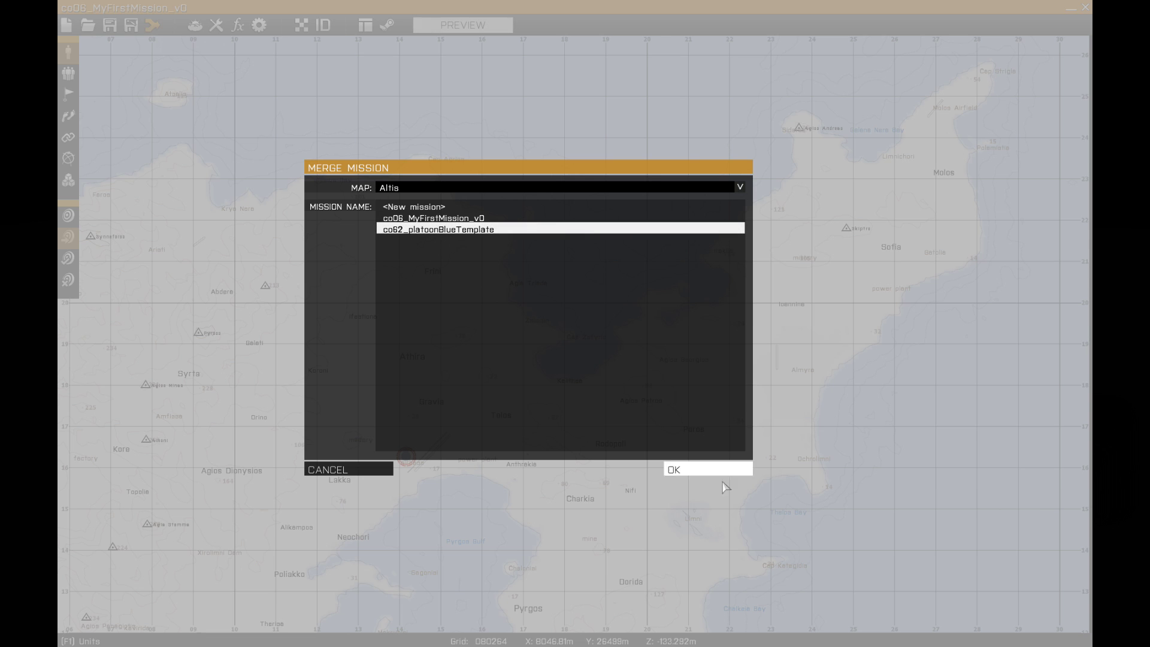
pyautogui.click(687, 475)
# - Zoom in on the merged units and delete the three-unit group on the left
pyautogui.scroll(-10, 624, 423)
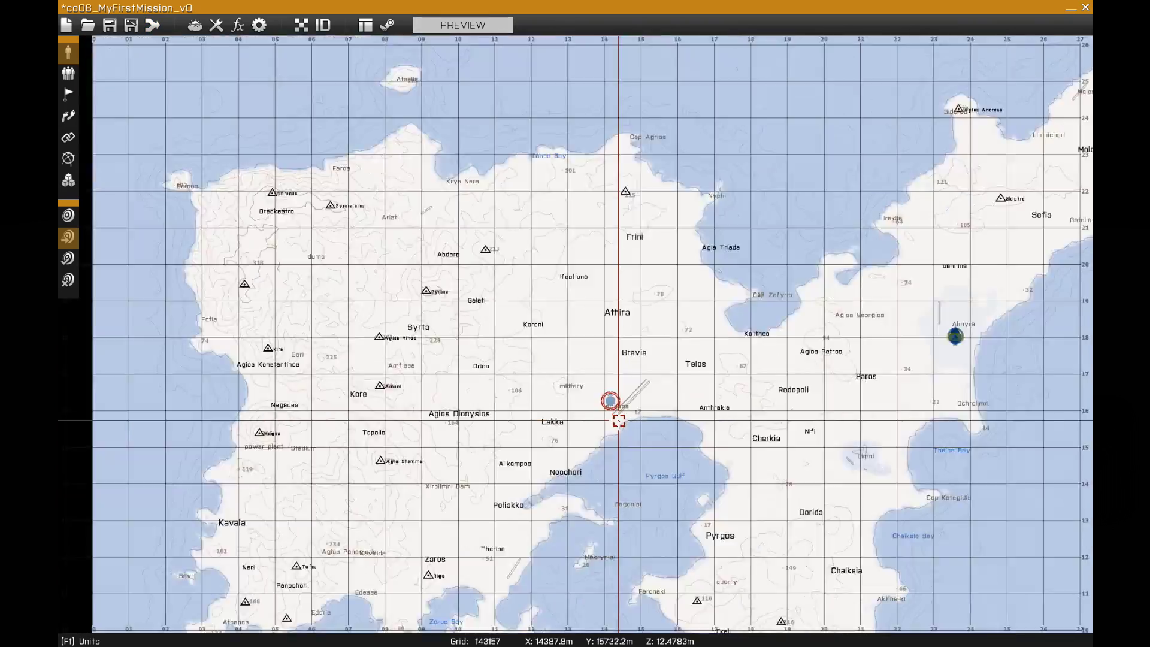
pyautogui.scroll(6, 593, 416)
pyautogui.scroll(10, 550, 370)
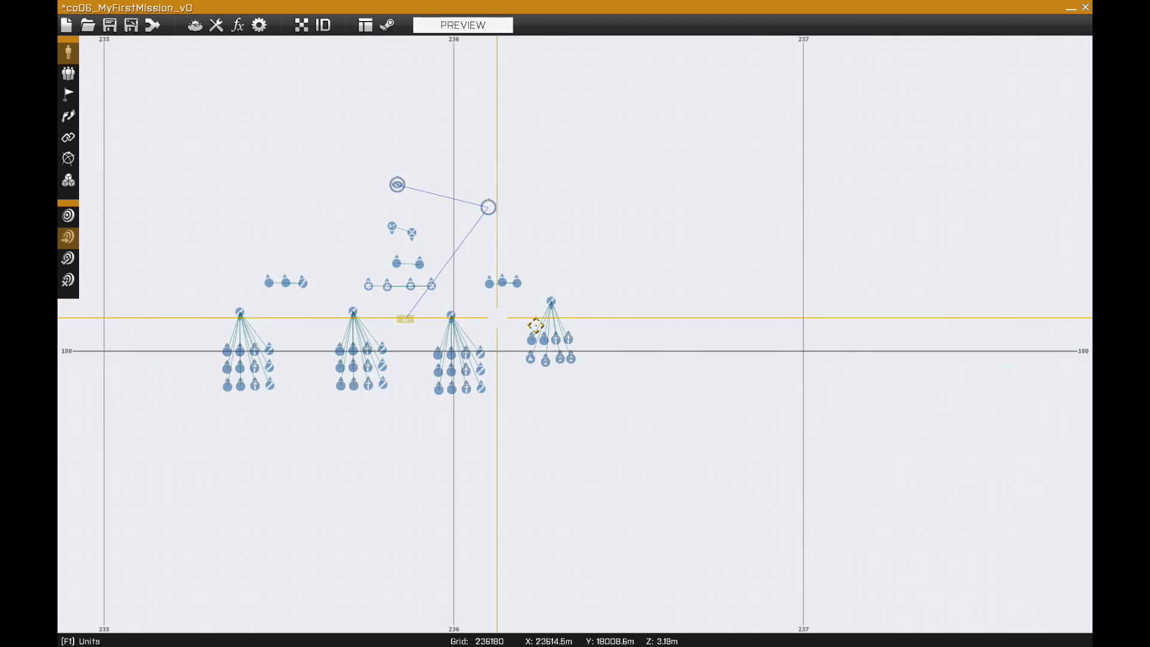
pyautogui.scroll(5, 457, 265)
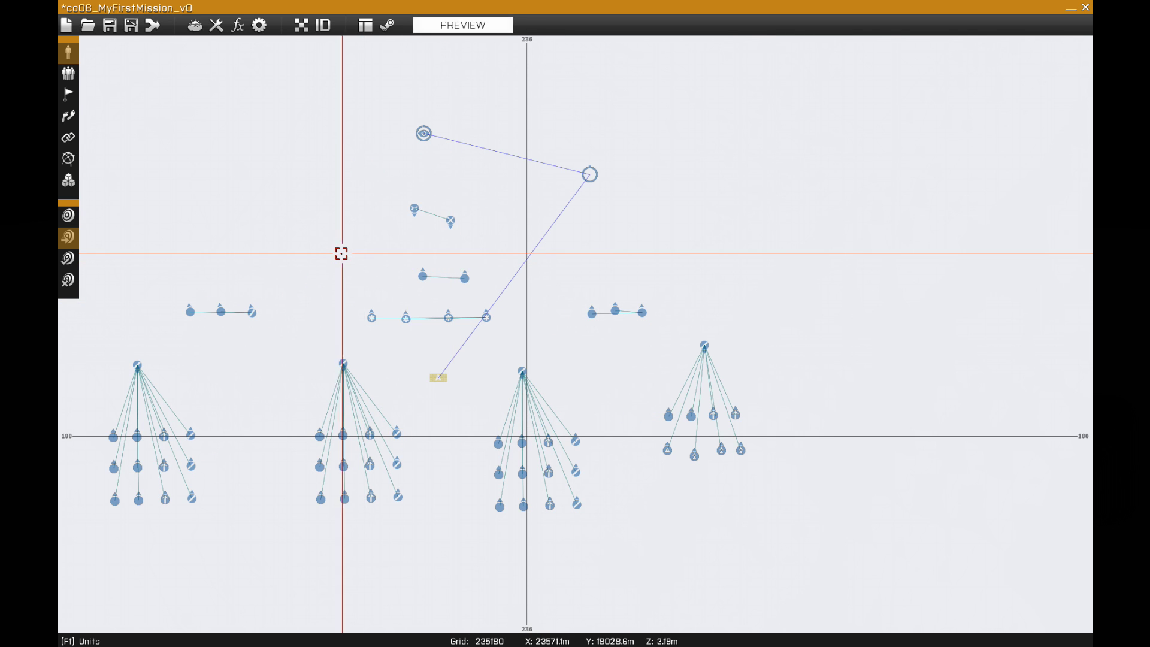
pyautogui.scroll(-2, 341, 254)
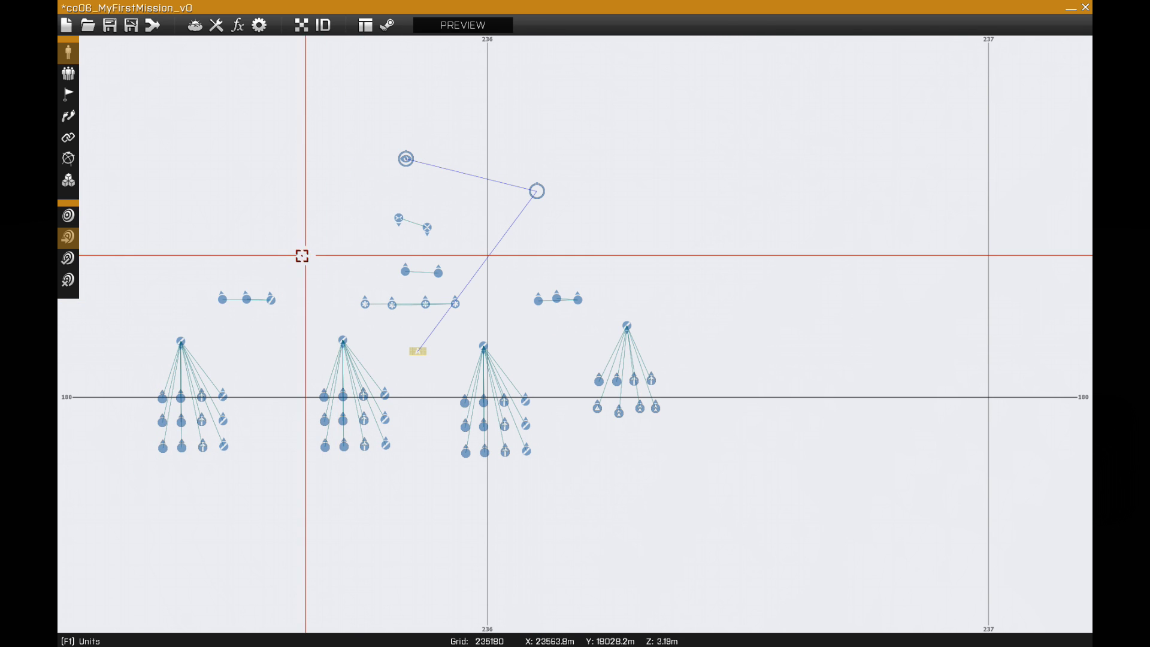
pyautogui.scroll(-1, 354, 241)
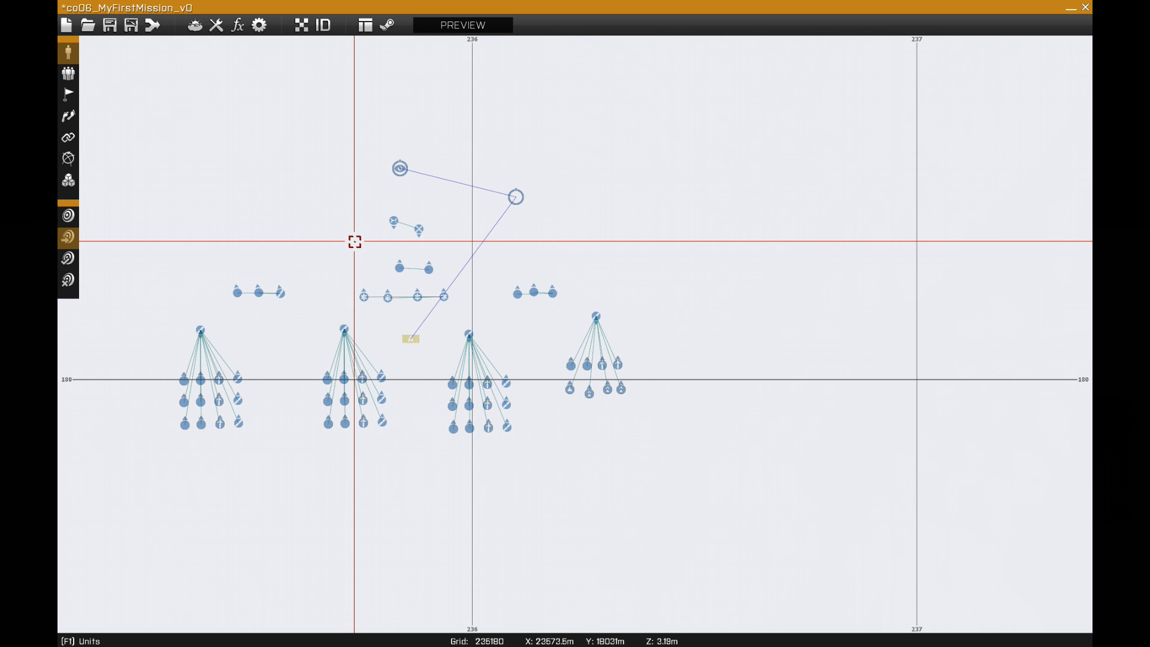
pyautogui.click(201, 329)
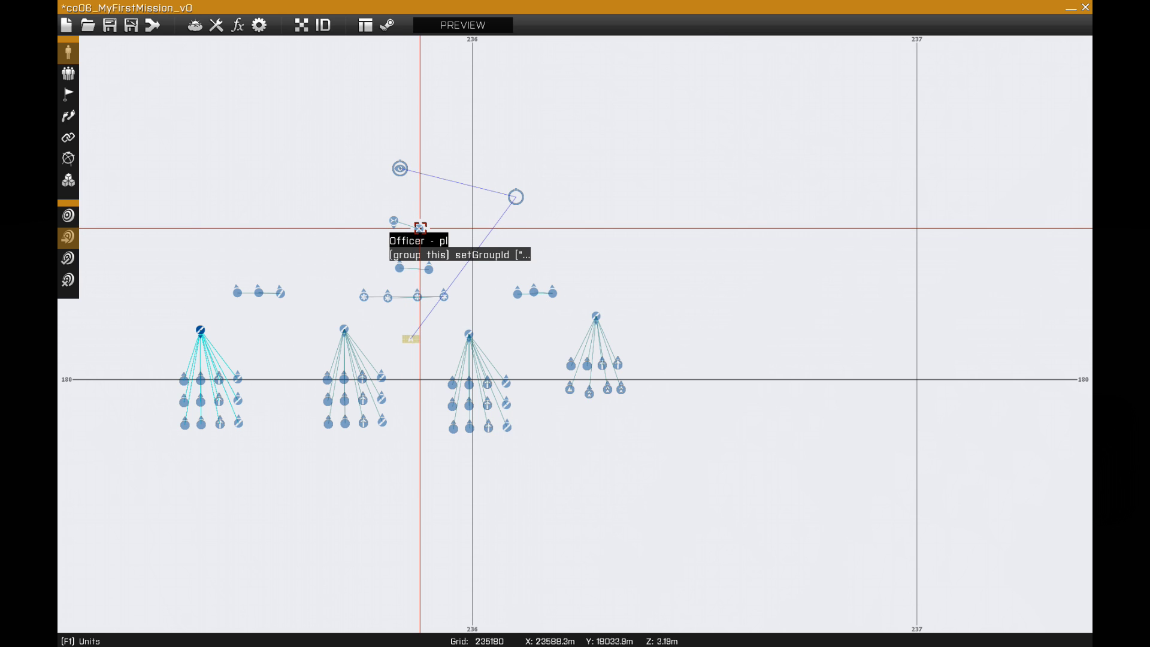
pyautogui.click(390, 218)
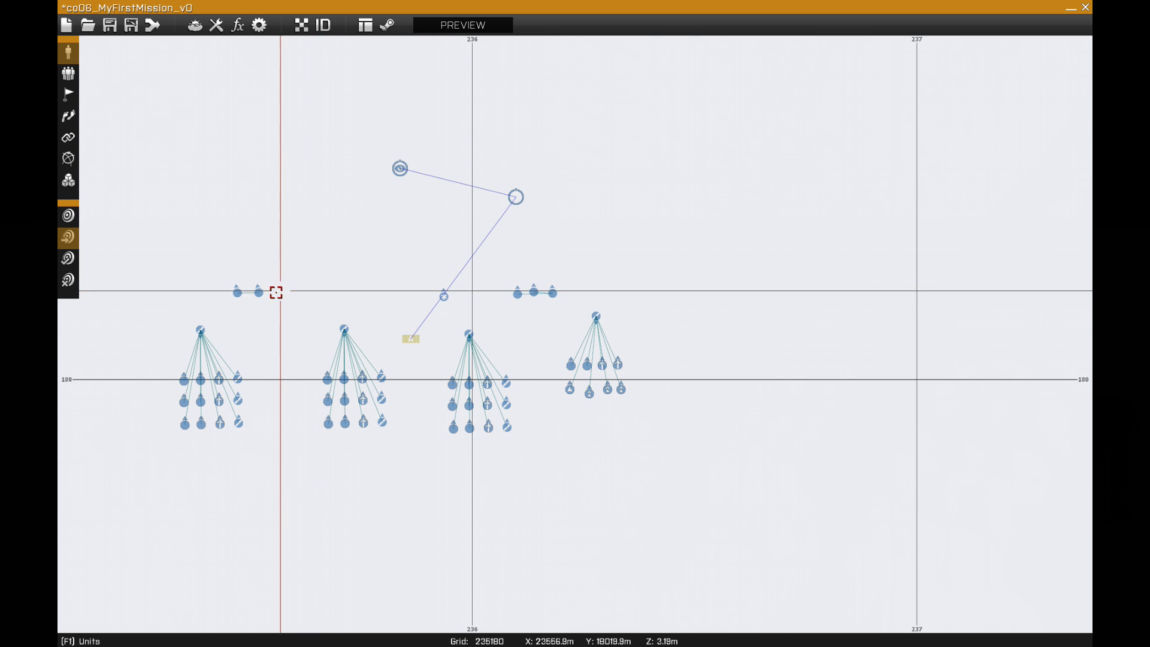
pyautogui.press('Delete')
# - Centre the remaining units and move the route waypoint closer to the squad
pyautogui.scroll(-6, 344, 353)
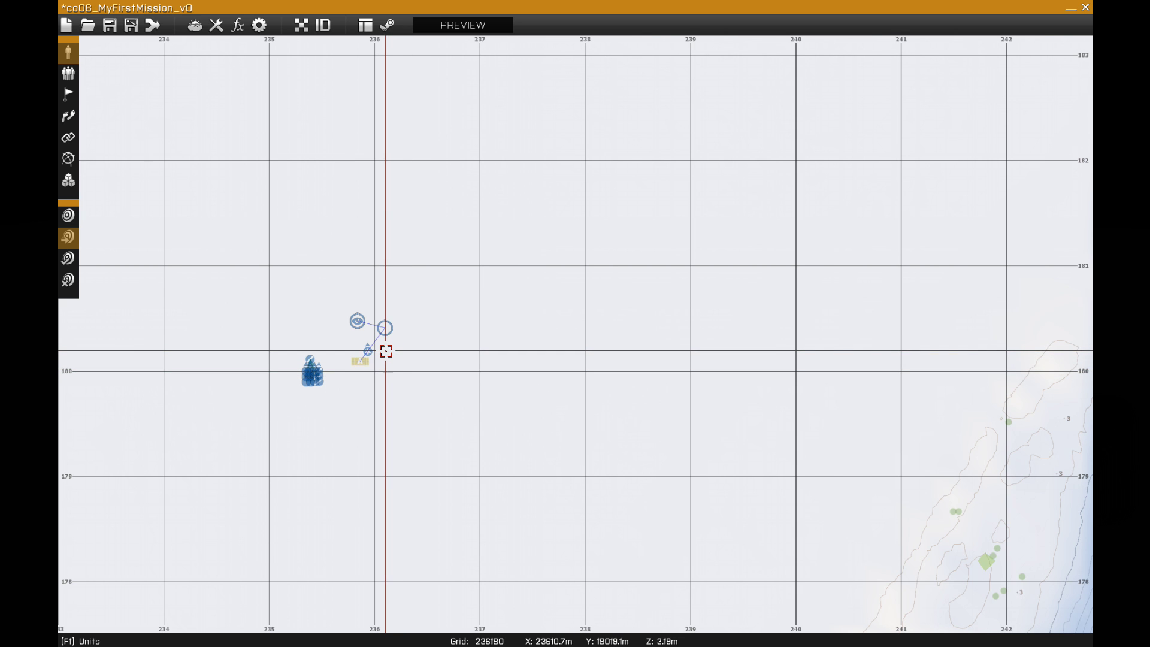
pyautogui.scroll(4, 388, 359)
pyautogui.moveTo(328, 443); pyautogui.dragTo(496, 372, button='right')
pyautogui.scroll(2, 497, 372)
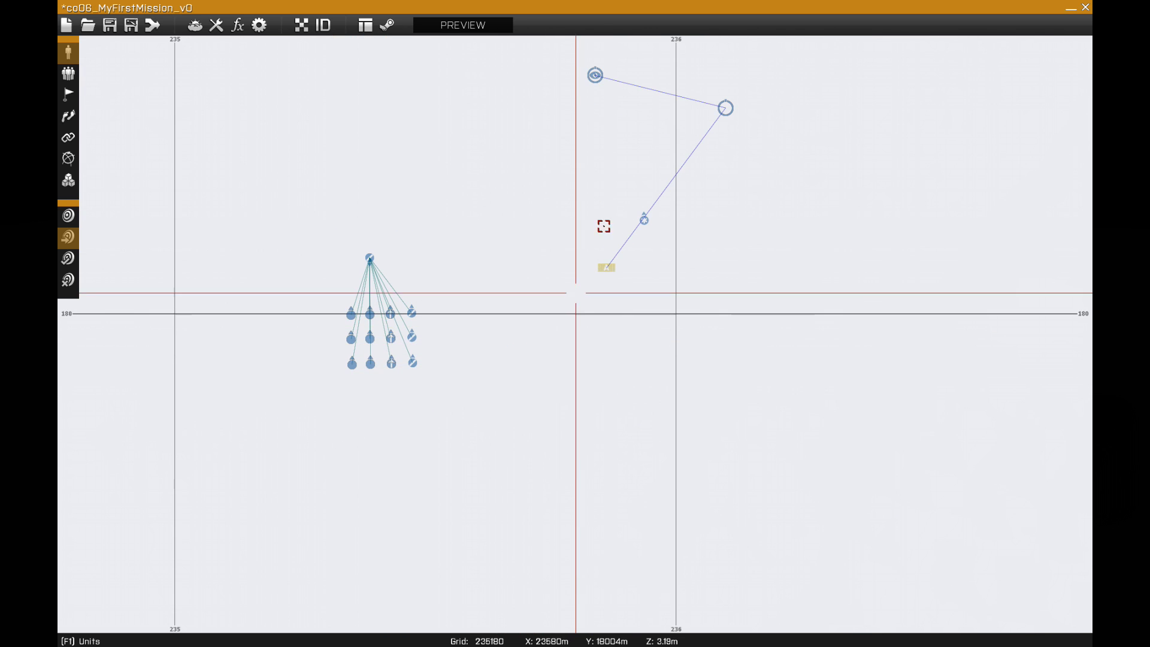
pyautogui.moveTo(643, 220); pyautogui.dragTo(430, 261)
# - Delete the squad's bottom rows of soldiers, leaving the leader with four
pyautogui.scroll(2, 397, 324)
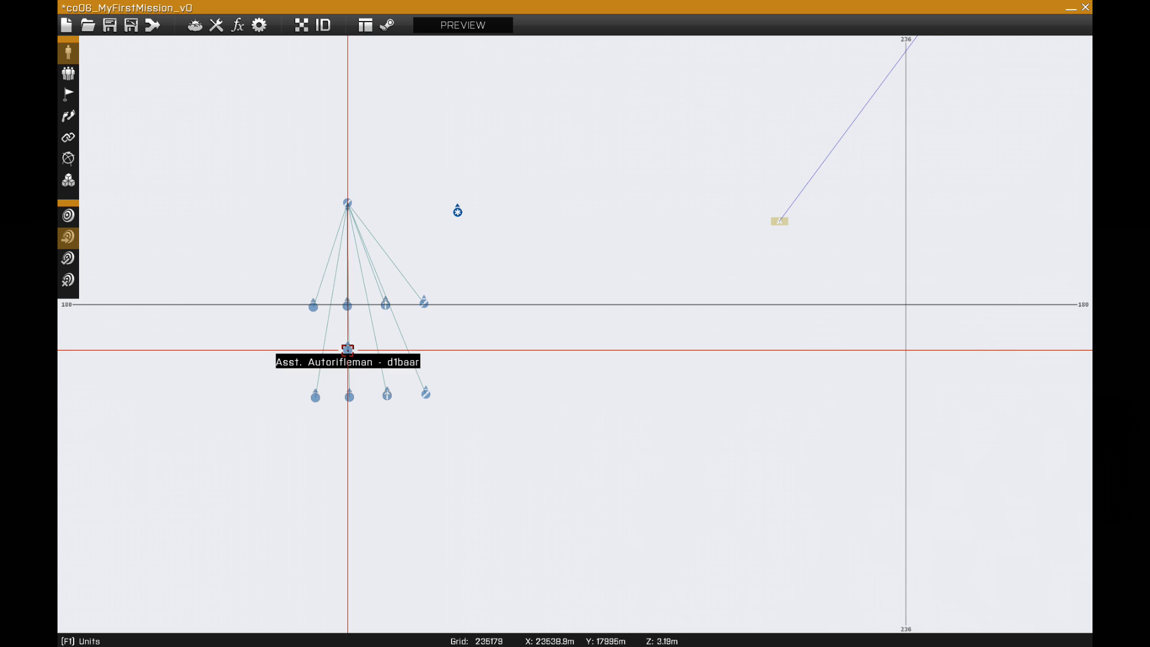
pyautogui.moveTo(346, 347); pyautogui.dragTo(396, 395)
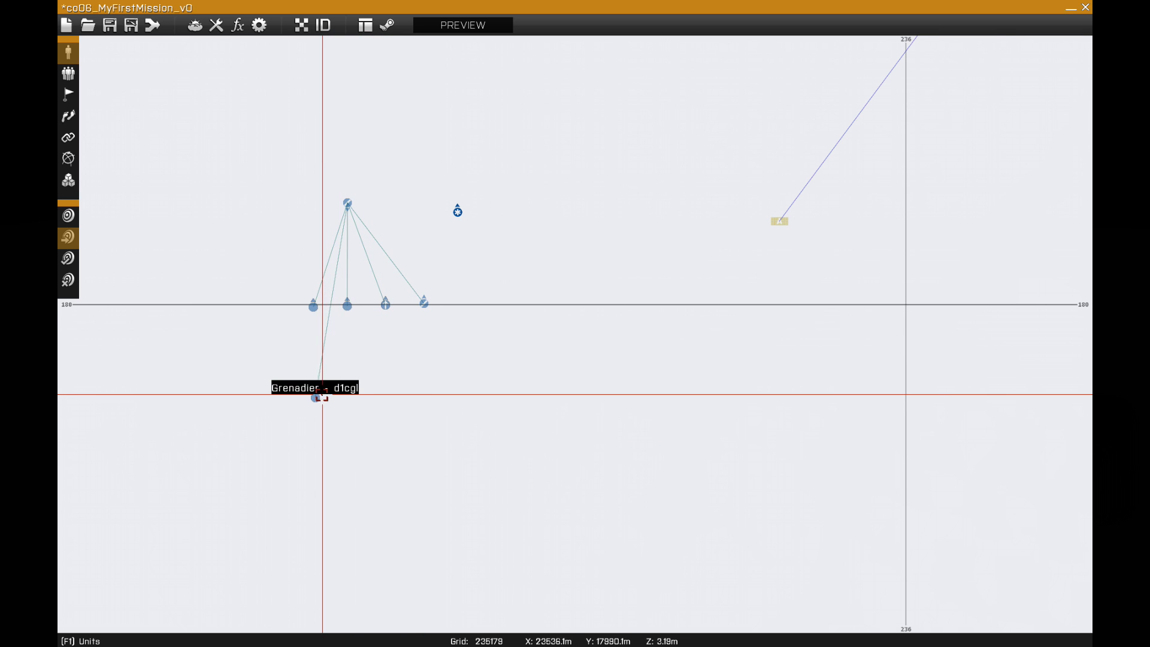
pyautogui.press('Delete')
pyautogui.scroll(1, 380, 344)
pyautogui.moveTo(380, 344); pyautogui.dragTo(384, 397, button='right')
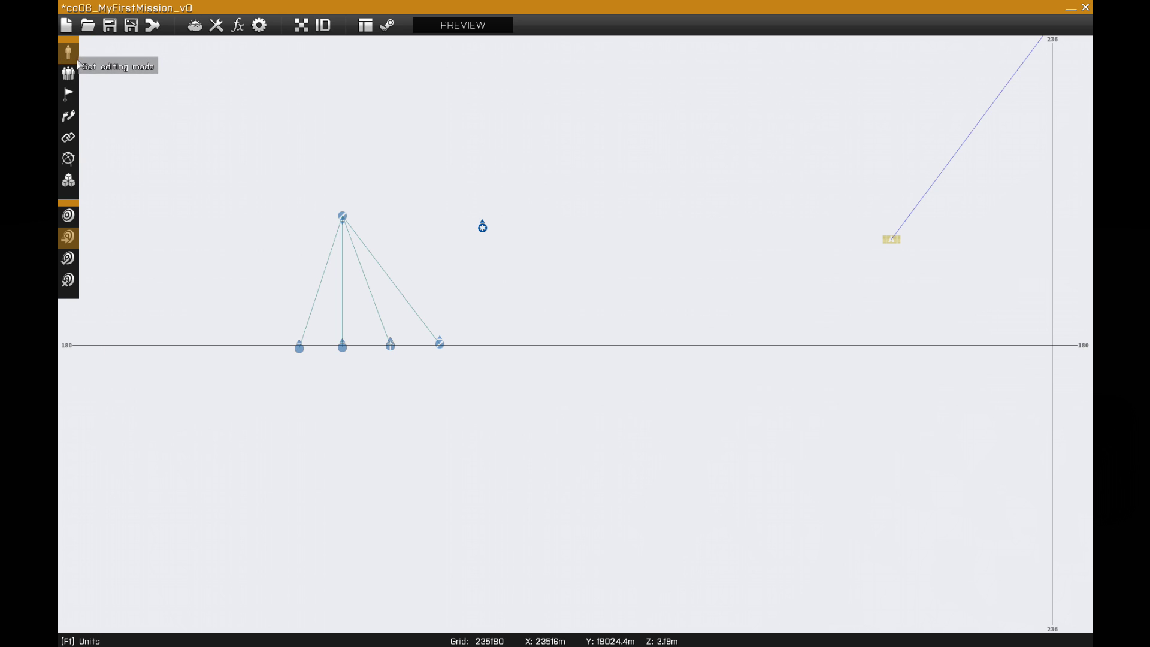
# - Insert a NATO Repair Specialist beside the squad with the description 'Engineer'
pyautogui.doubleClick(267, 319)
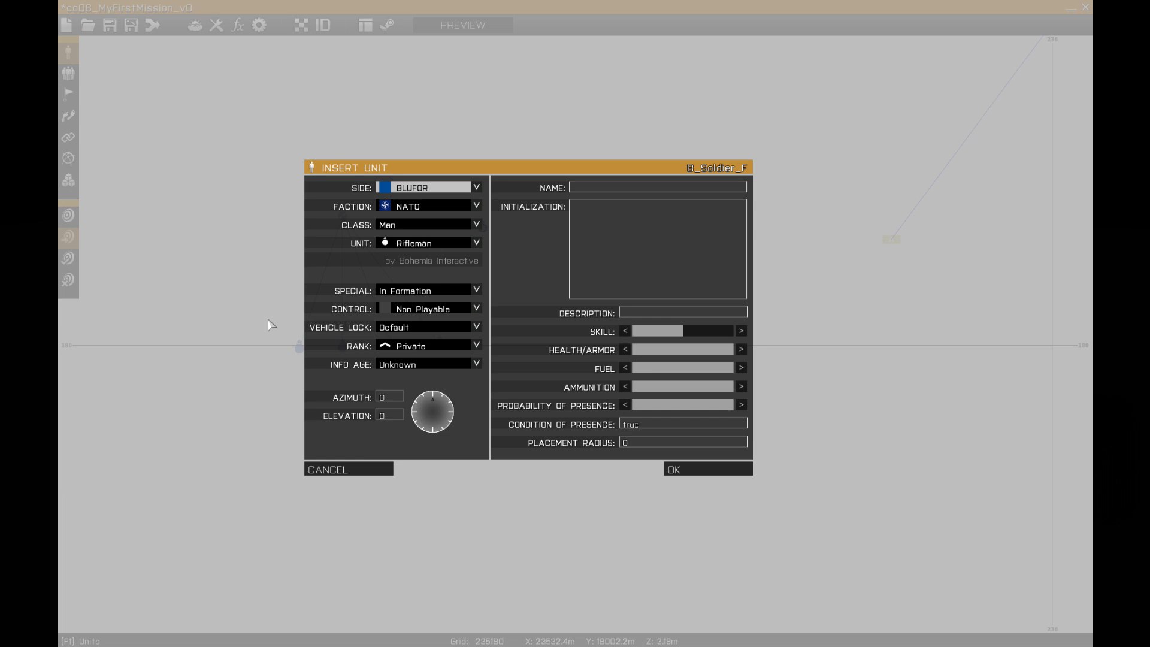
pyautogui.click(419, 243)
pyautogui.scroll(-5, 429, 369)
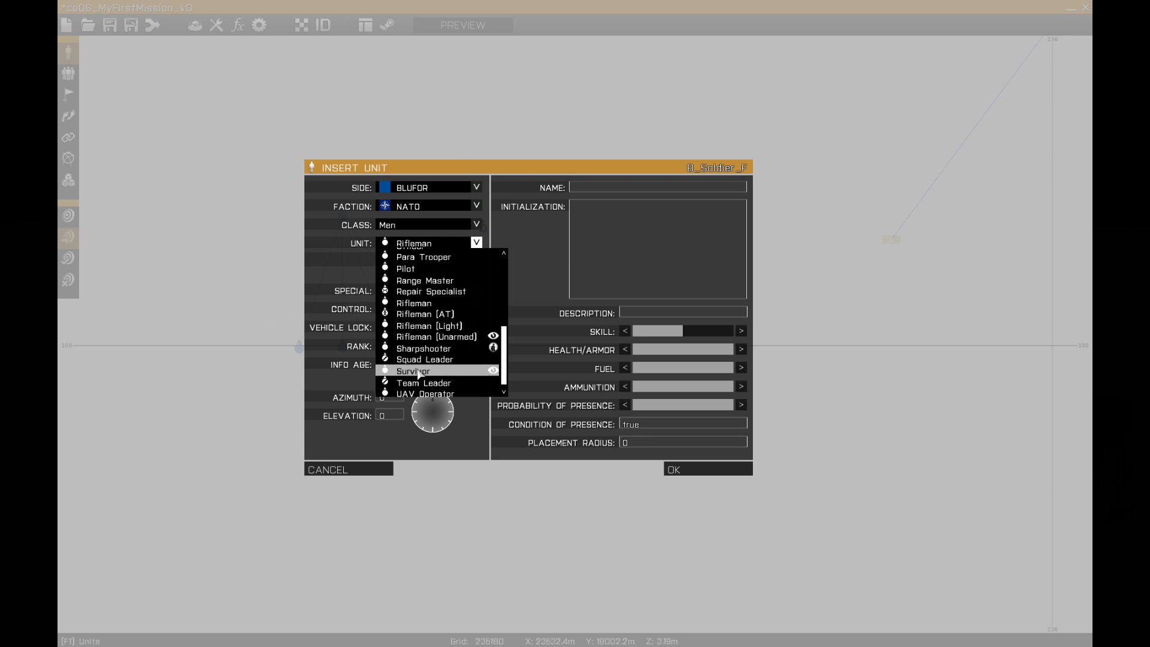
pyautogui.click(429, 291)
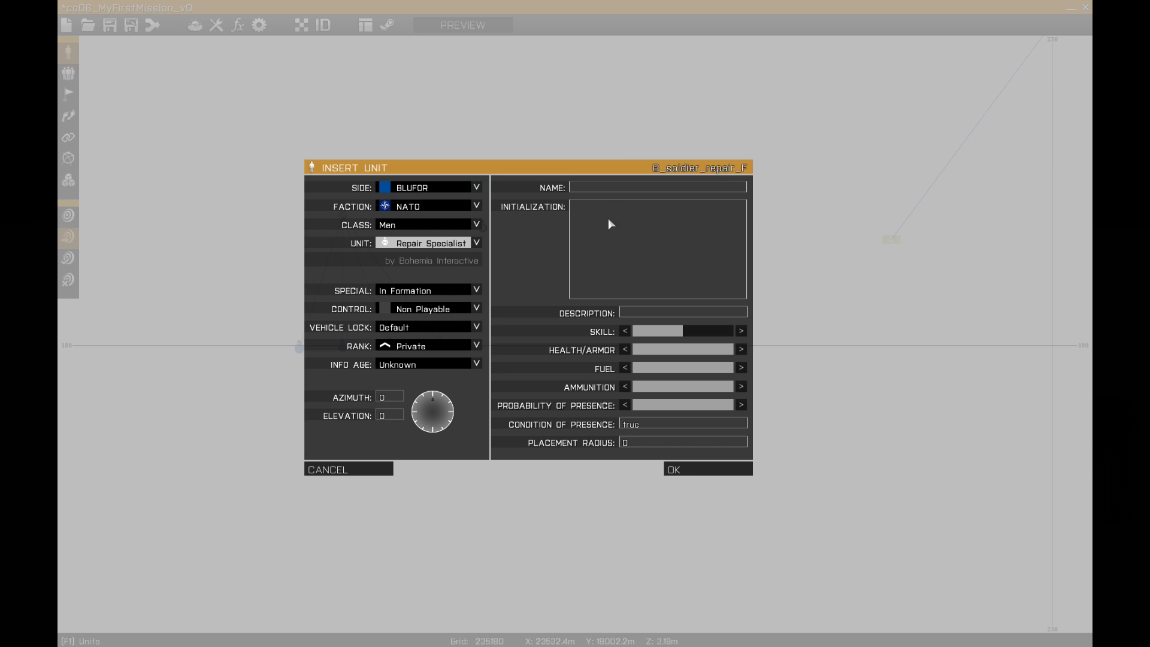
pyautogui.click(607, 189)
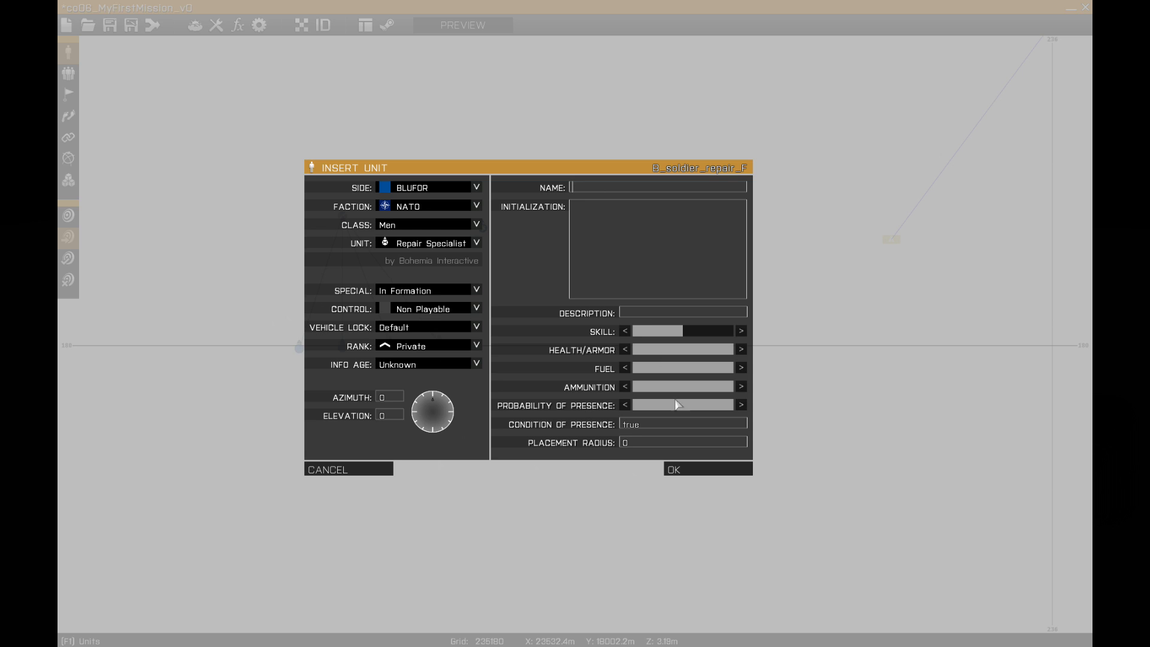
pyautogui.click(645, 312)
pyautogui.write('Engineer')
pyautogui.click(684, 467)
pyautogui.scroll(2, 301, 280)
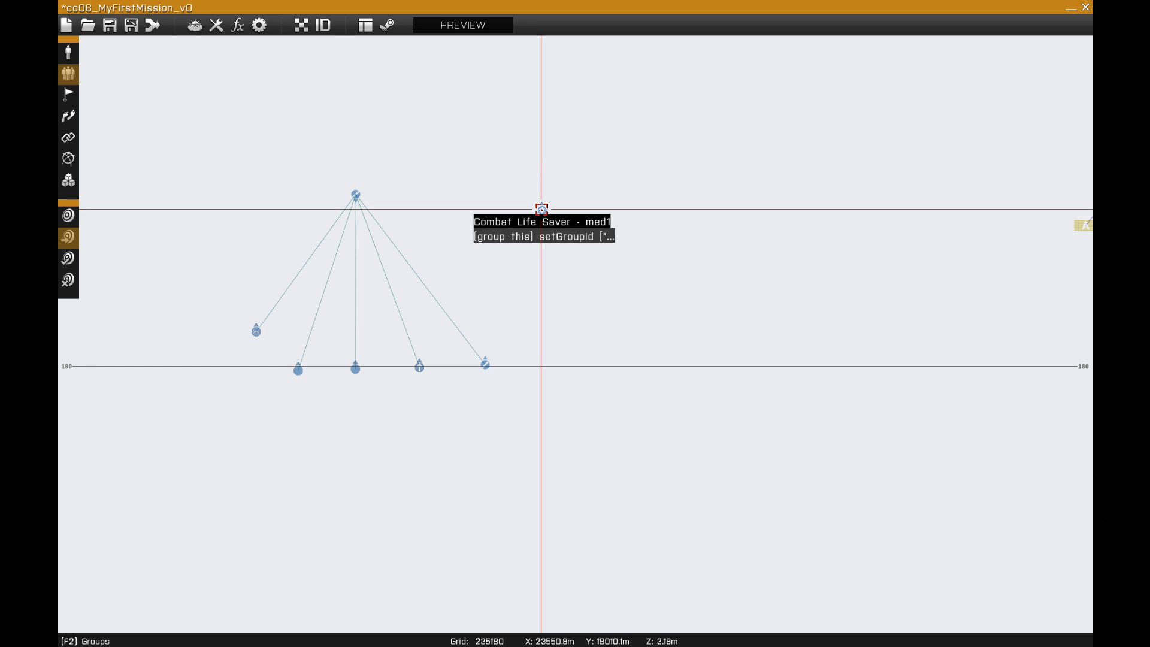
# - Group Combat Life Saver med1 under Squad Leader d1sl and open d1sl's unit settings
pyautogui.moveTo(541, 209); pyautogui.dragTo(359, 193)
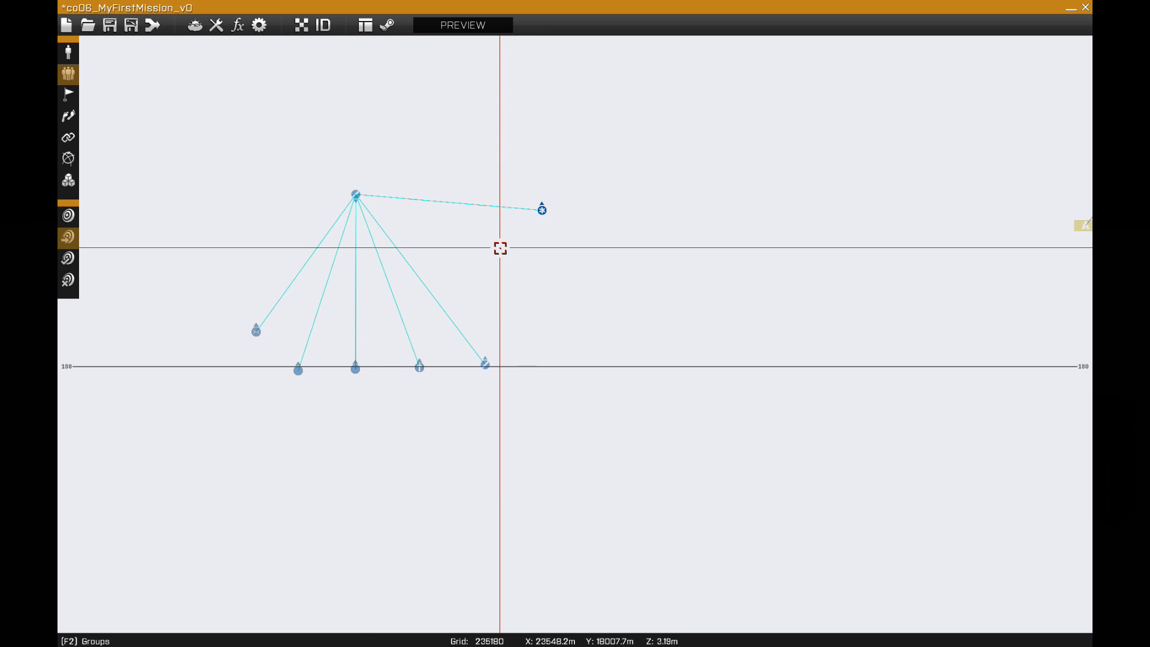
pyautogui.doubleClick(356, 195)
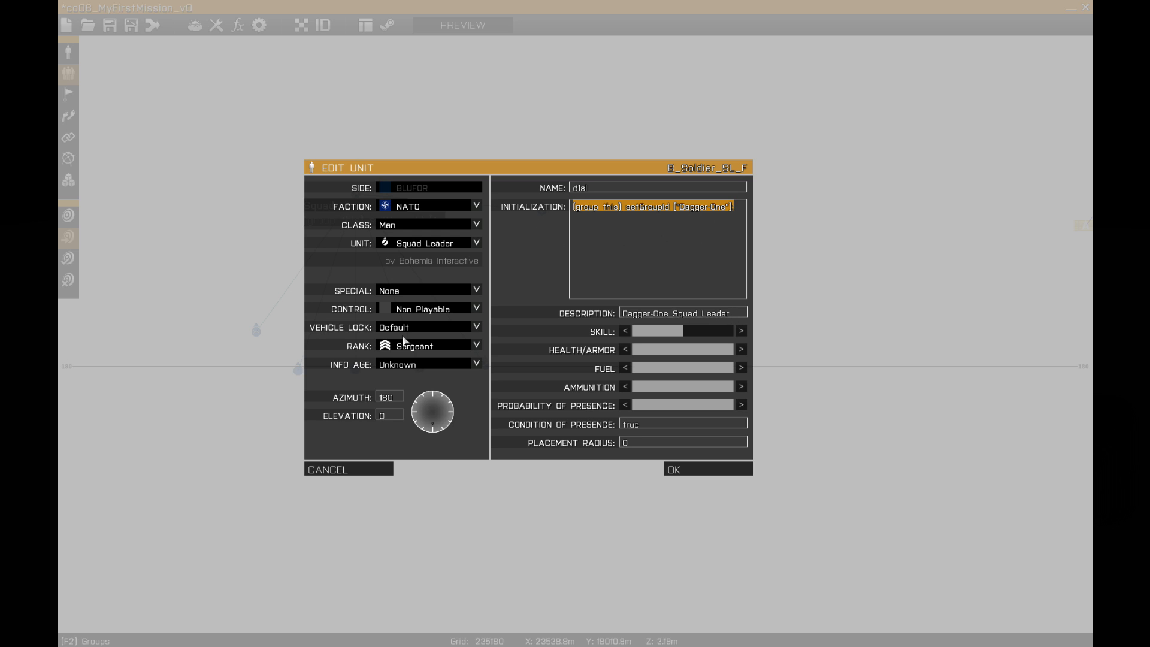
# - Make d1sl the player's own unit and set the Team Leader to Playable
pyautogui.click(427, 310)
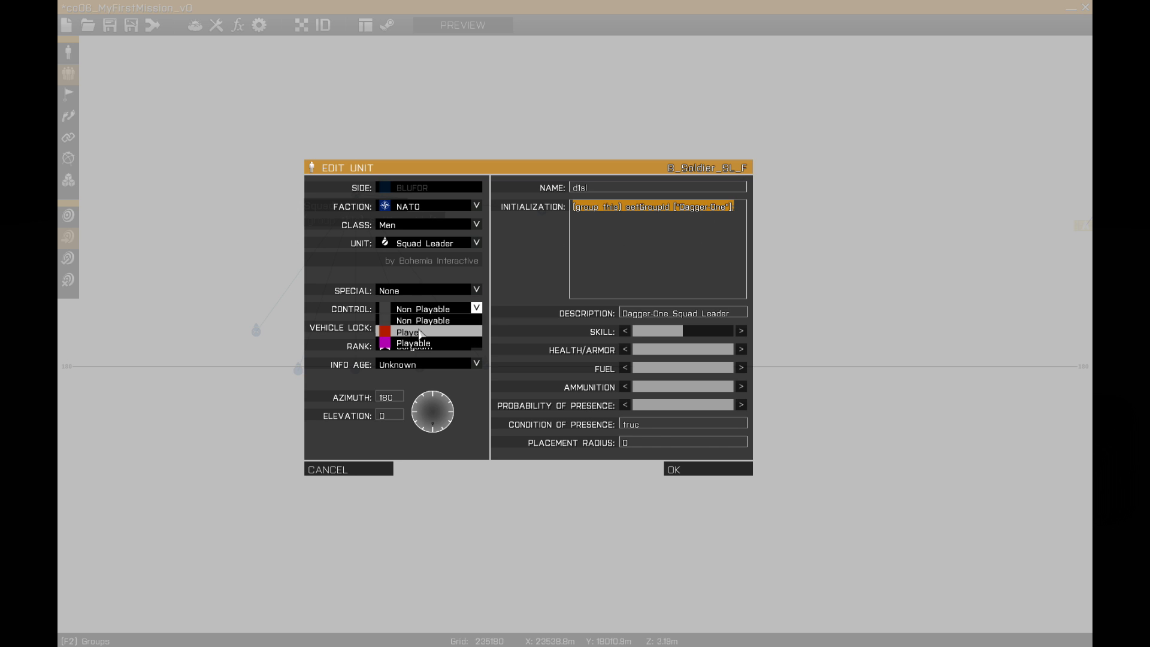
pyautogui.click(420, 333)
pyautogui.click(689, 470)
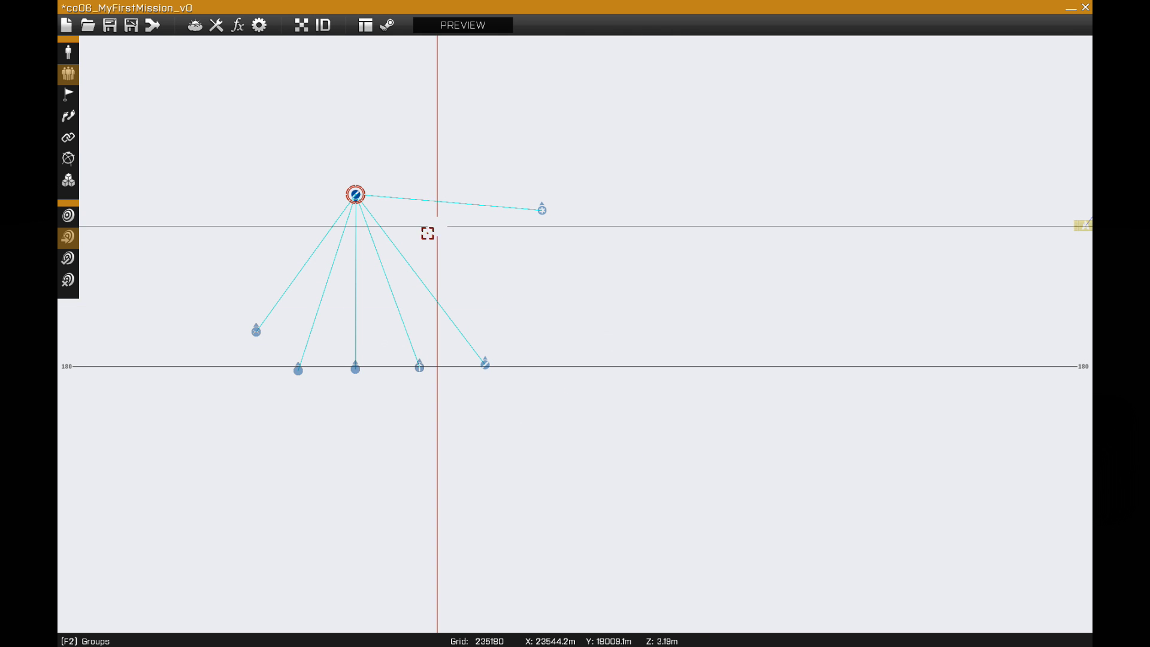
pyautogui.doubleClick(485, 365)
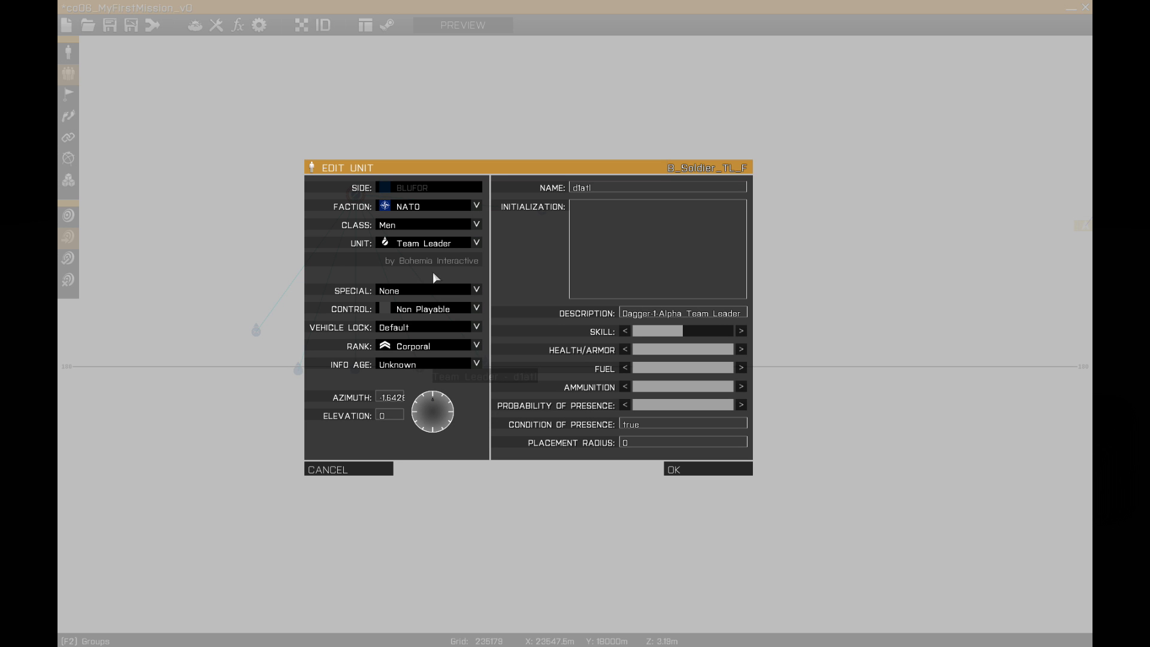
pyautogui.click(429, 310)
pyautogui.click(429, 345)
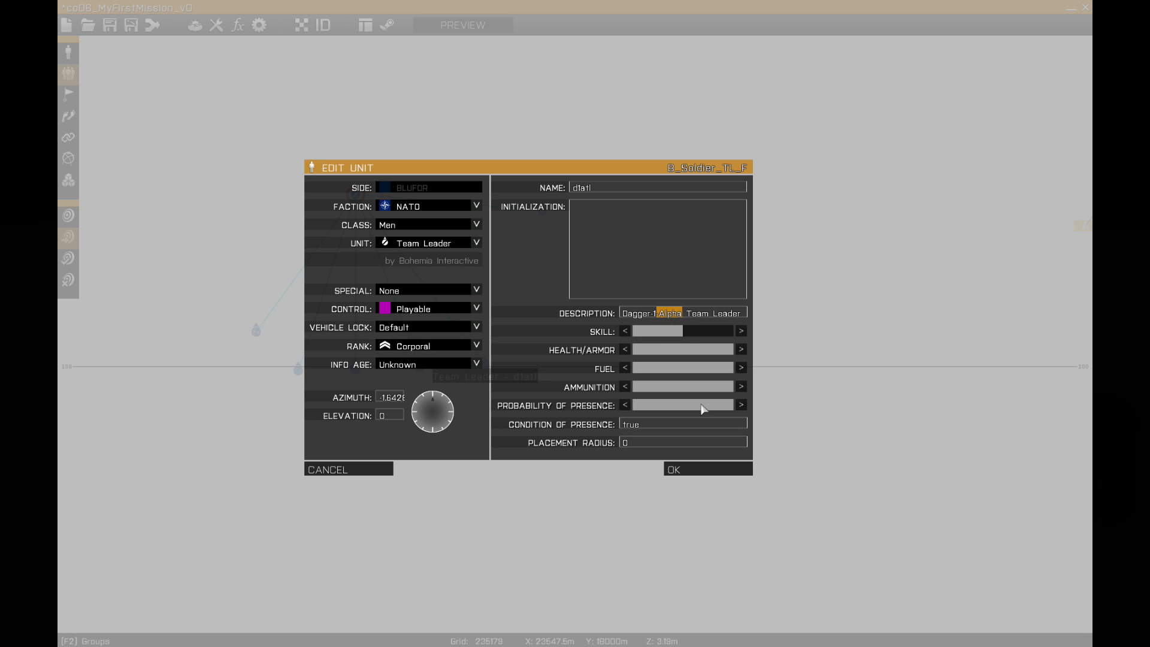
pyautogui.click(692, 472)
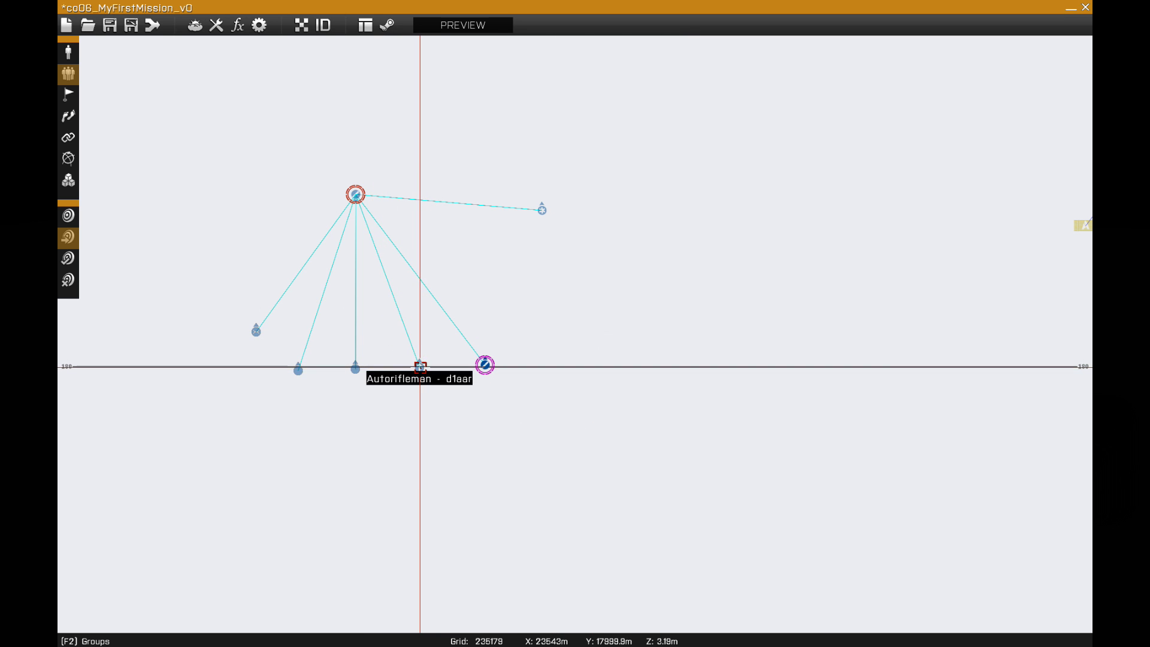
# - Set the Autorifleman, Asst. Autorifleman and Grenadier to Playable
pyautogui.doubleClick(419, 365)
pyautogui.click(422, 344)
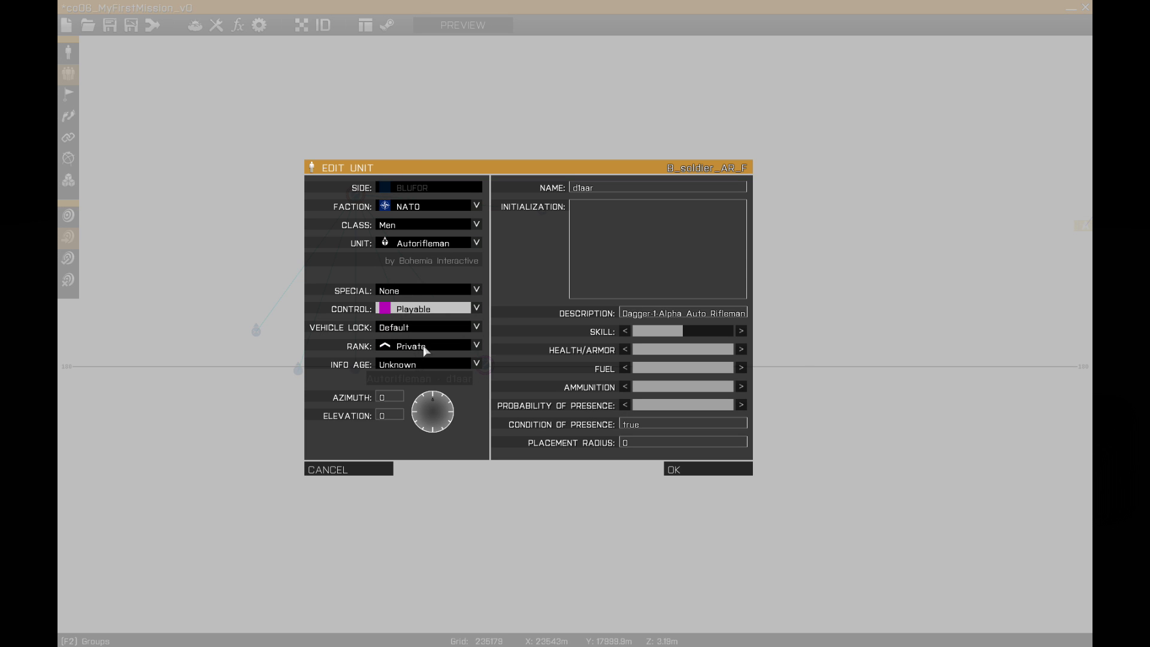
pyautogui.click(680, 470)
pyautogui.doubleClick(358, 369)
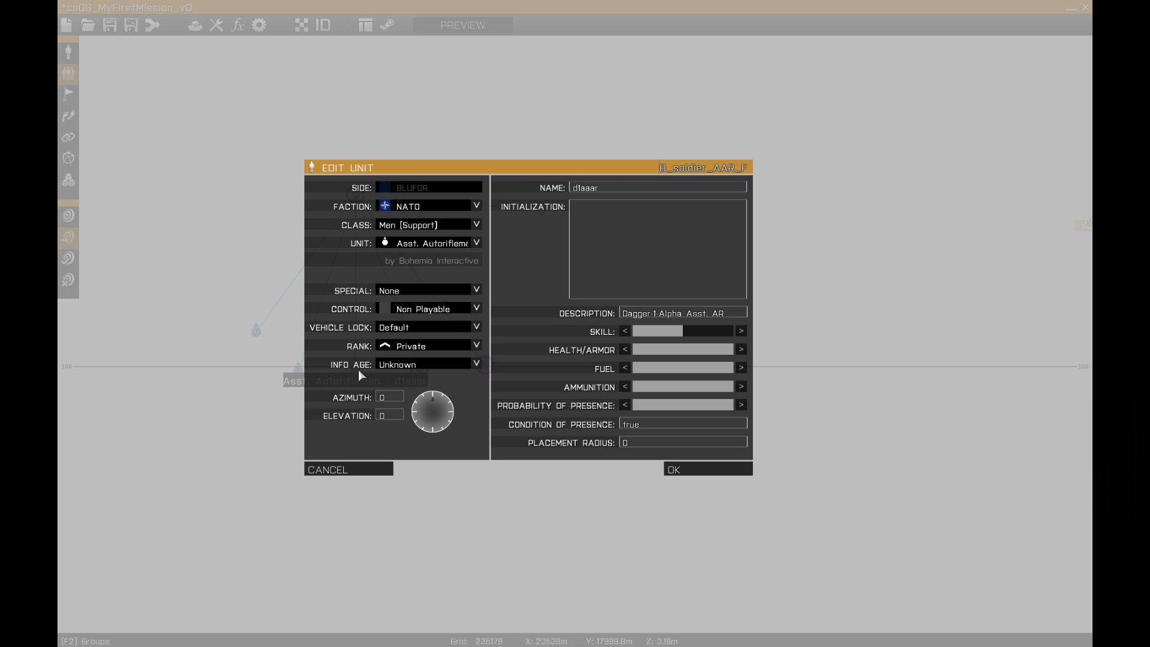
pyautogui.click(434, 308)
pyautogui.click(455, 345)
pyautogui.click(678, 470)
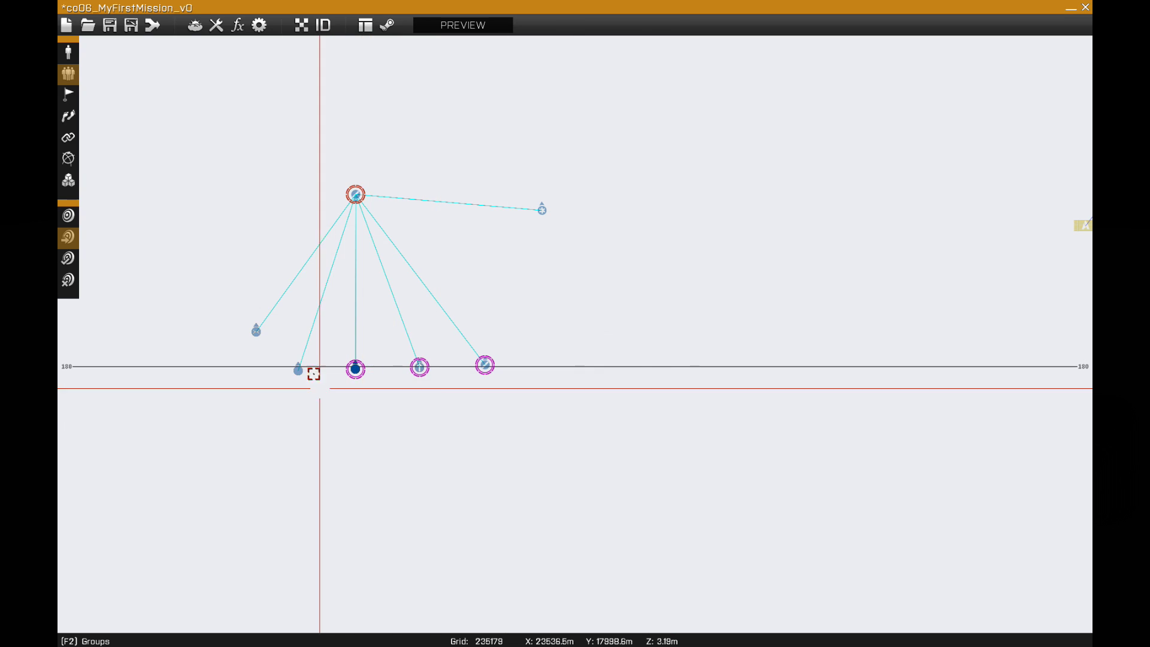
pyautogui.doubleClick(298, 368)
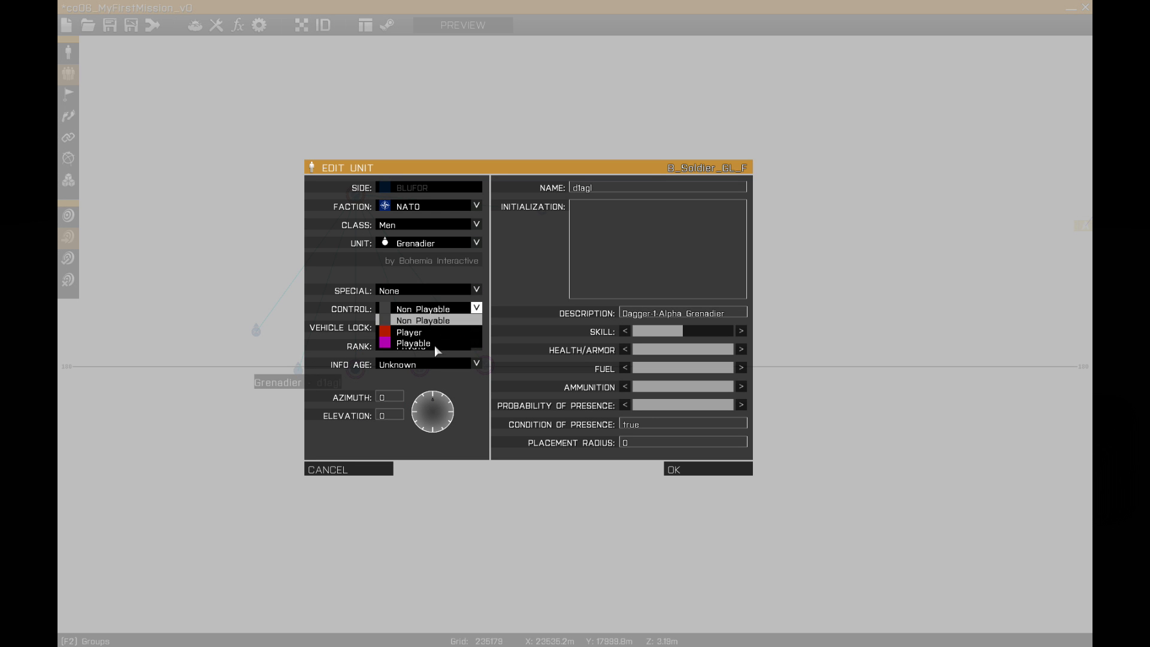
pyautogui.click(436, 345)
pyautogui.click(684, 467)
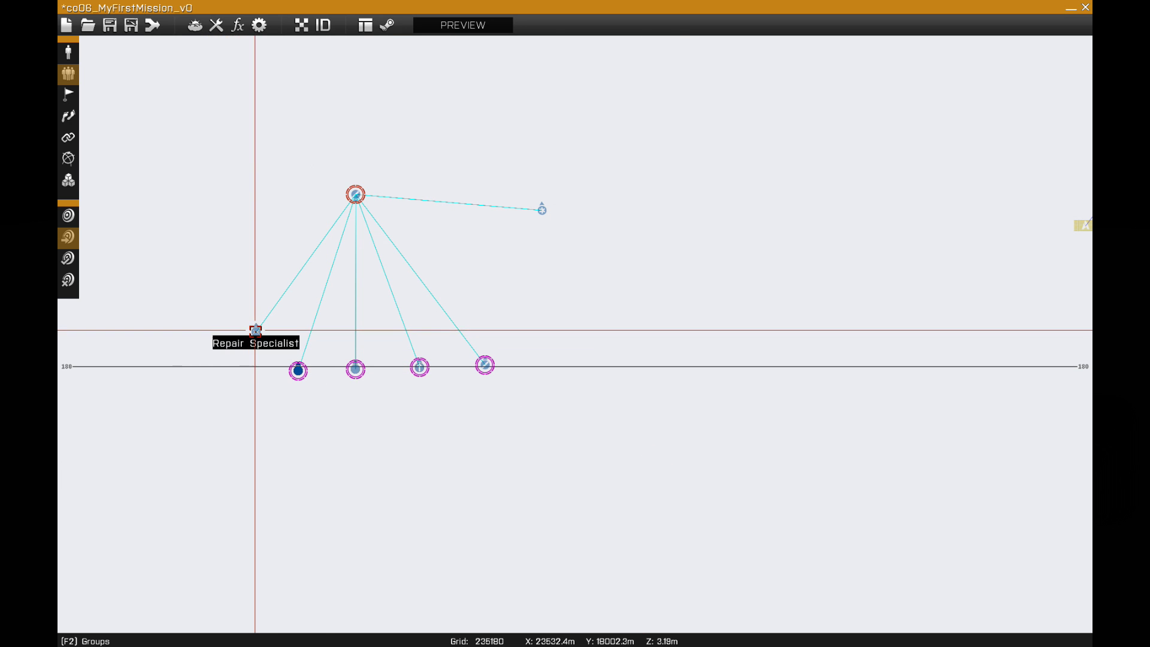
# - Set the Repair Specialist and the medic med1 to Playable
pyautogui.doubleClick(261, 328)
pyautogui.click(436, 343)
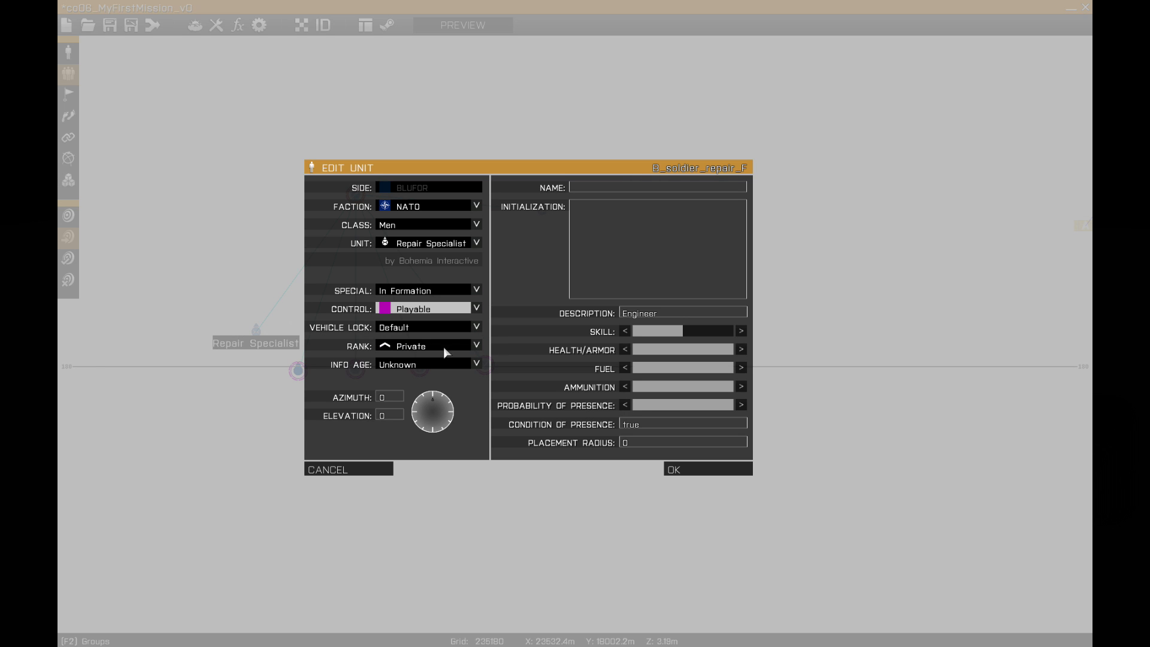
pyautogui.click(736, 469)
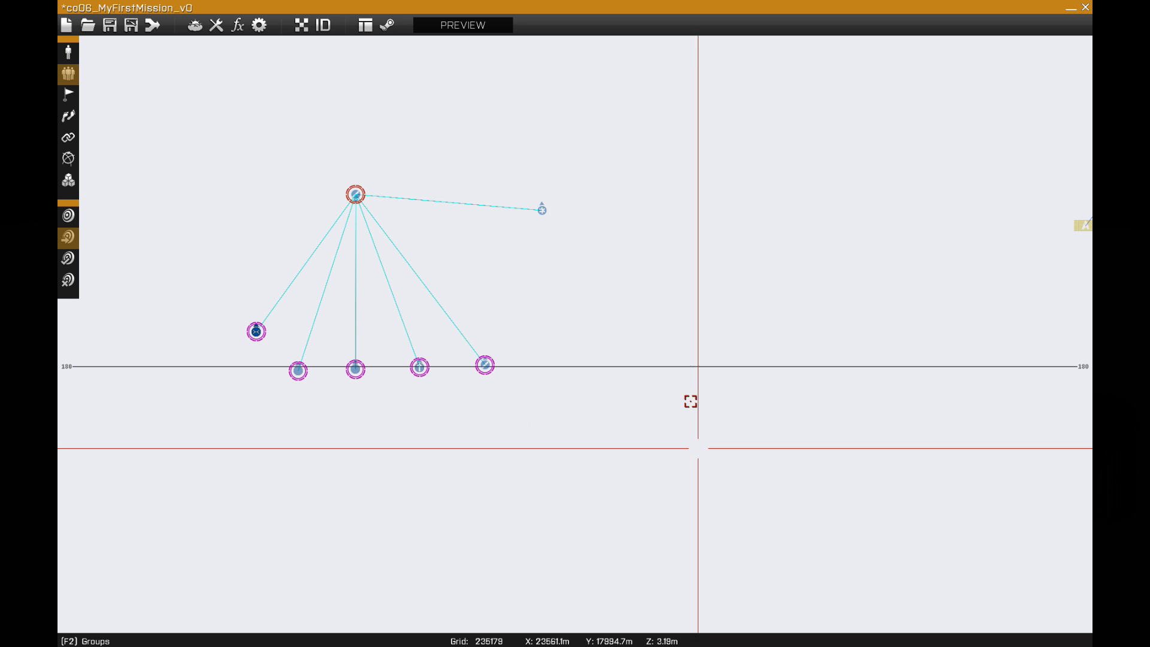
pyautogui.doubleClick(544, 210)
pyautogui.click(440, 305)
pyautogui.click(443, 343)
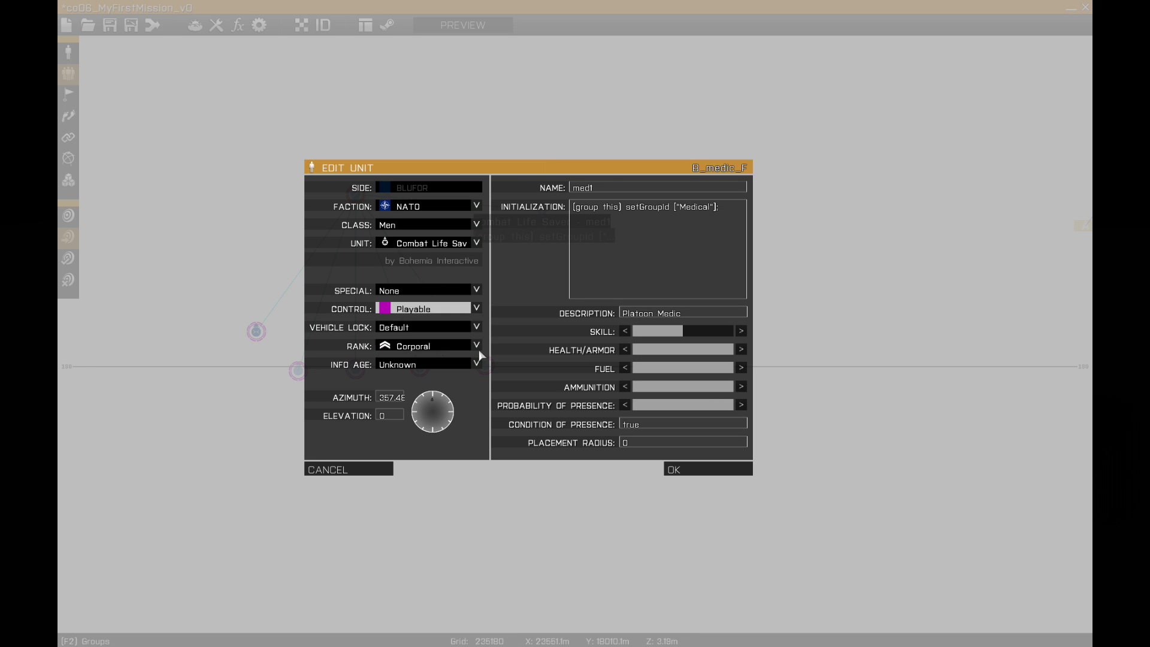
pyautogui.click(673, 470)
pyautogui.scroll(-3, 606, 426)
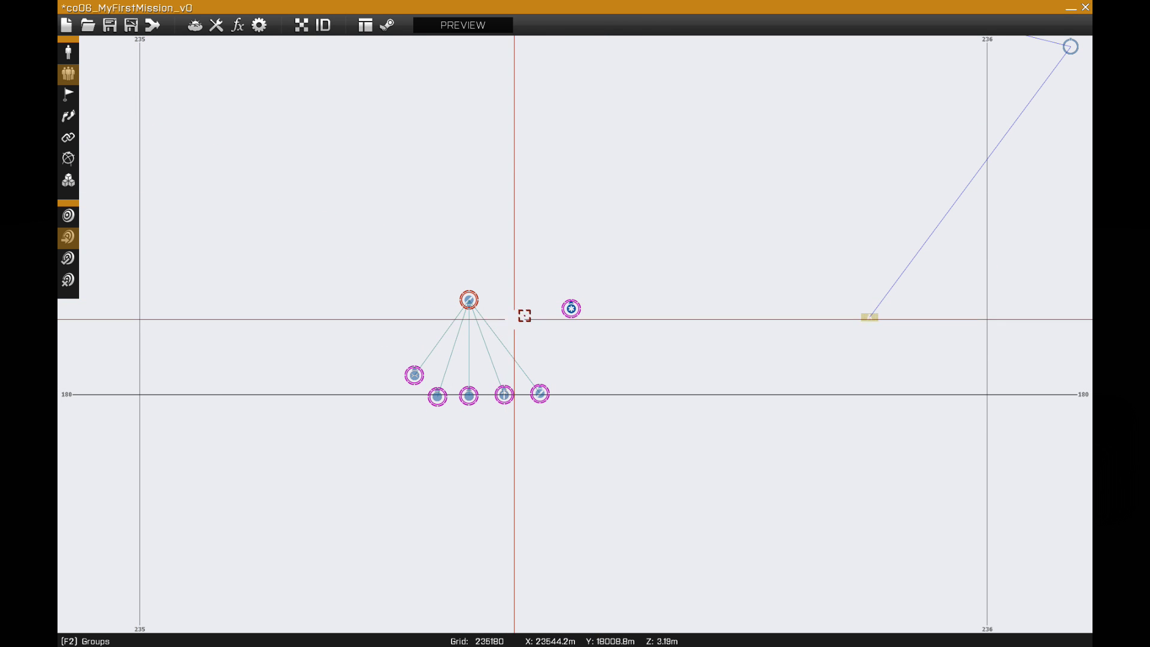
# - Join the medic to the leader's group, line up the squad, then switch to marker editing
pyautogui.moveTo(571, 307); pyautogui.dragTo(467, 296)
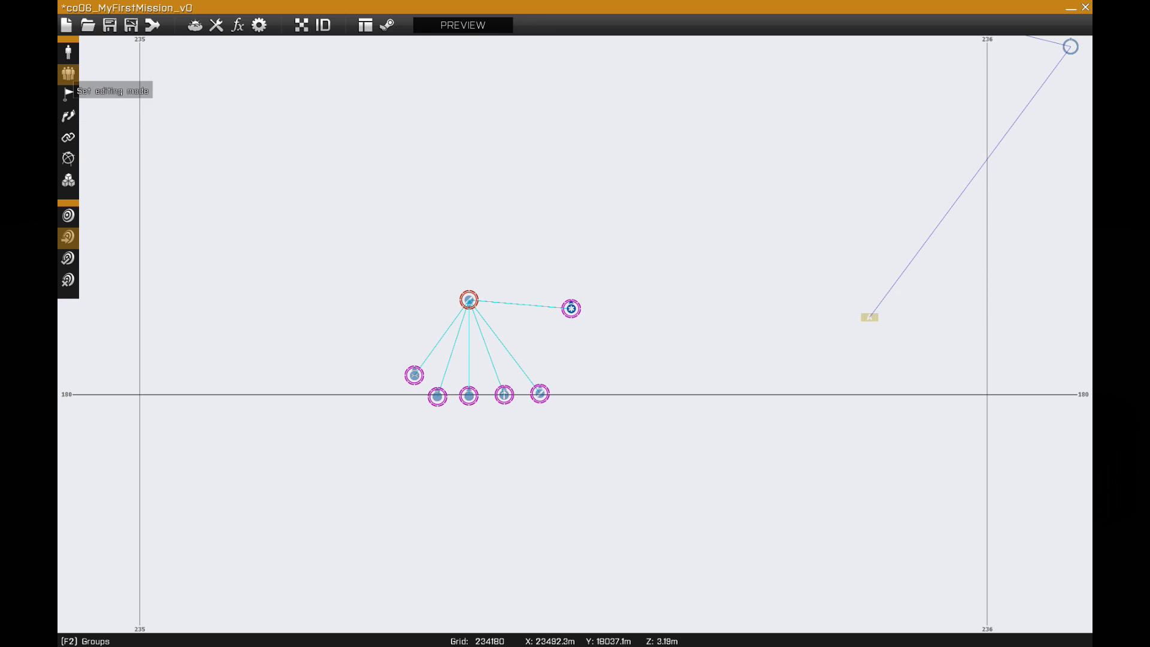
pyautogui.click(63, 52)
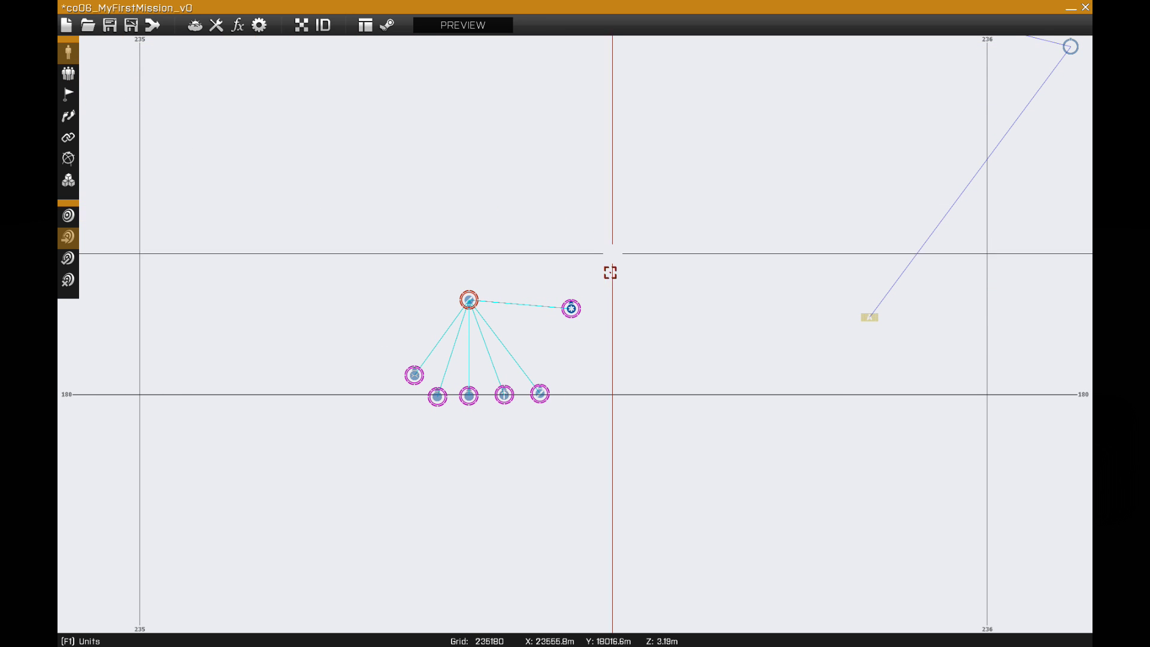
pyautogui.moveTo(571, 307); pyautogui.dragTo(561, 384)
pyautogui.scroll(3, 506, 377)
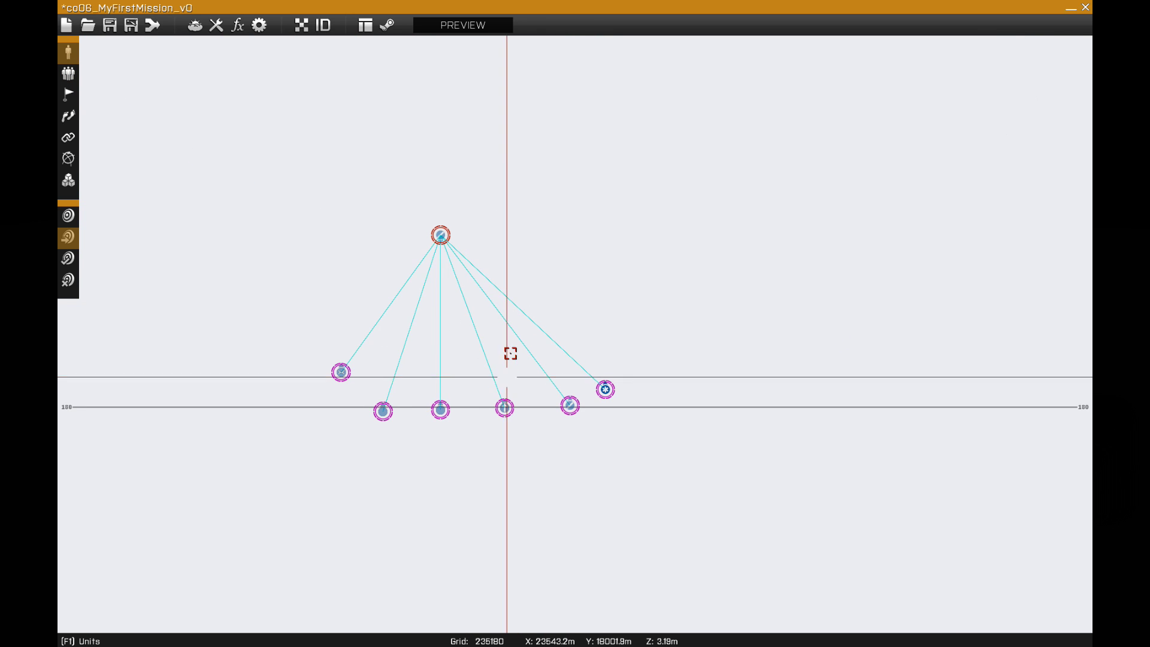
pyautogui.moveTo(434, 233); pyautogui.dragTo(459, 322)
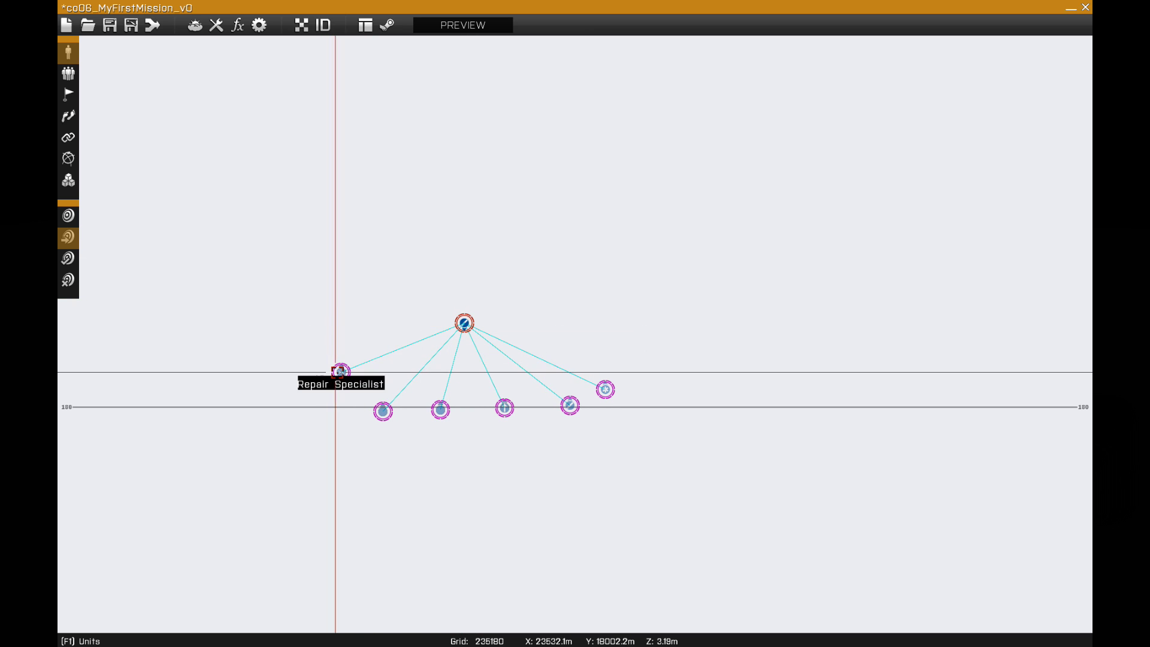
pyautogui.moveTo(334, 372); pyautogui.dragTo(348, 395)
pyautogui.scroll(-5, 365, 333)
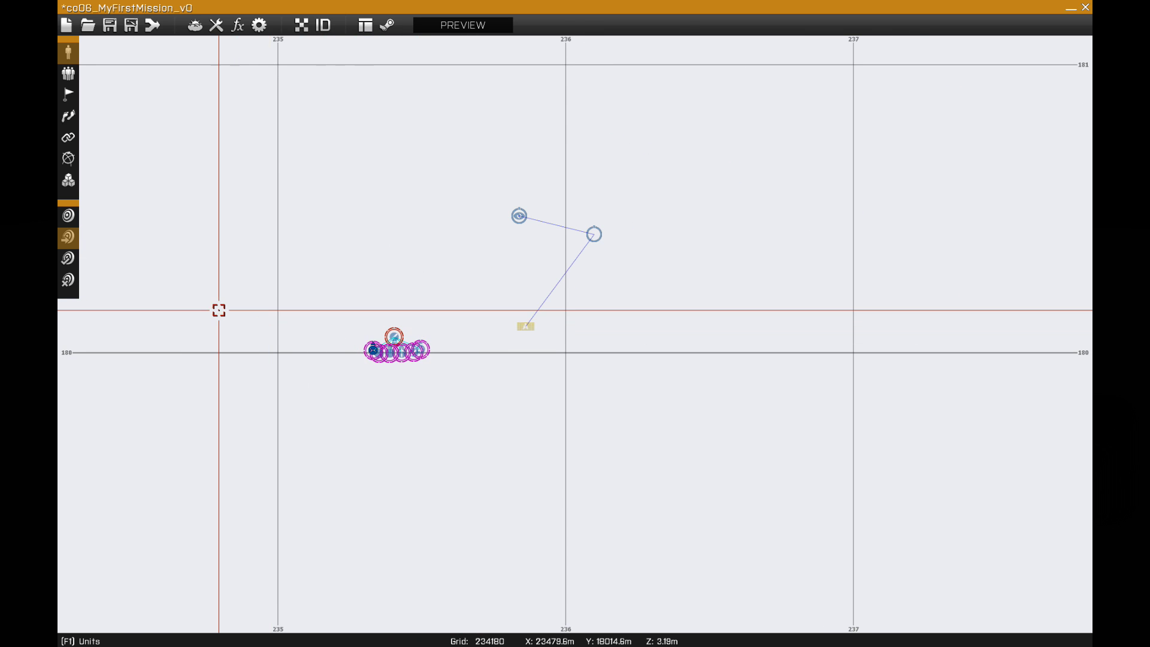
pyautogui.scroll(-2, 220, 309)
pyautogui.scroll(-3, 220, 309)
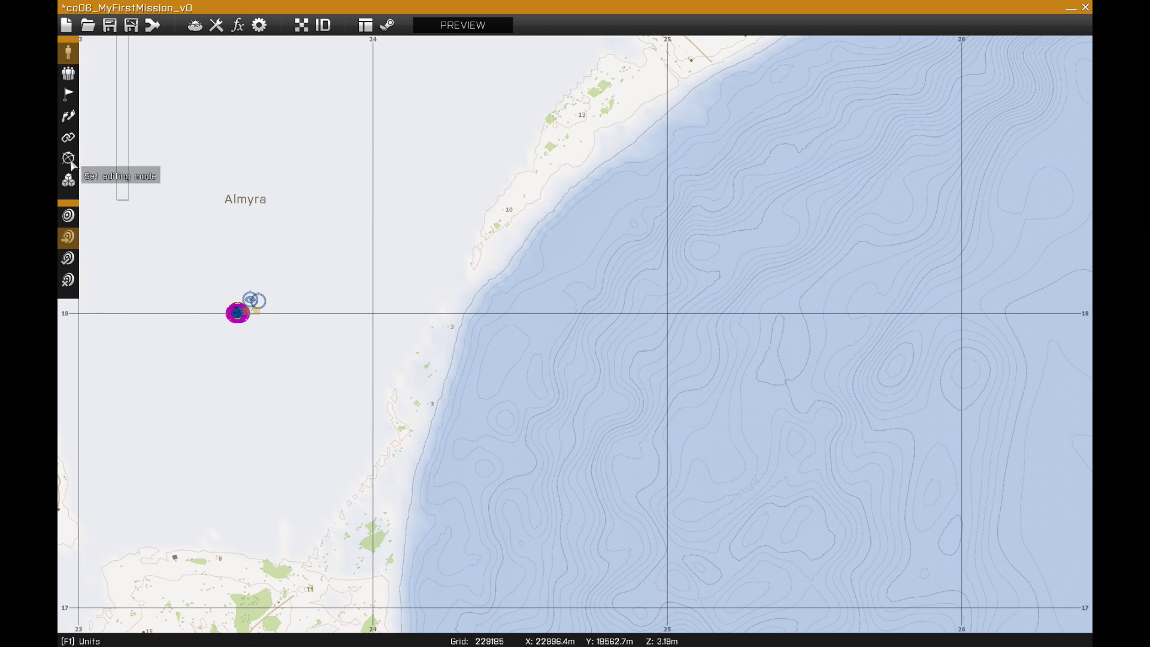
pyautogui.click(70, 160)
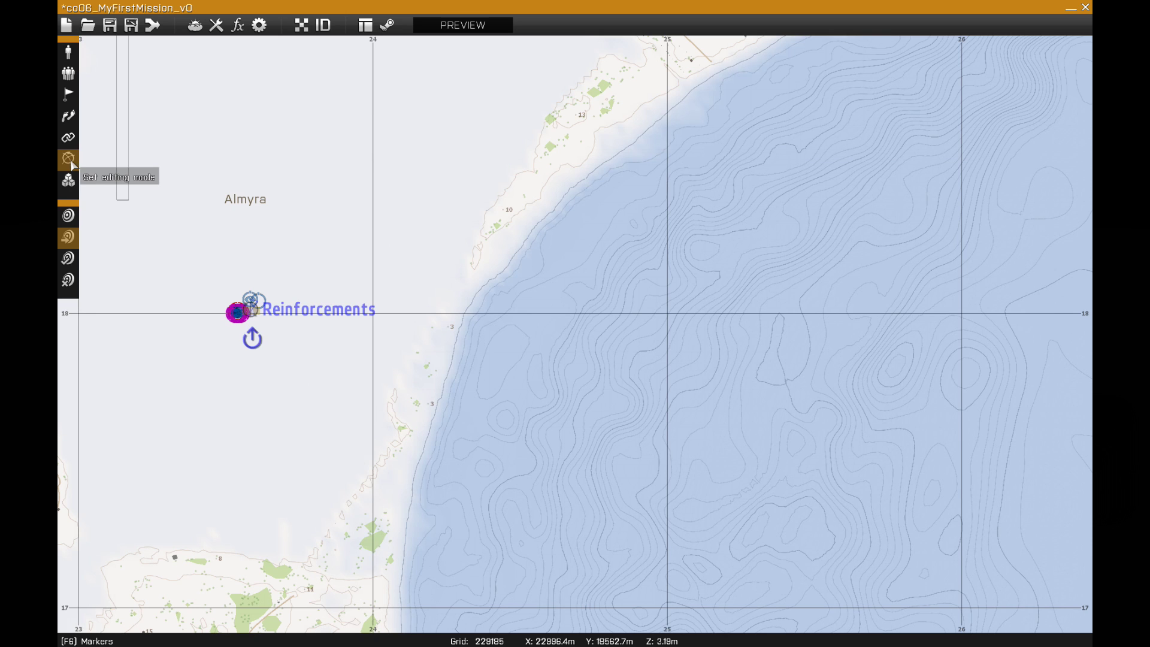
# - Move the MARKERNAME start marker closer to the squad, leaving its settings unchanged
pyautogui.scroll(5, 154, 354)
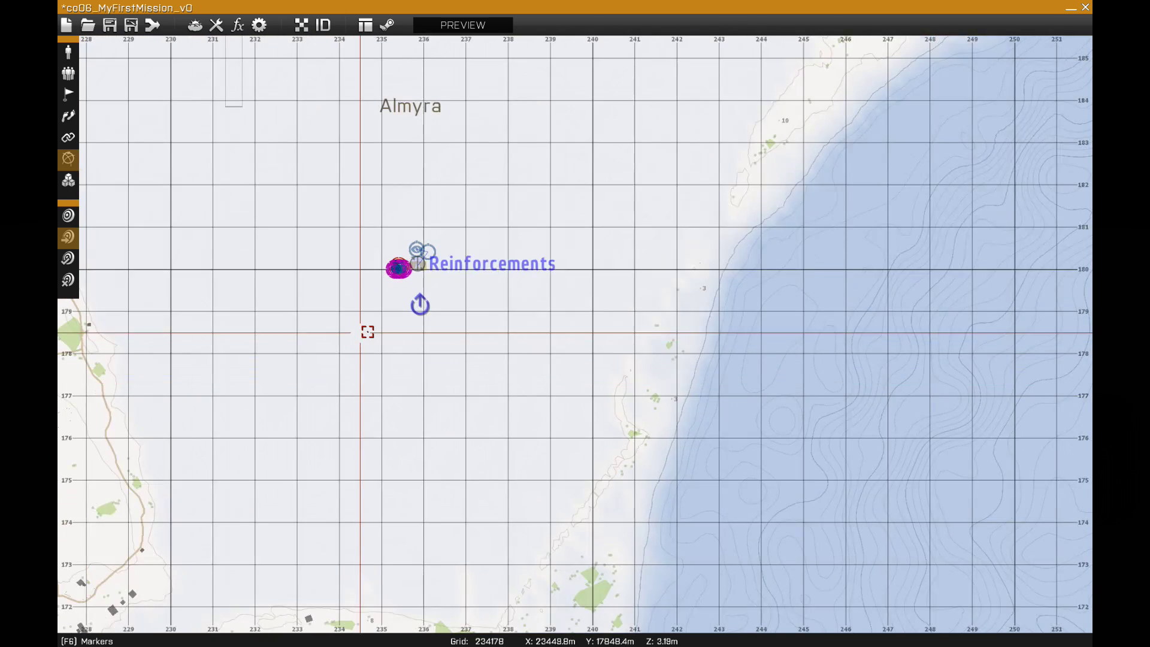
pyautogui.scroll(5, 367, 332)
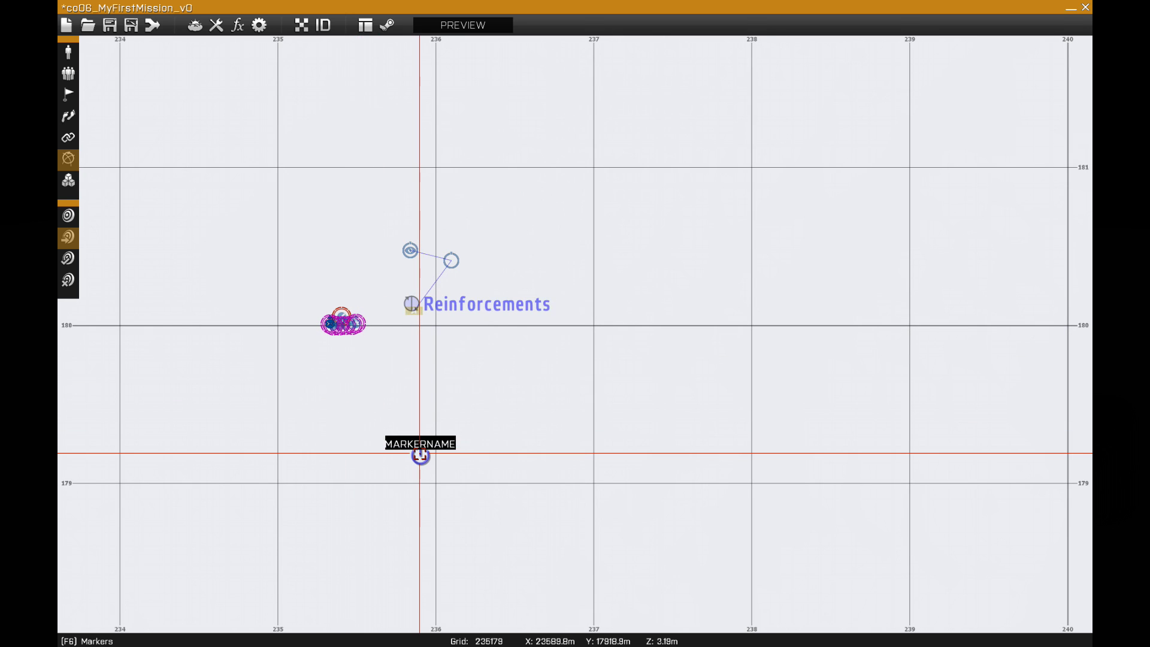
pyautogui.moveTo(419, 454); pyautogui.dragTo(391, 379)
pyautogui.doubleClick(391, 379)
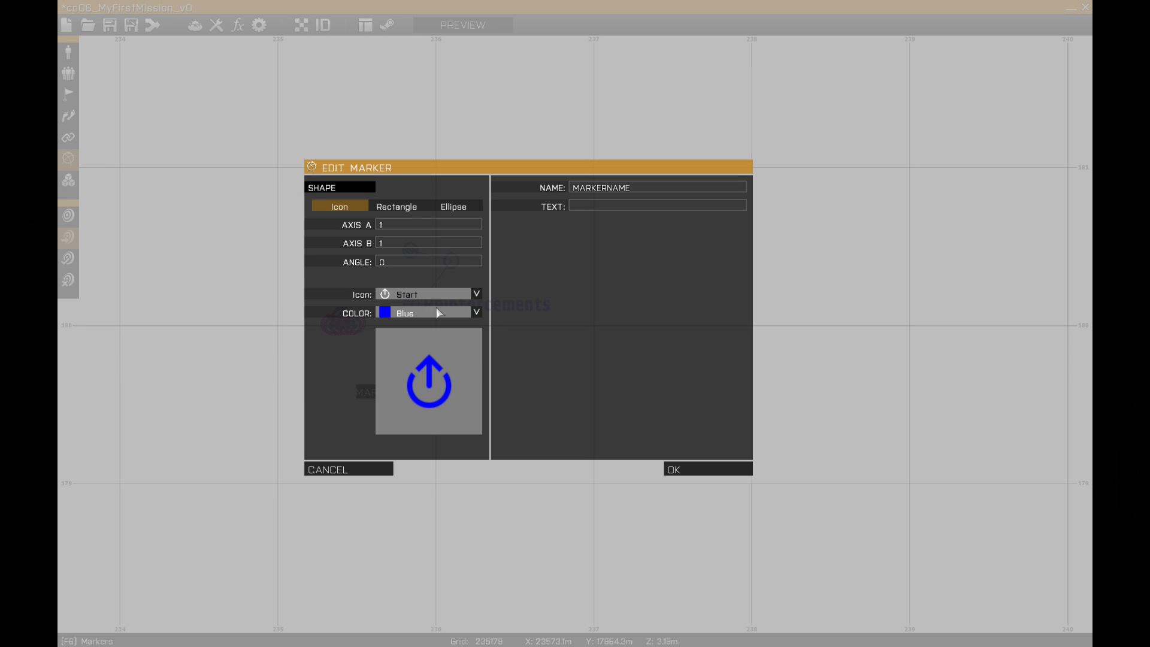
pyautogui.click(335, 470)
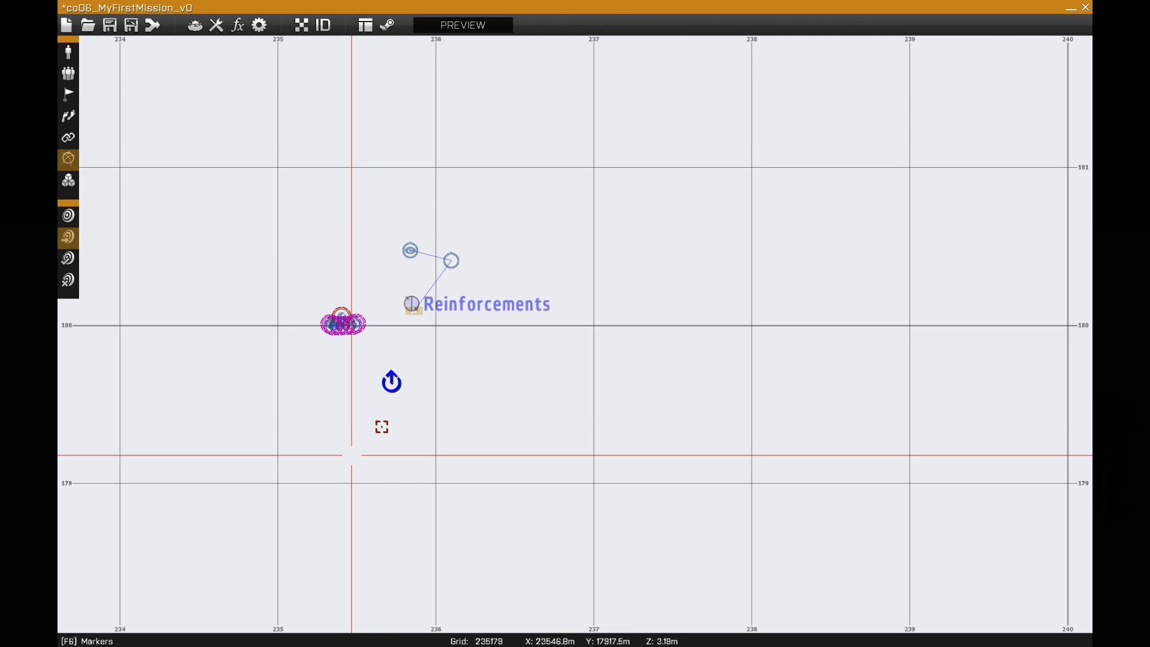
pyautogui.scroll(-2, 395, 395)
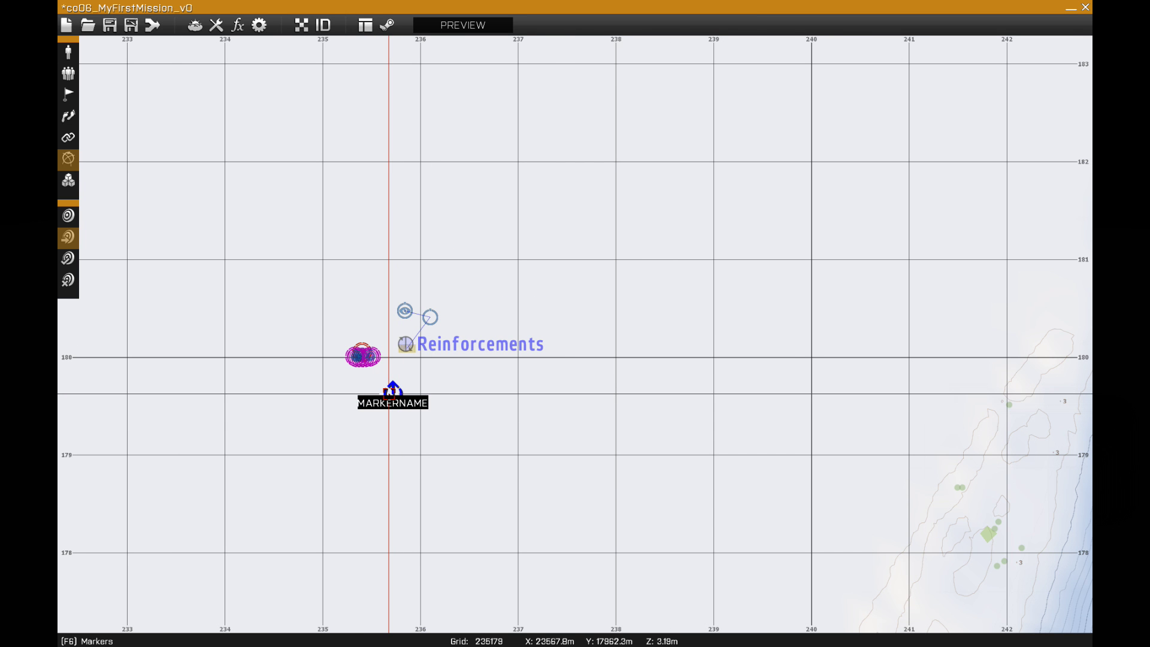
pyautogui.scroll(5, 406, 341)
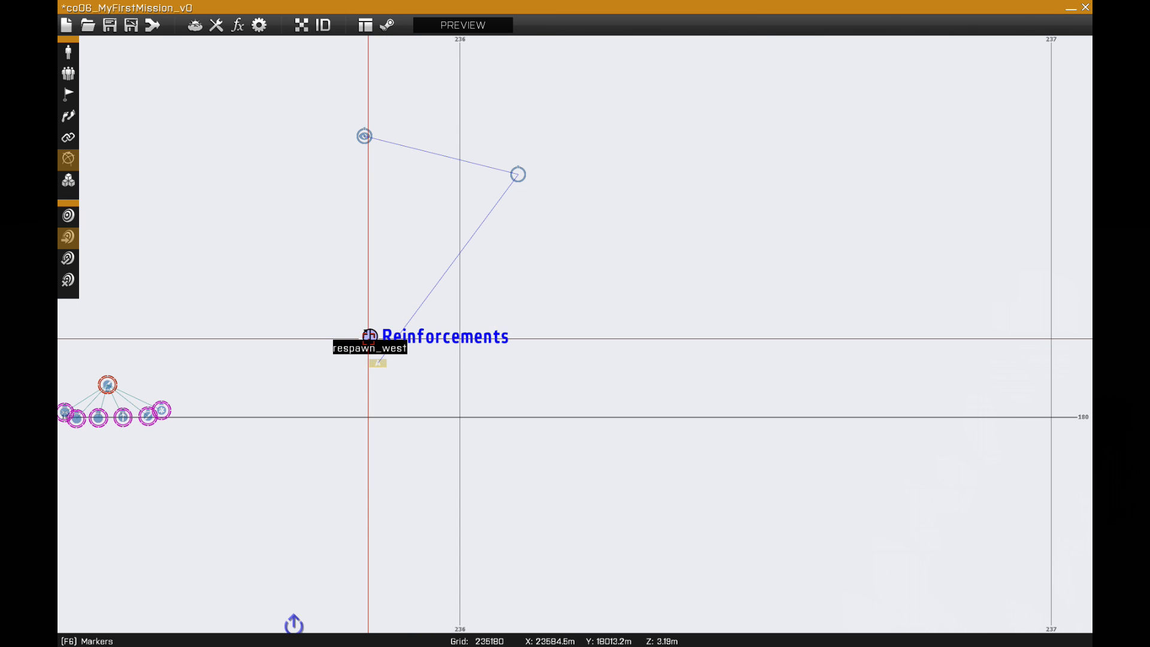
# - Change the respawn_west Reinforcements marker icon from Car Respawn to Infantry Respawn
pyautogui.doubleClick(370, 335)
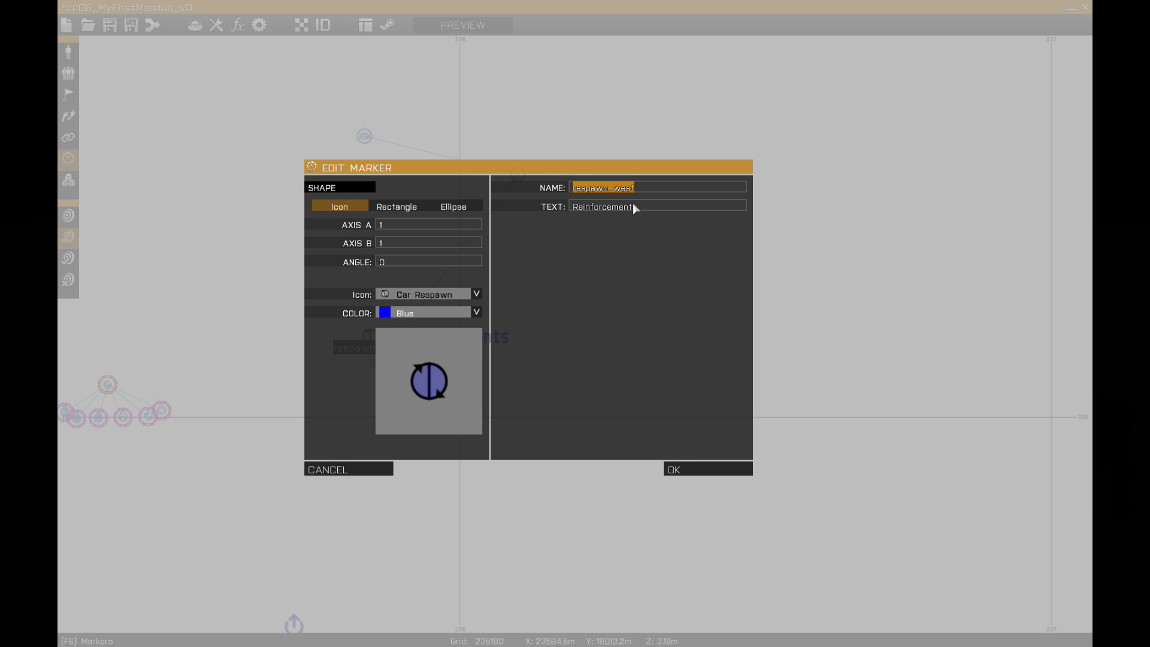
pyautogui.click(583, 207)
pyautogui.click(418, 294)
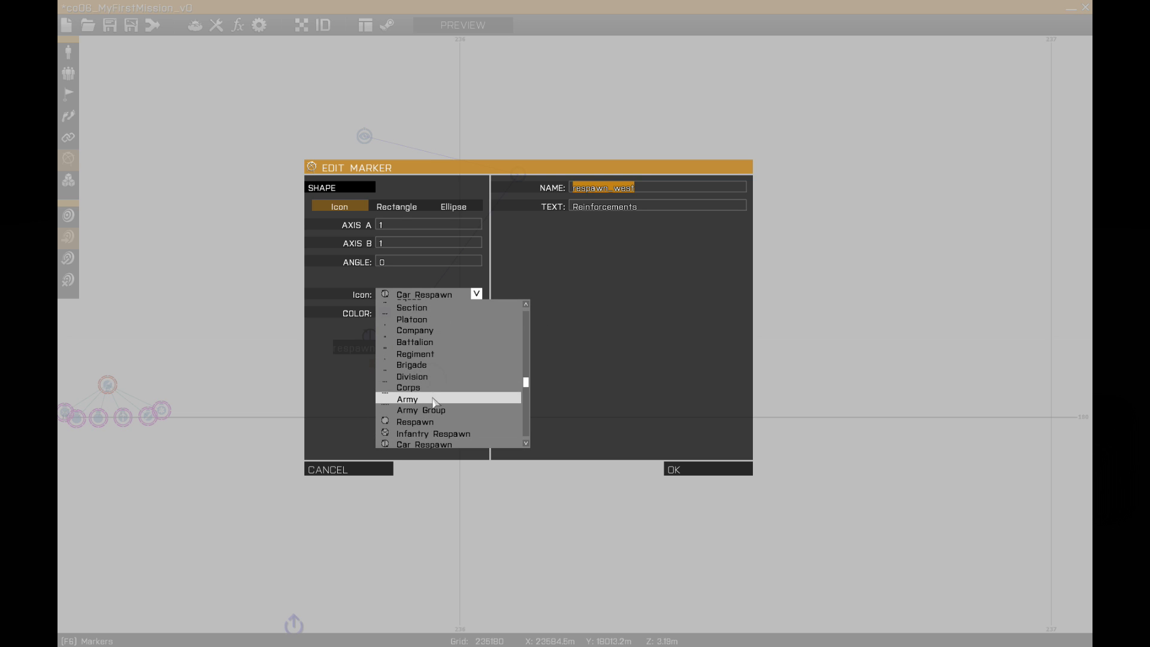
pyautogui.click(423, 434)
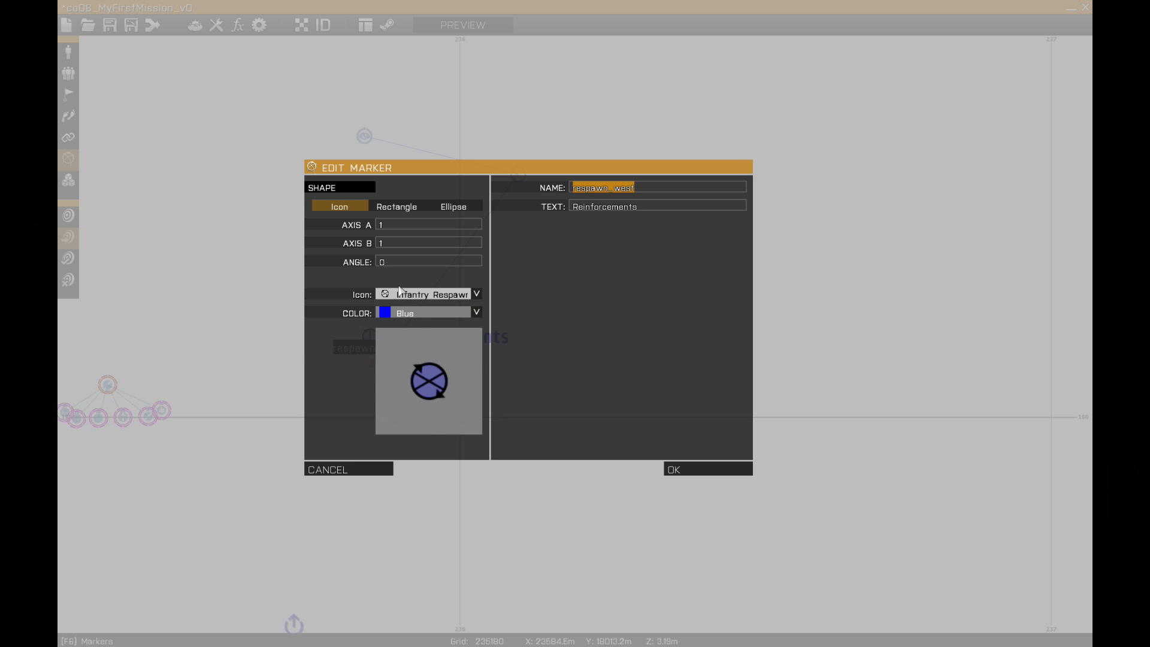
pyautogui.click(673, 469)
# - Move the Reinforcements group and its waypoints into the airbase compound, near its northern wall
pyautogui.scroll(-6, 569, 398)
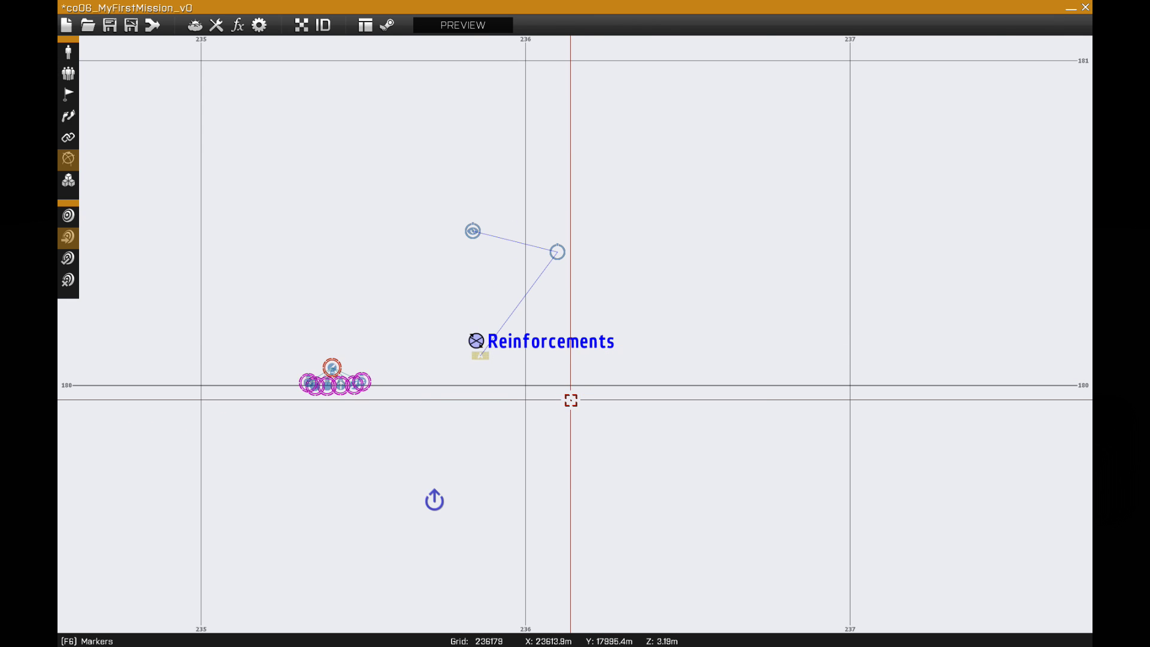
pyautogui.scroll(-3, 571, 400)
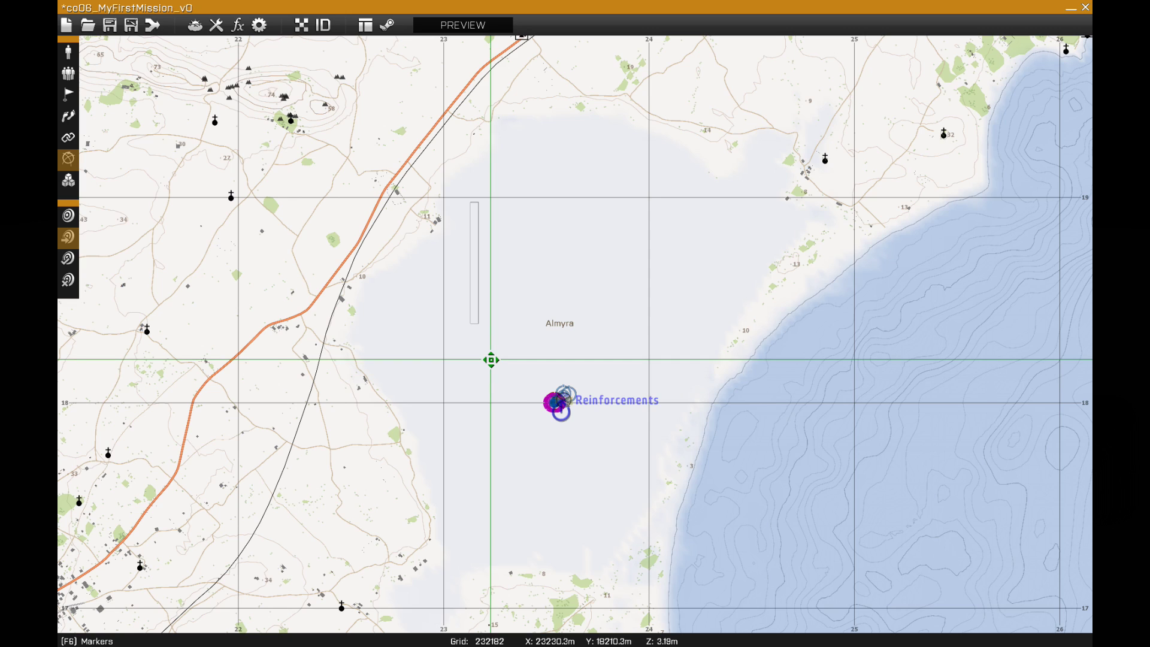
pyautogui.moveTo(491, 360); pyautogui.dragTo(667, 463)
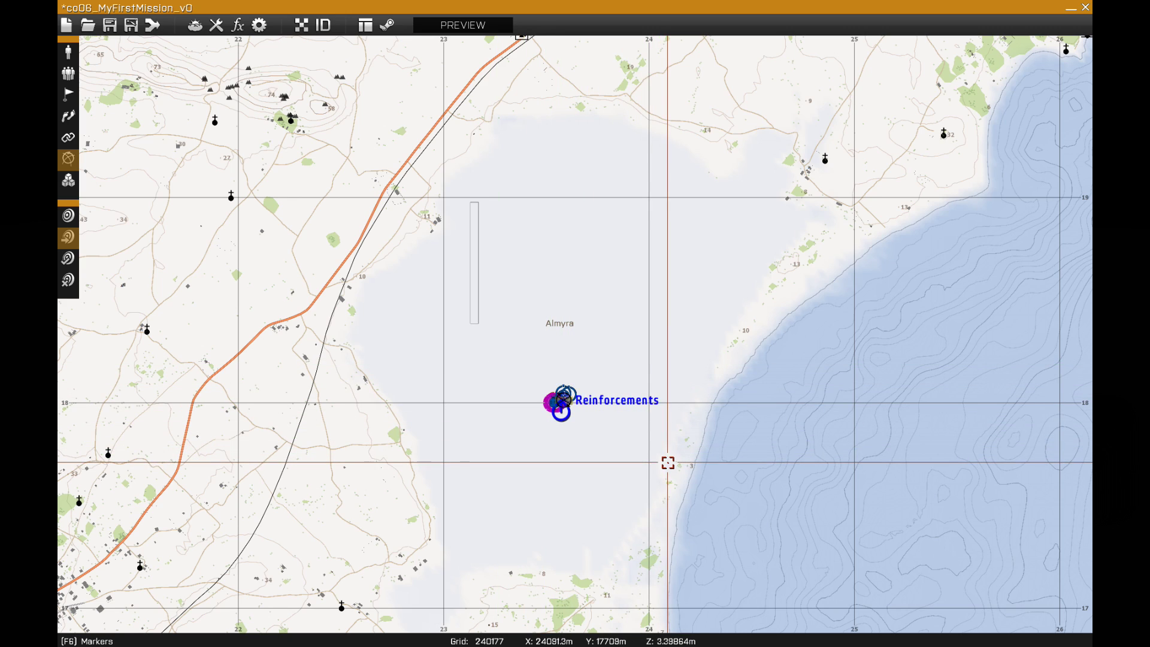
pyautogui.scroll(-8, 667, 462)
pyautogui.moveTo(554, 511); pyautogui.dragTo(663, 331, button='right')
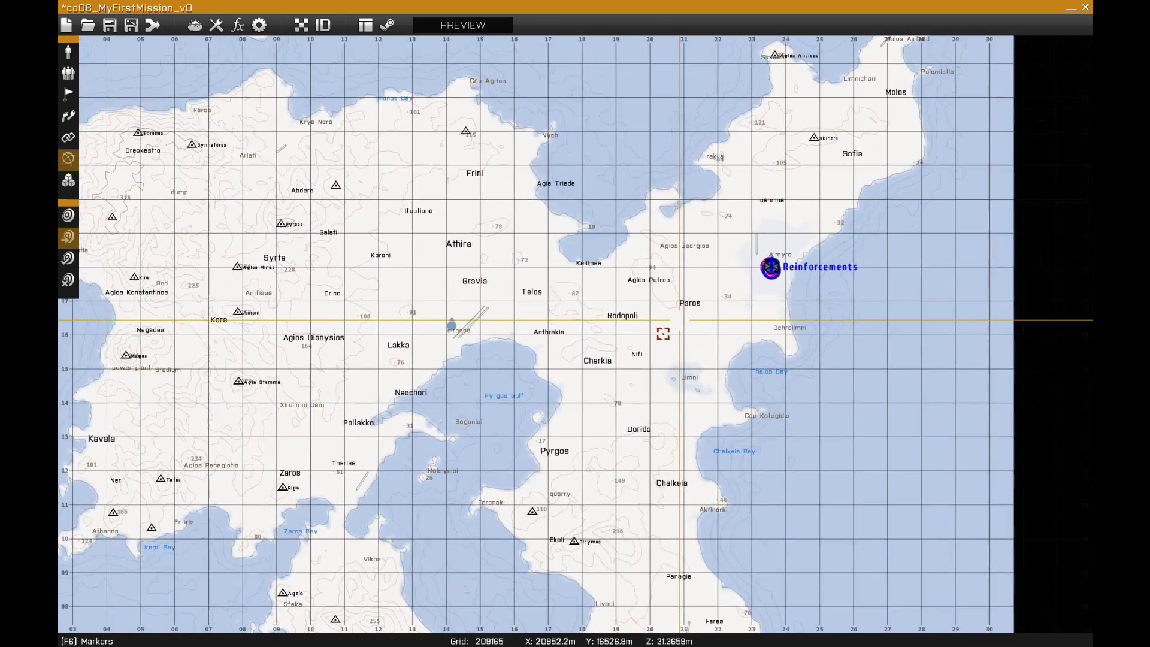
pyautogui.scroll(2, 660, 343)
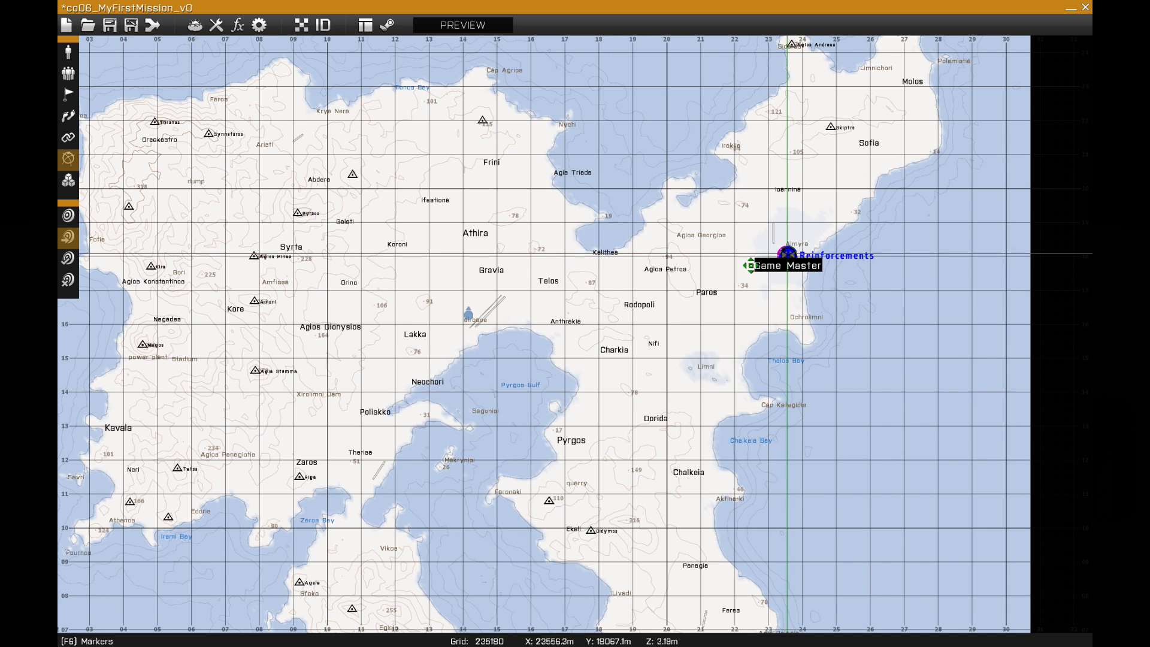
pyautogui.moveTo(787, 254); pyautogui.dragTo(464, 323)
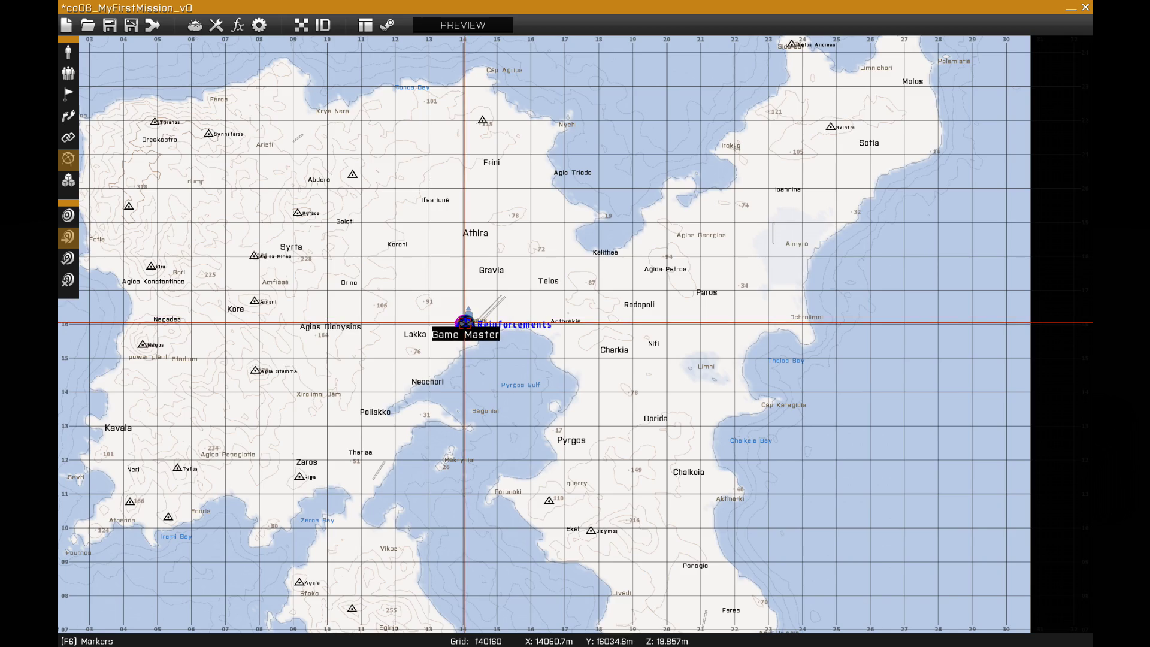
pyautogui.scroll(10, 464, 323)
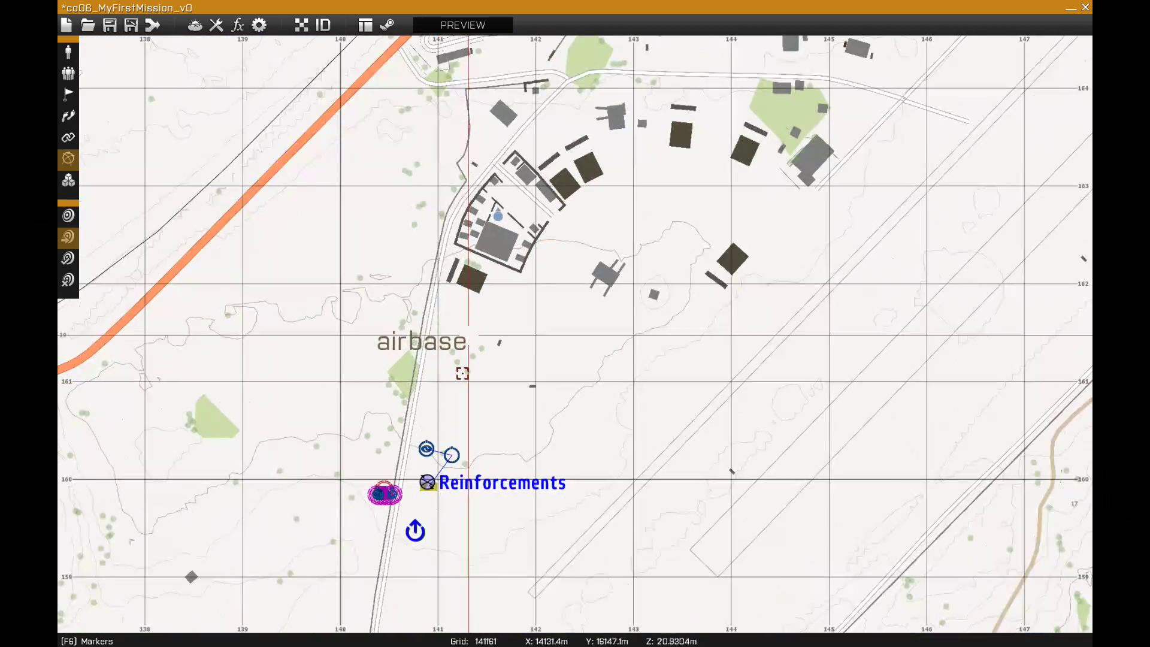
pyautogui.moveTo(385, 494); pyautogui.dragTo(510, 193)
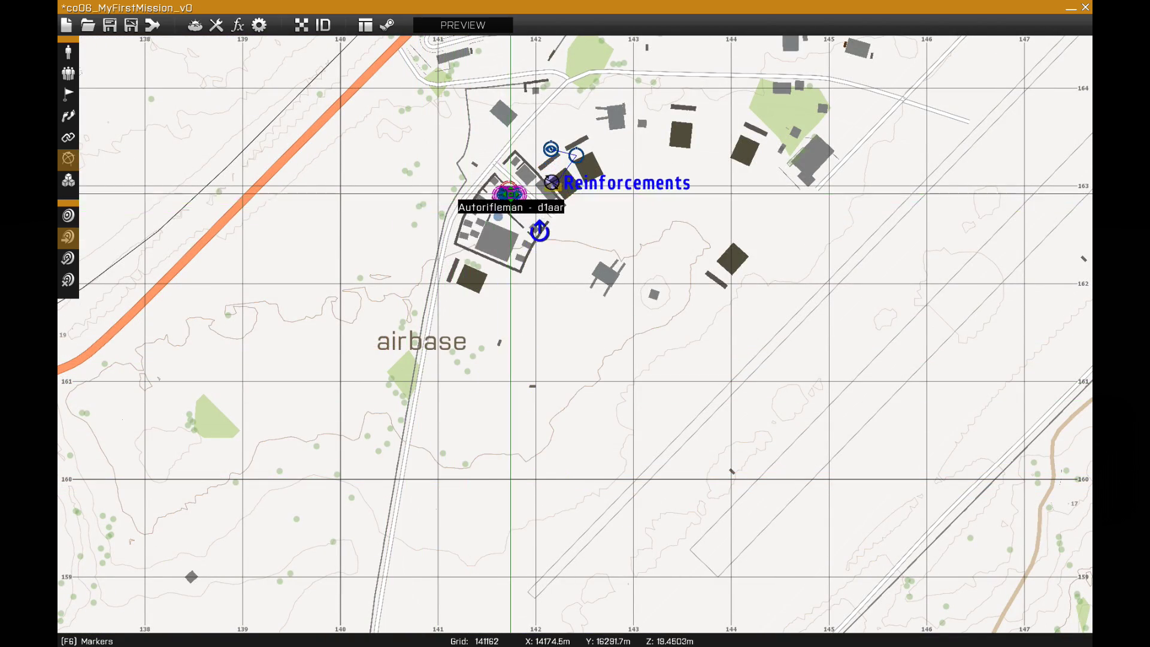
pyautogui.scroll(5, 511, 194)
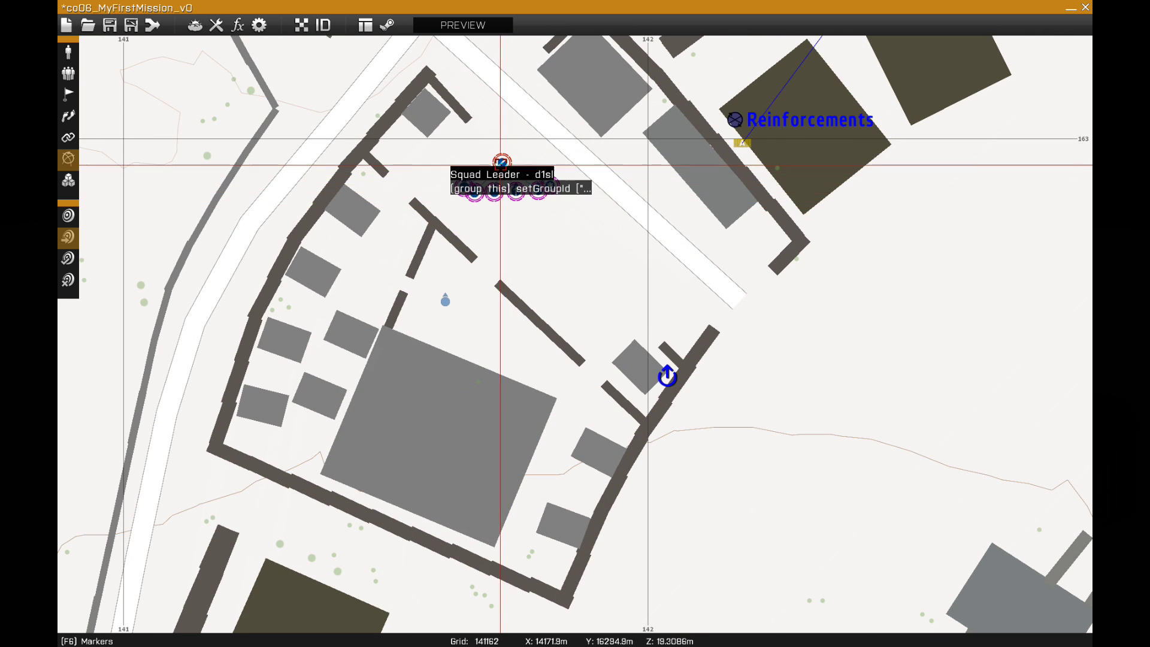
pyautogui.moveTo(500, 165); pyautogui.dragTo(478, 175)
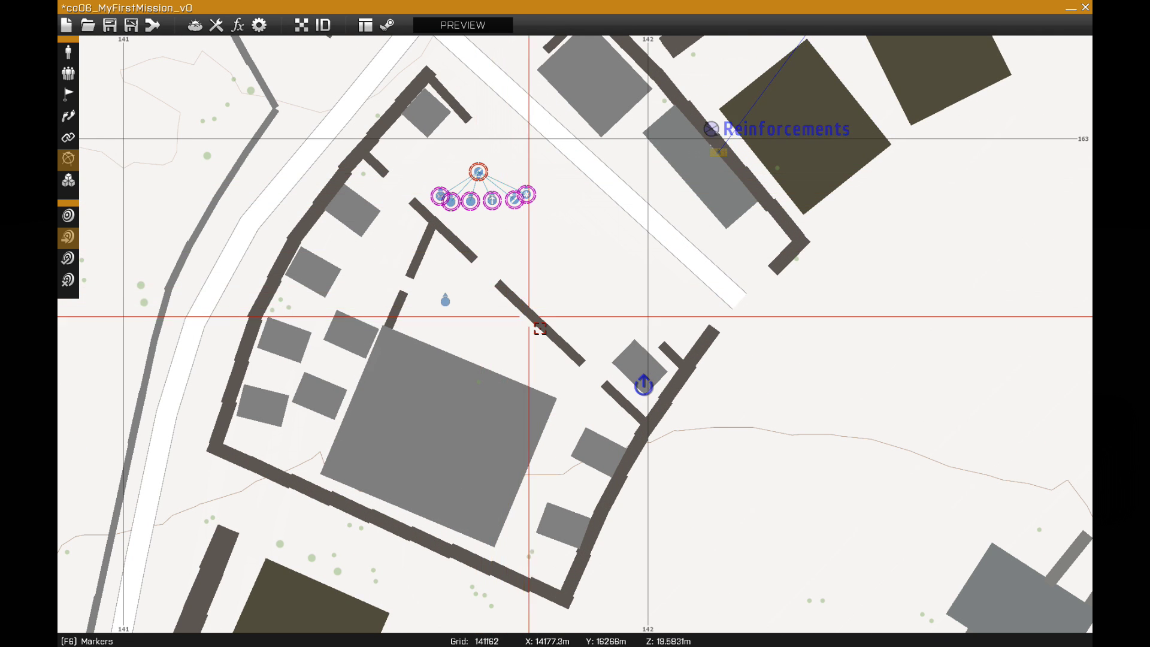
# - Drag the respawn_west marker from the right-hand building into the compound below the squad
pyautogui.scroll(-3, 539, 329)
pyautogui.scroll(1, 636, 225)
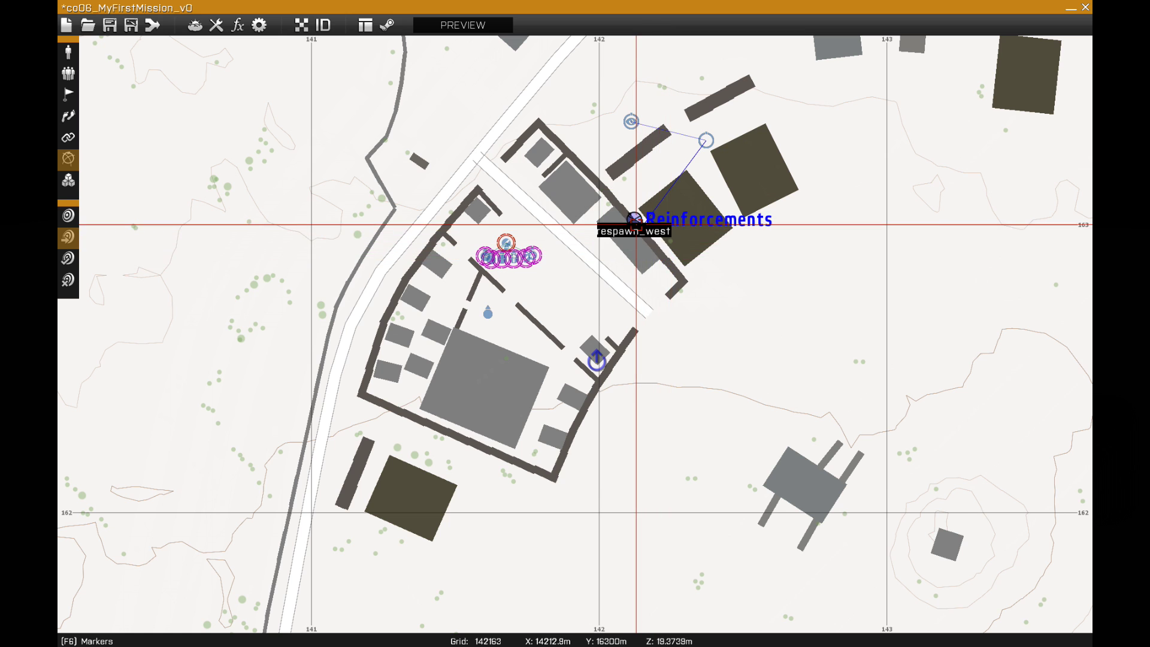
pyautogui.moveTo(636, 225)
pyautogui.mouseDown()
pyautogui.moveTo(503, 344)
pyautogui.moveTo(507, 330)
pyautogui.mouseUp()
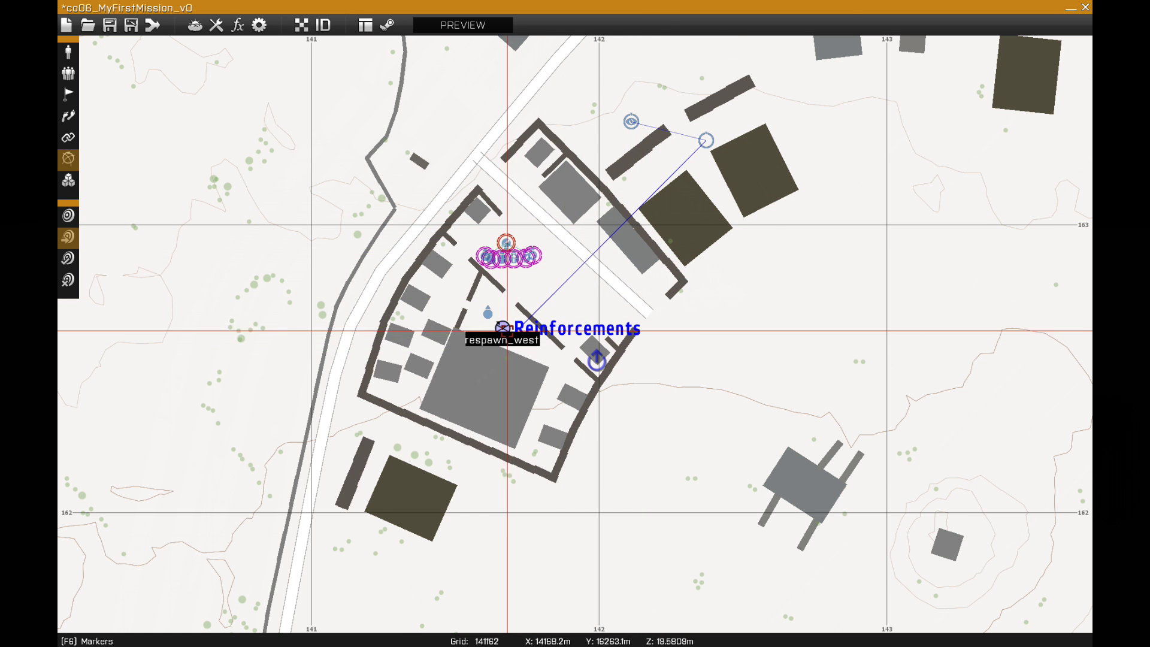
pyautogui.scroll(3, 507, 329)
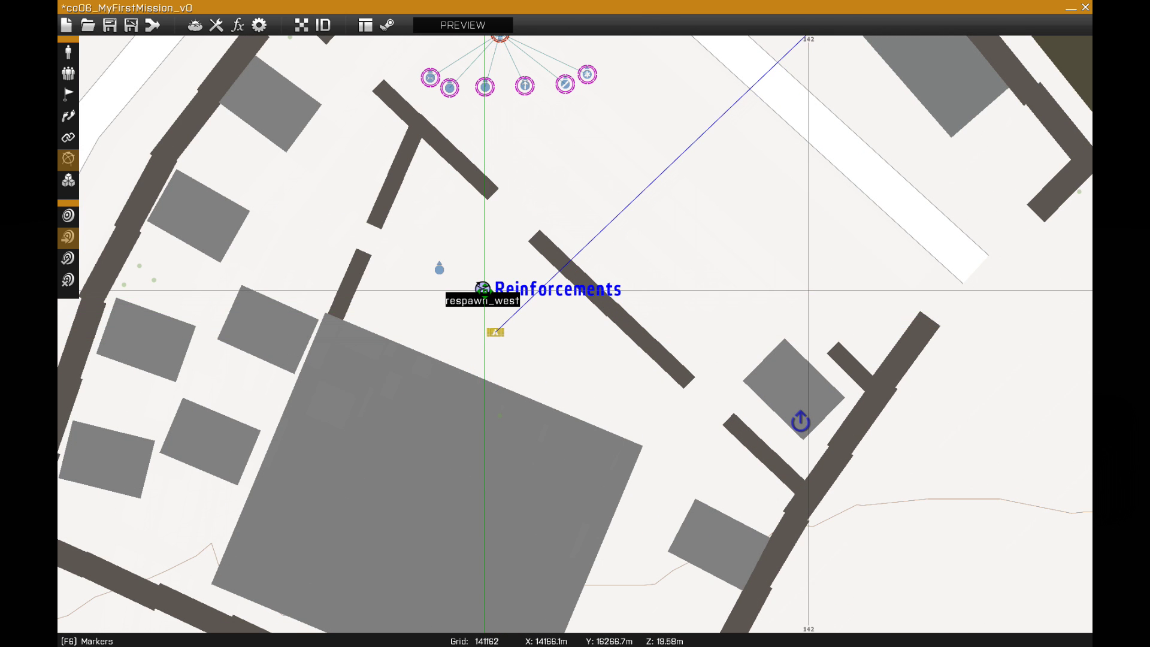
pyautogui.scroll(-1, 484, 291)
pyautogui.click(629, 393)
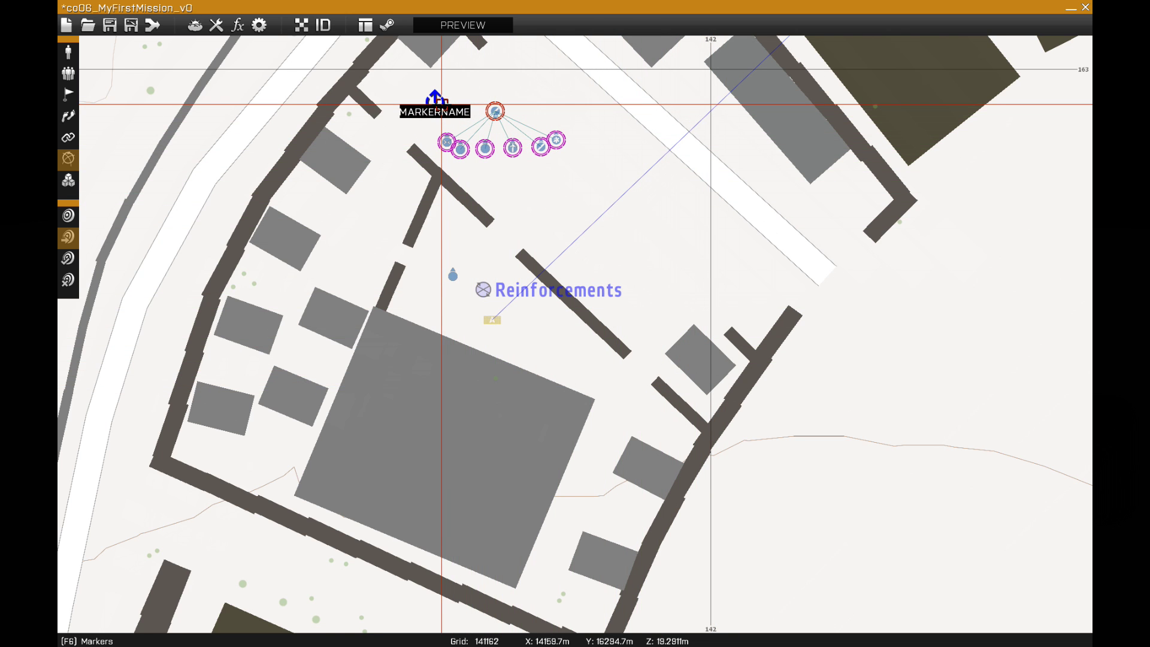
pyautogui.scroll(-1, 441, 104)
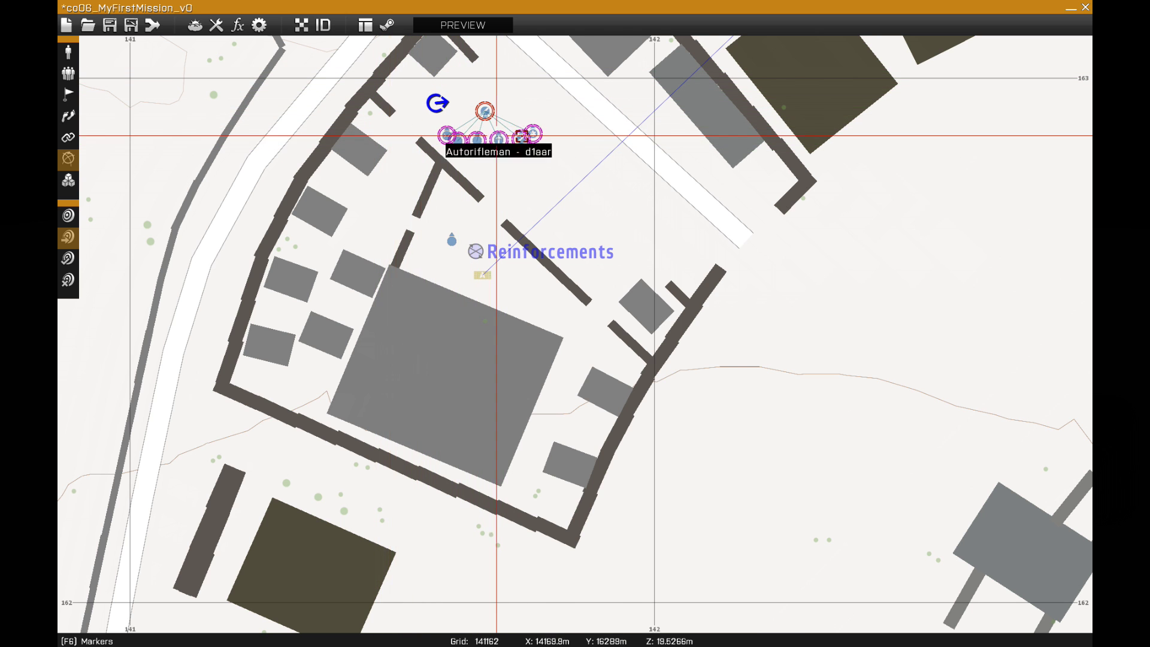
pyautogui.scroll(3, 495, 136)
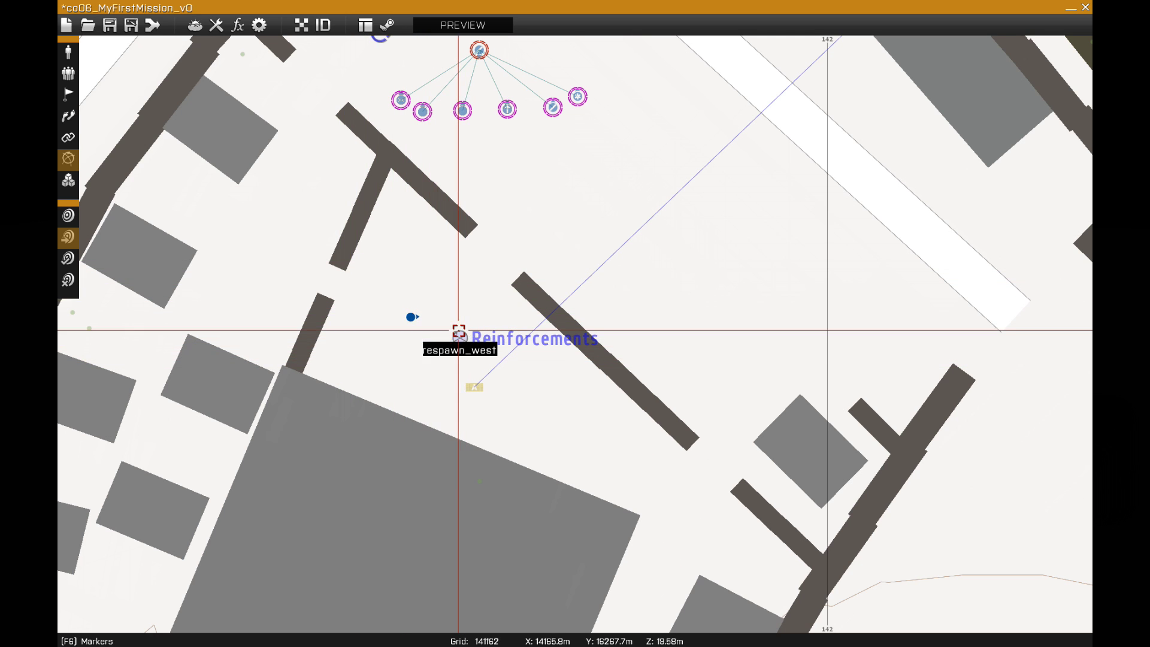
# - Set rifleman testguy's Control option to Playable
pyautogui.doubleClick(411, 317)
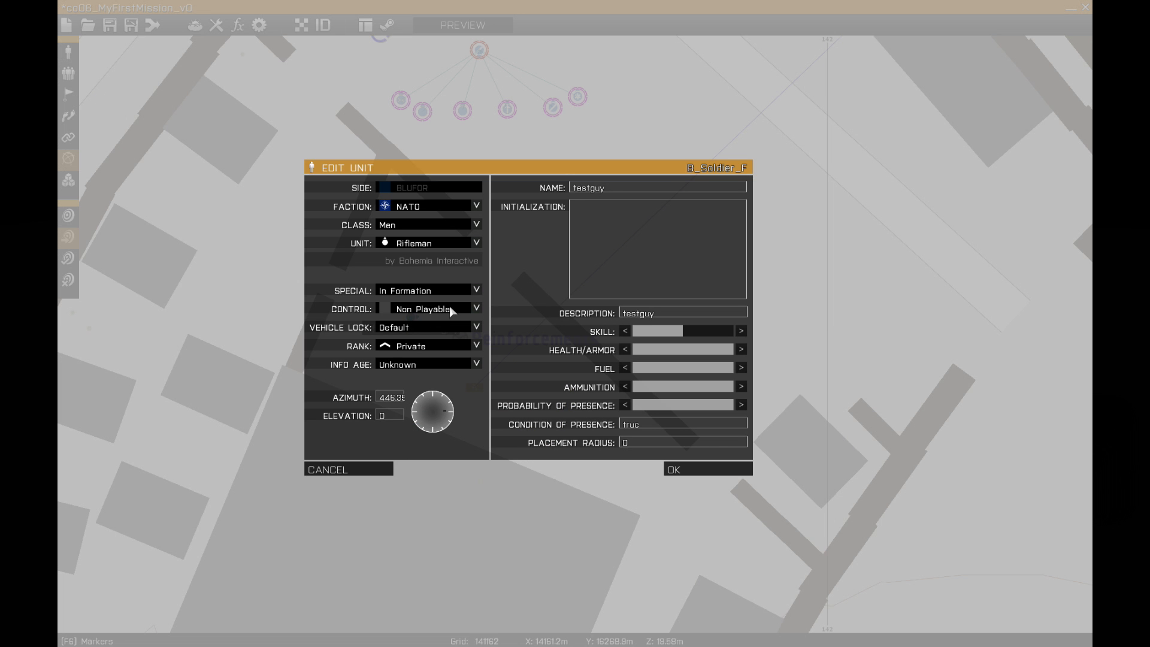
pyautogui.click(348, 469)
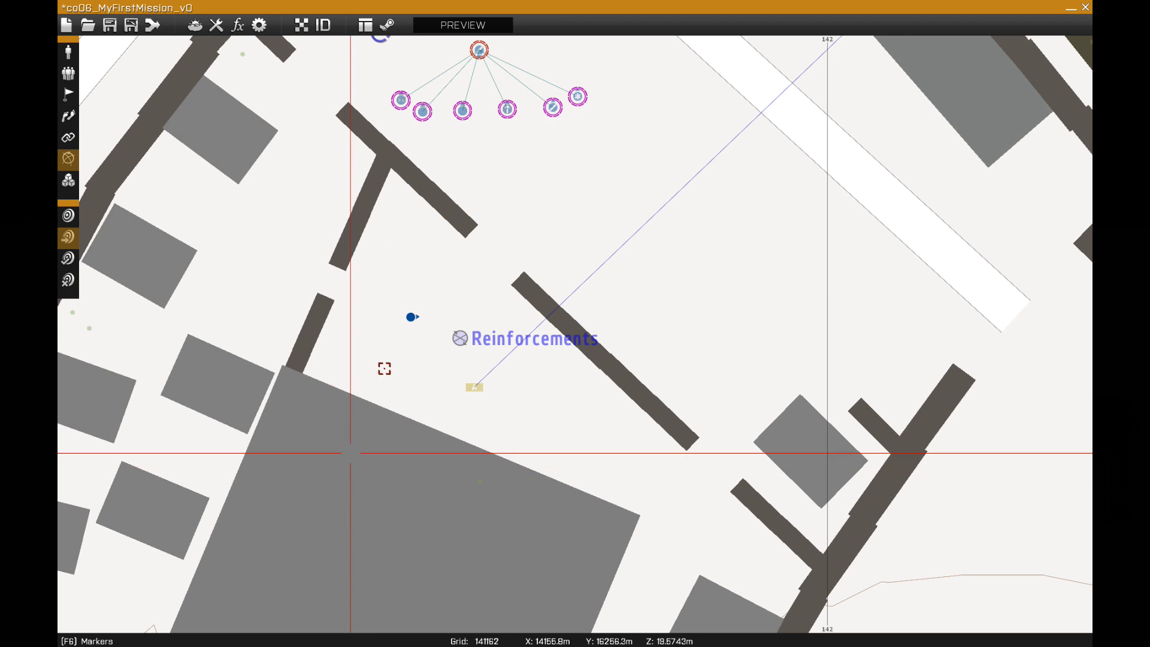
pyautogui.doubleClick(411, 317)
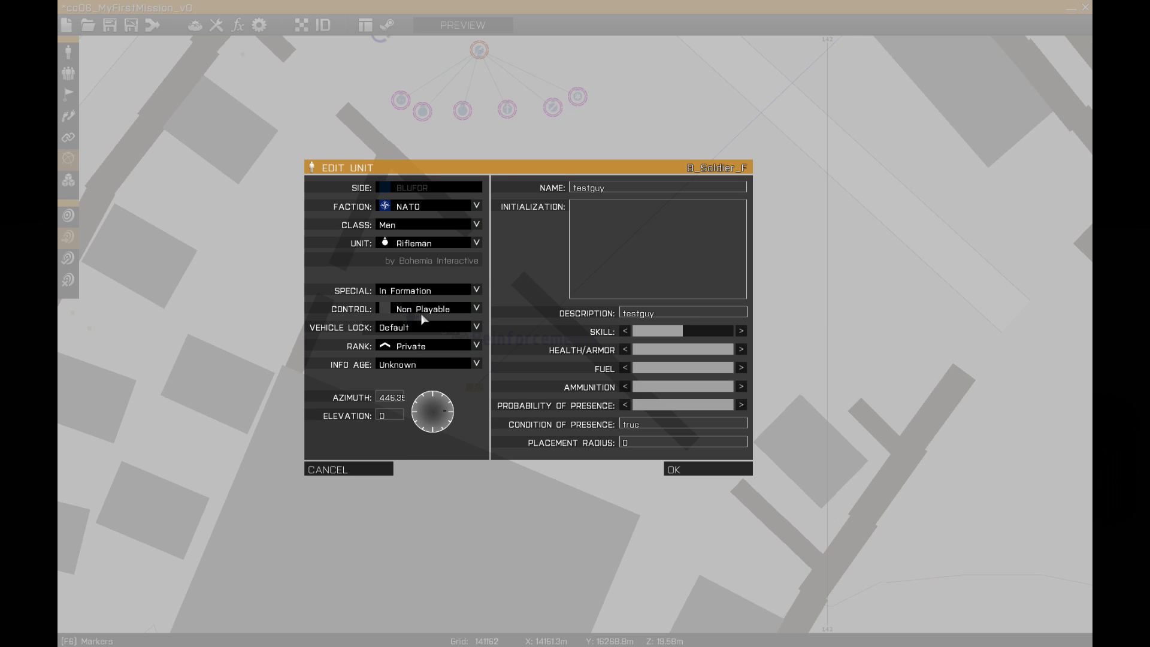
pyautogui.click(422, 311)
pyautogui.click(414, 343)
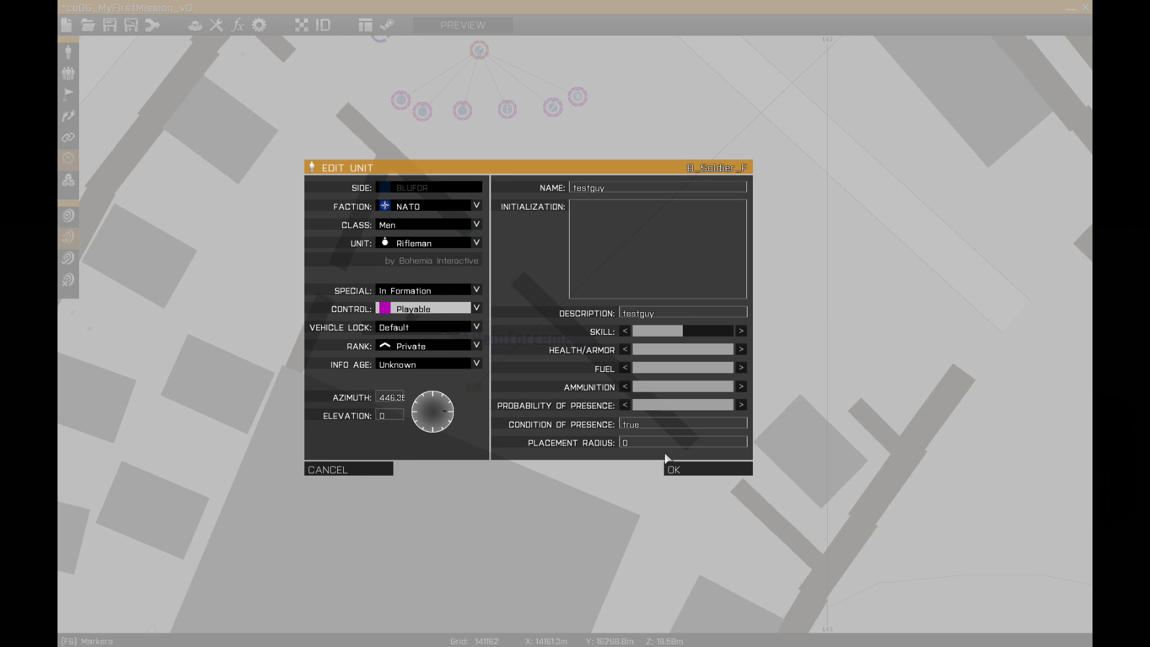
pyautogui.click(670, 469)
# - Place testguy beside the squad in the compound and save the mission
pyautogui.moveTo(417, 318); pyautogui.dragTo(274, 315)
pyautogui.scroll(-3, 447, 288)
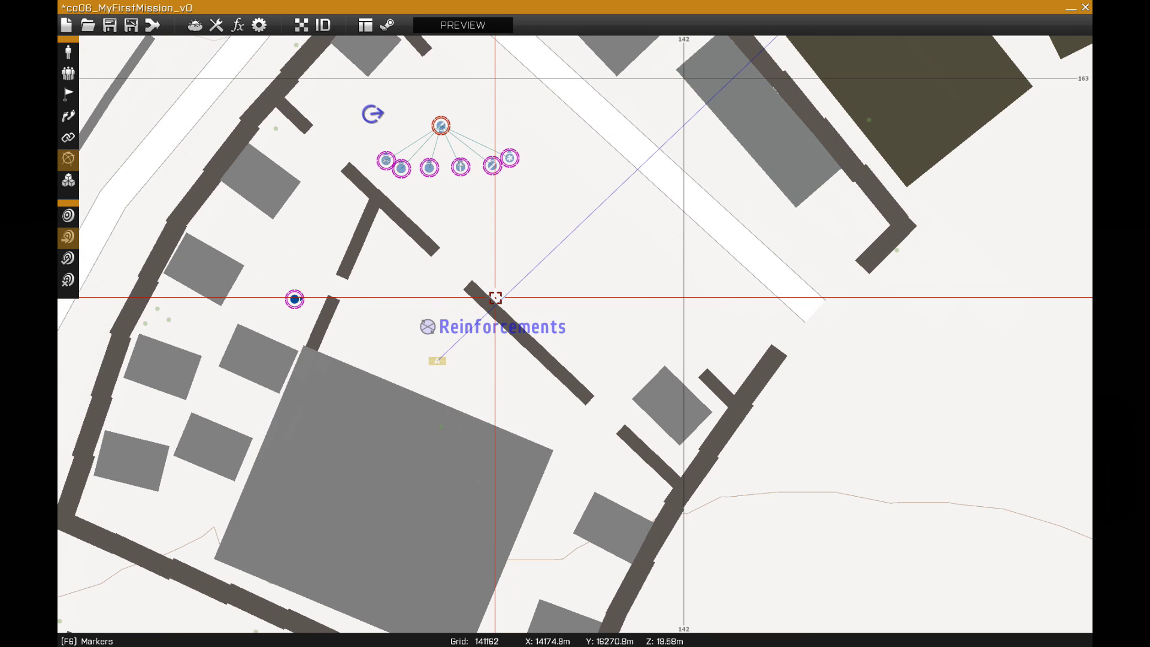
pyautogui.scroll(-3, 496, 297)
pyautogui.doubleClick(499, 309)
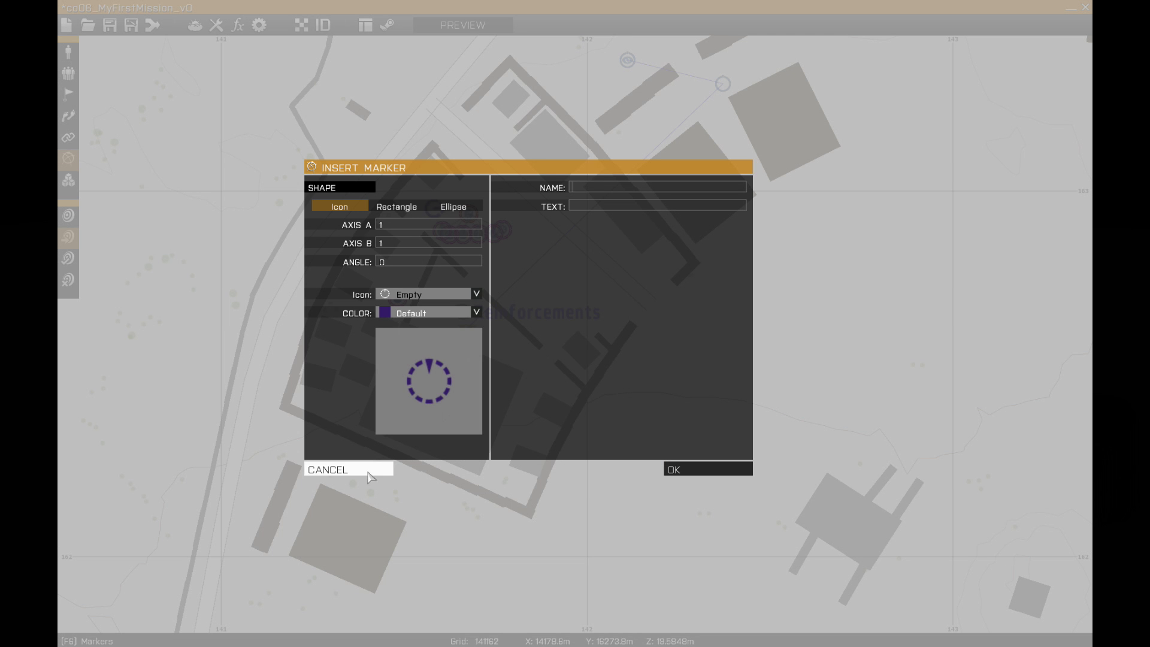
pyautogui.click(348, 469)
pyautogui.scroll(-2, 623, 335)
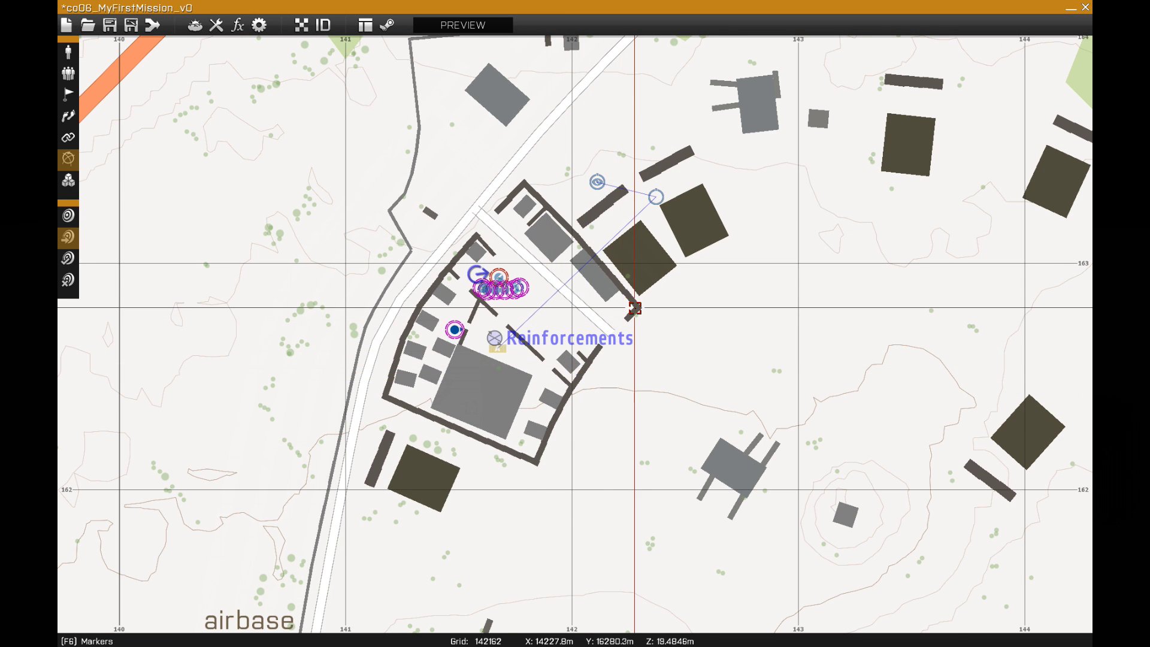
pyautogui.click(110, 24)
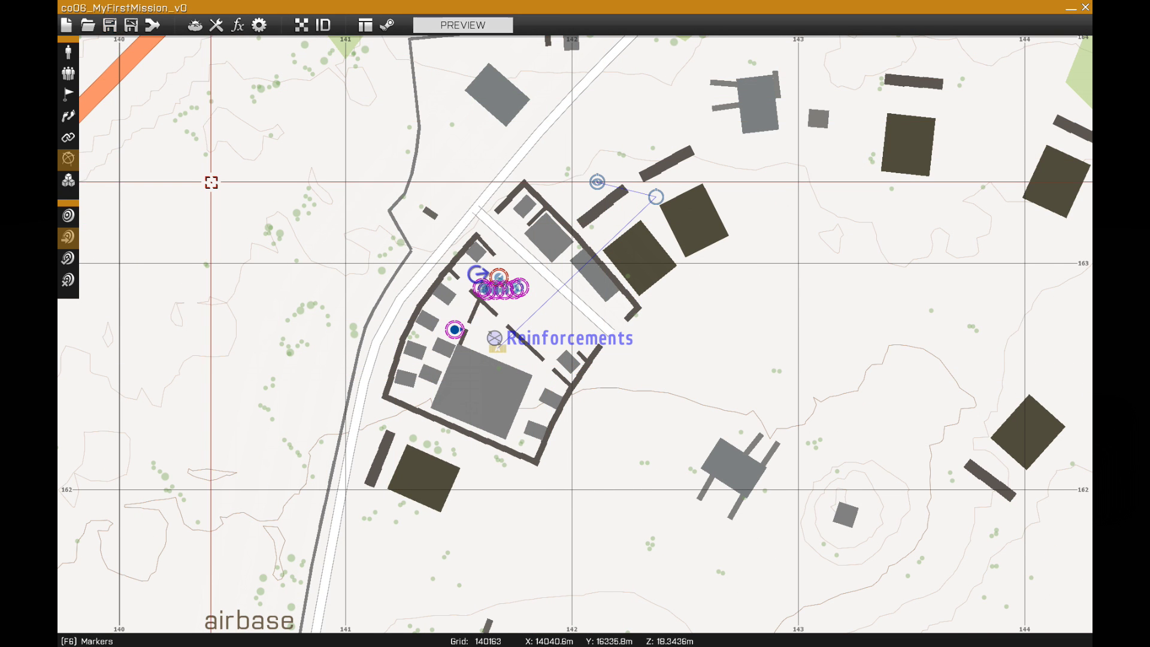
pyautogui.scroll(2, 691, 306)
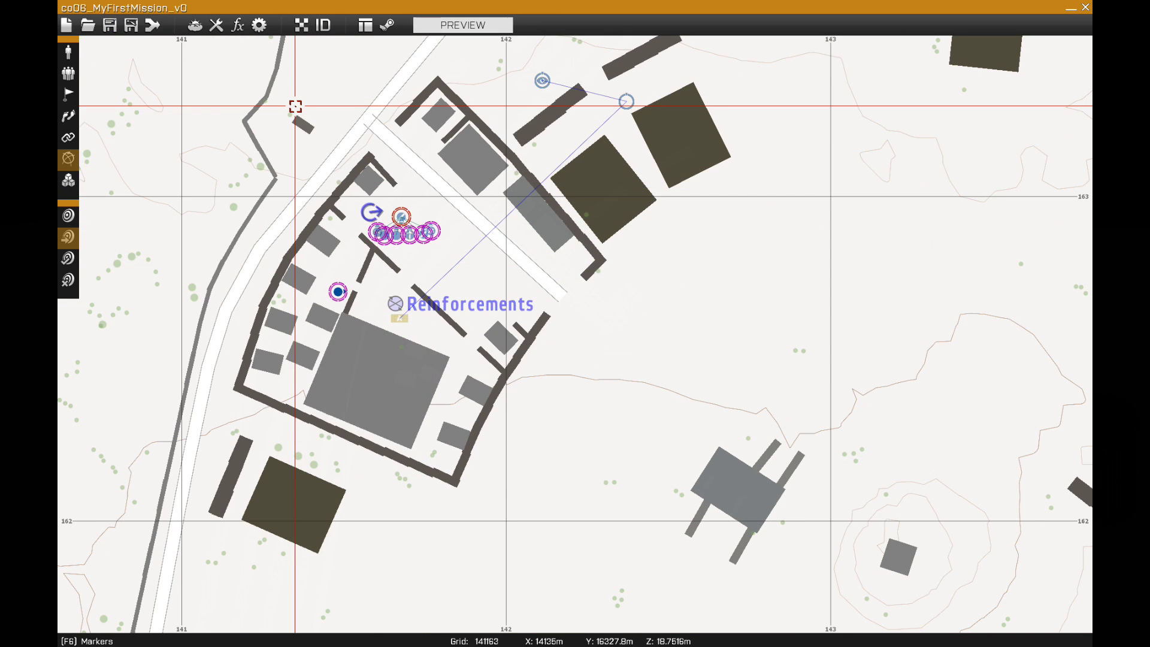
# - Start the multiplayer preview, trying several slots before taking the Dagger-1-Alpha Auto Rifleman role
pyautogui.click(458, 30)
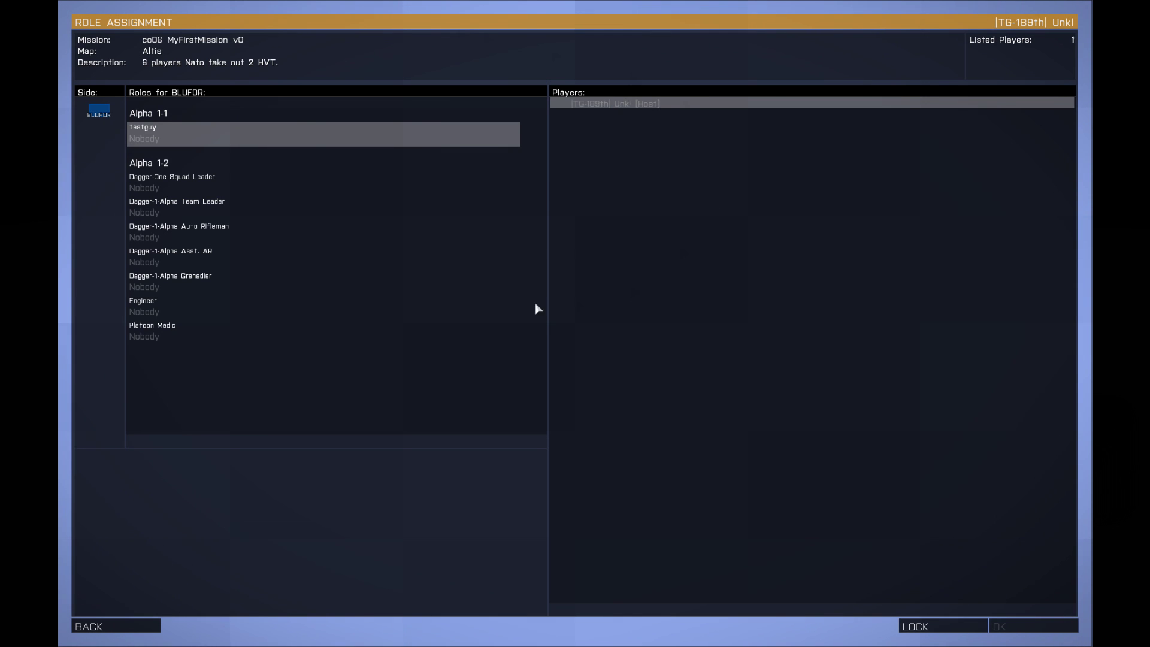
pyautogui.click(170, 188)
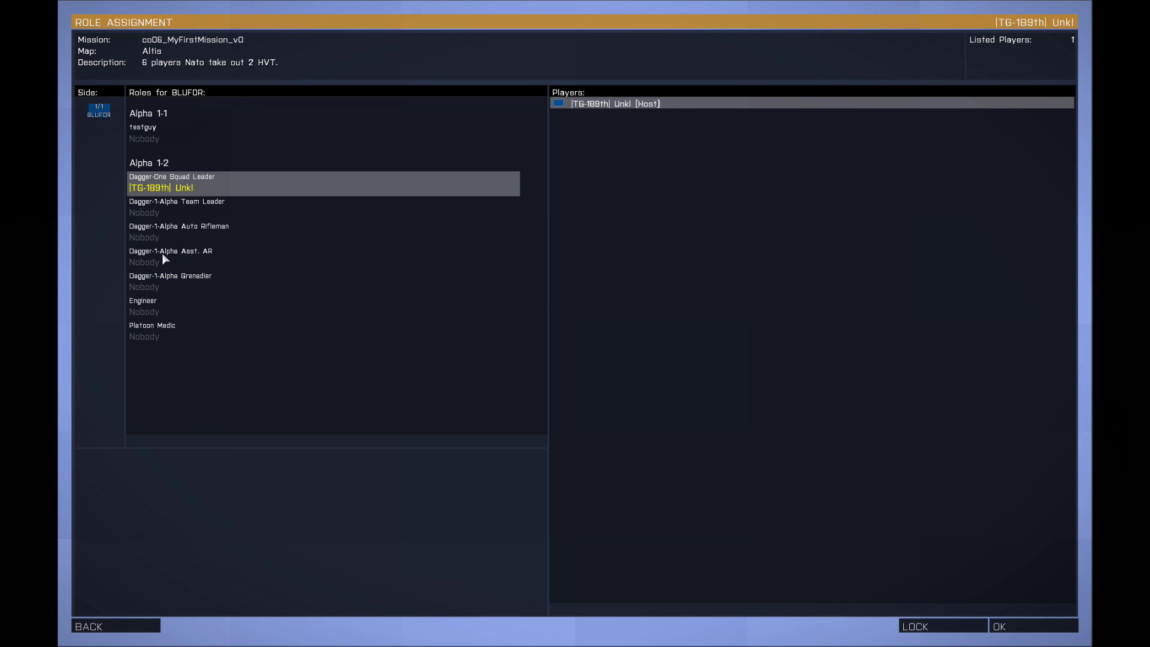
pyautogui.click(165, 261)
pyautogui.click(148, 138)
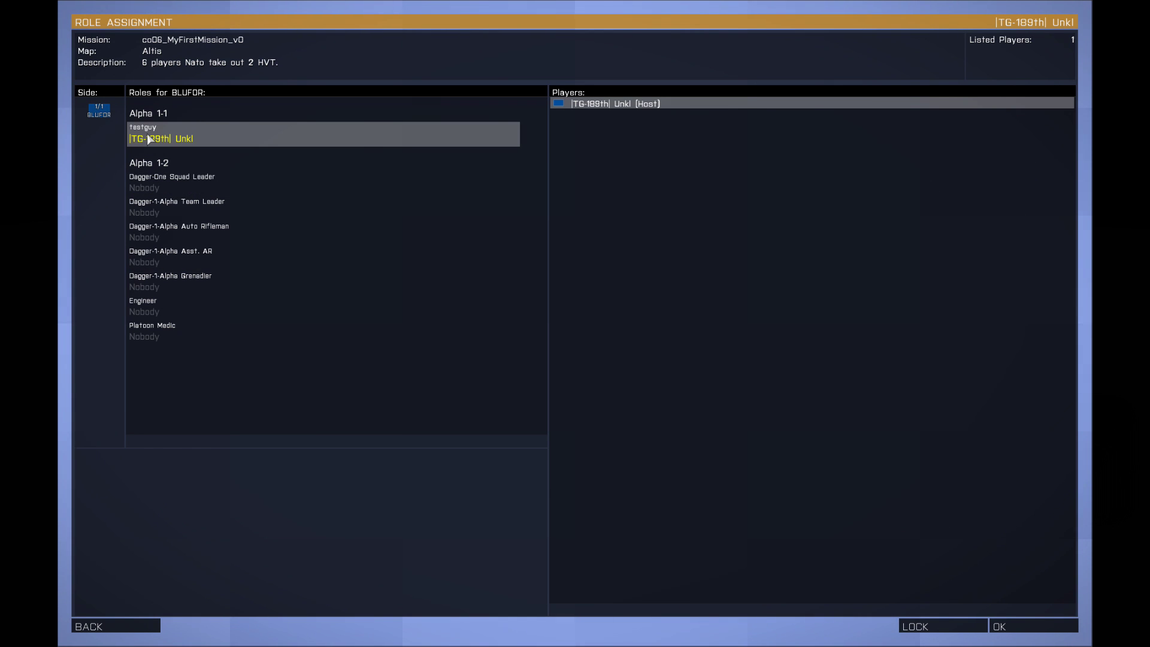
pyautogui.click(154, 181)
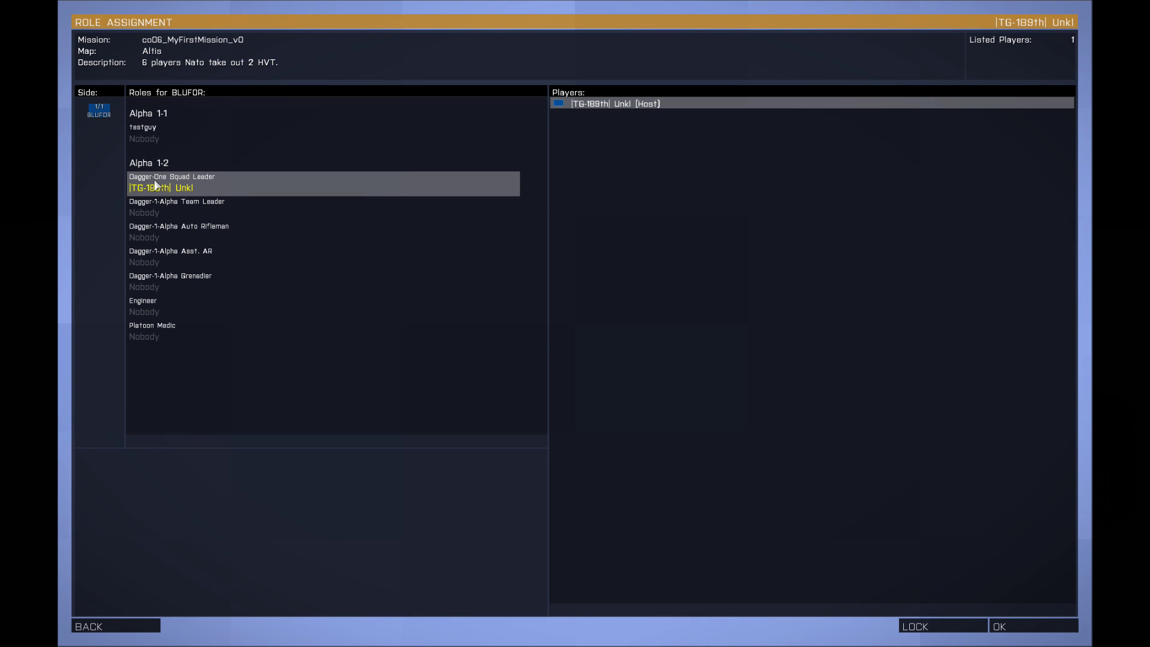
pyautogui.click(163, 312)
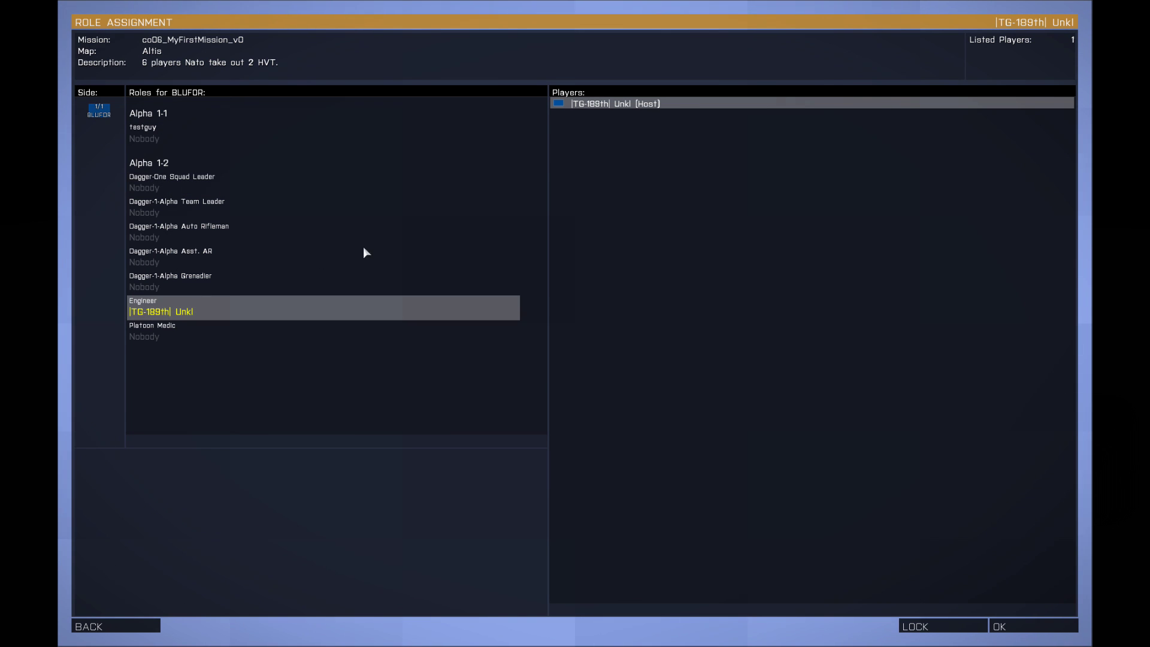
pyautogui.click(154, 190)
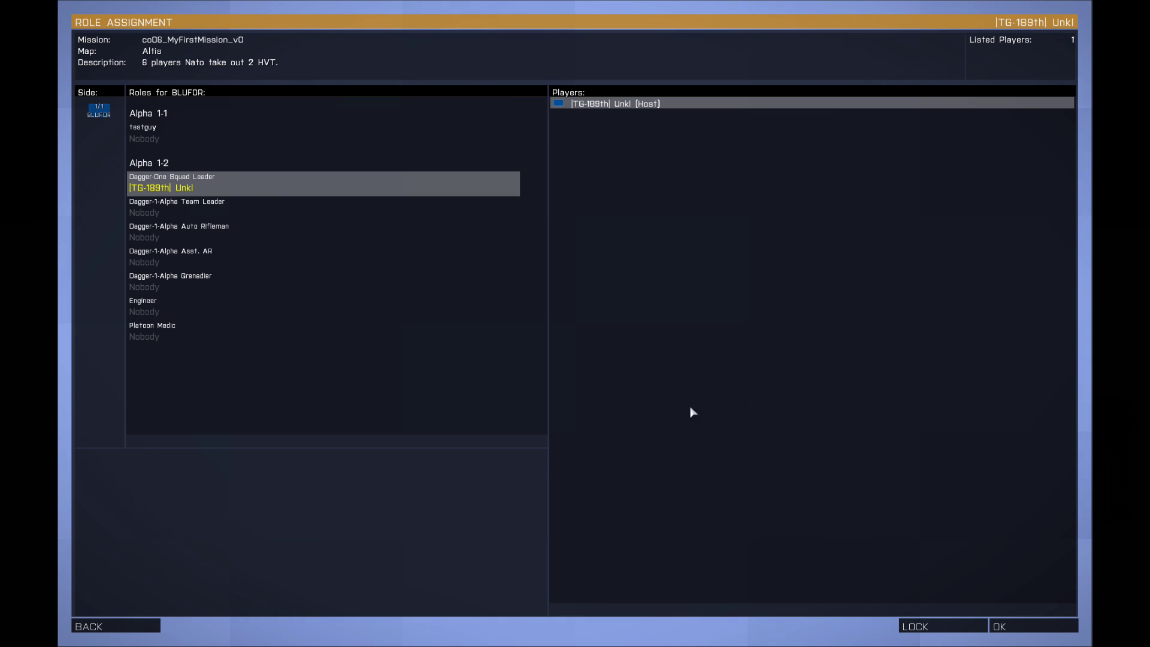
pyautogui.click(150, 232)
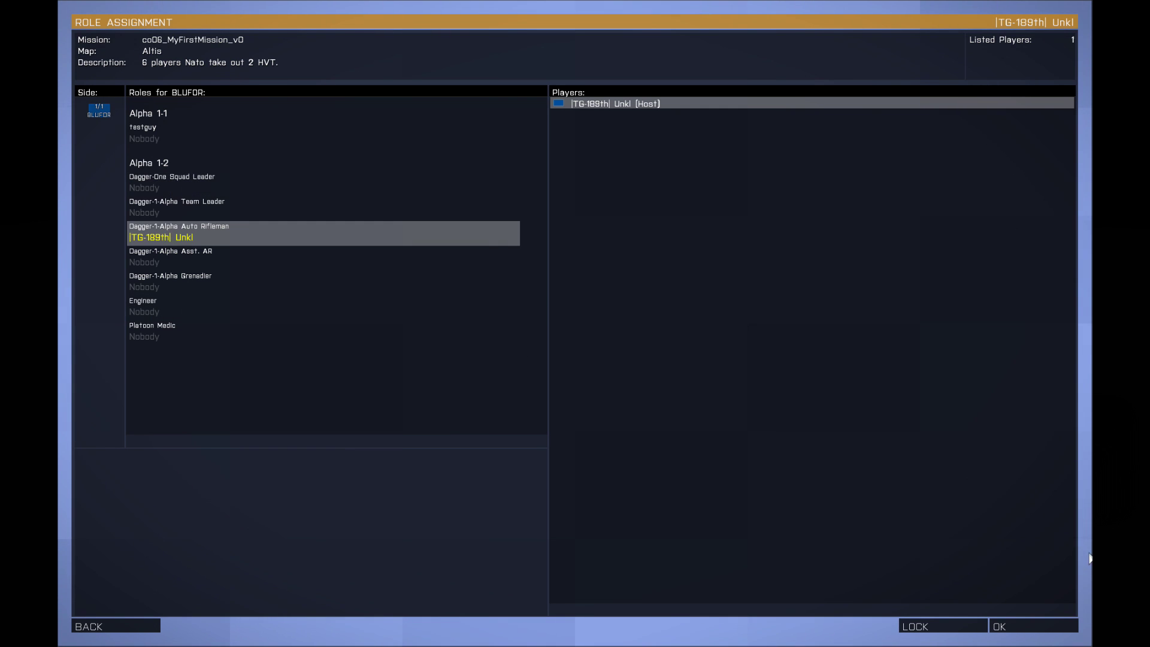
pyautogui.click(1010, 626)
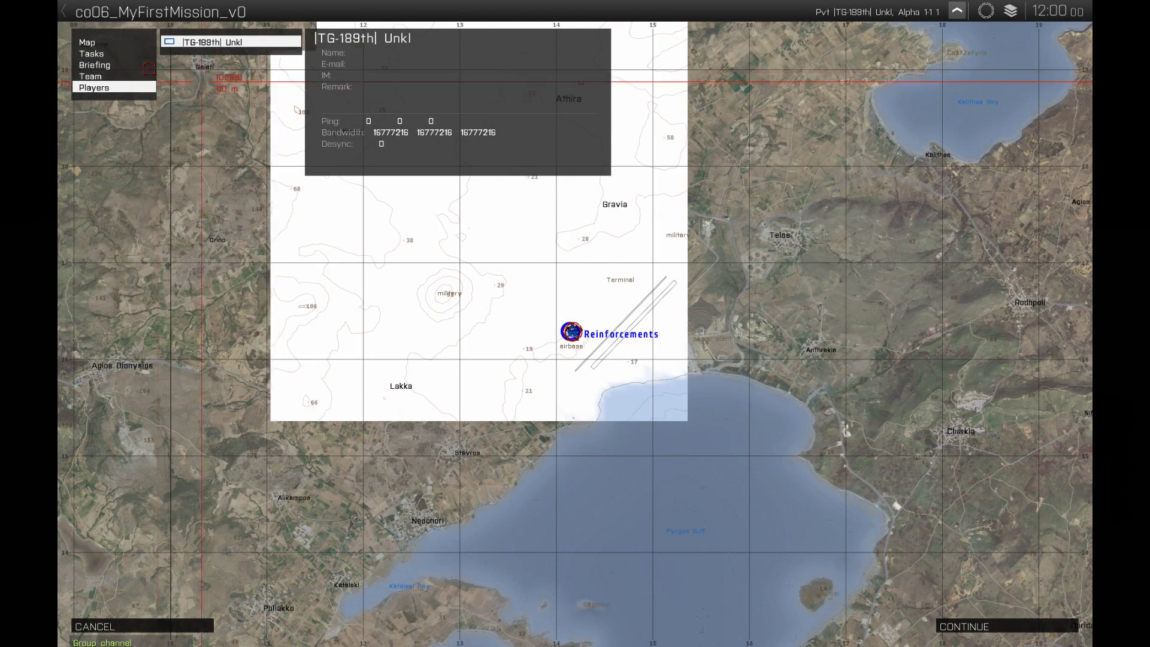
# - Read the SUPPORT VEHICLES, MISSION END and SOMETHING YOU NEED TO KNOW entries and follow the 'thing' link
pyautogui.click(200, 77)
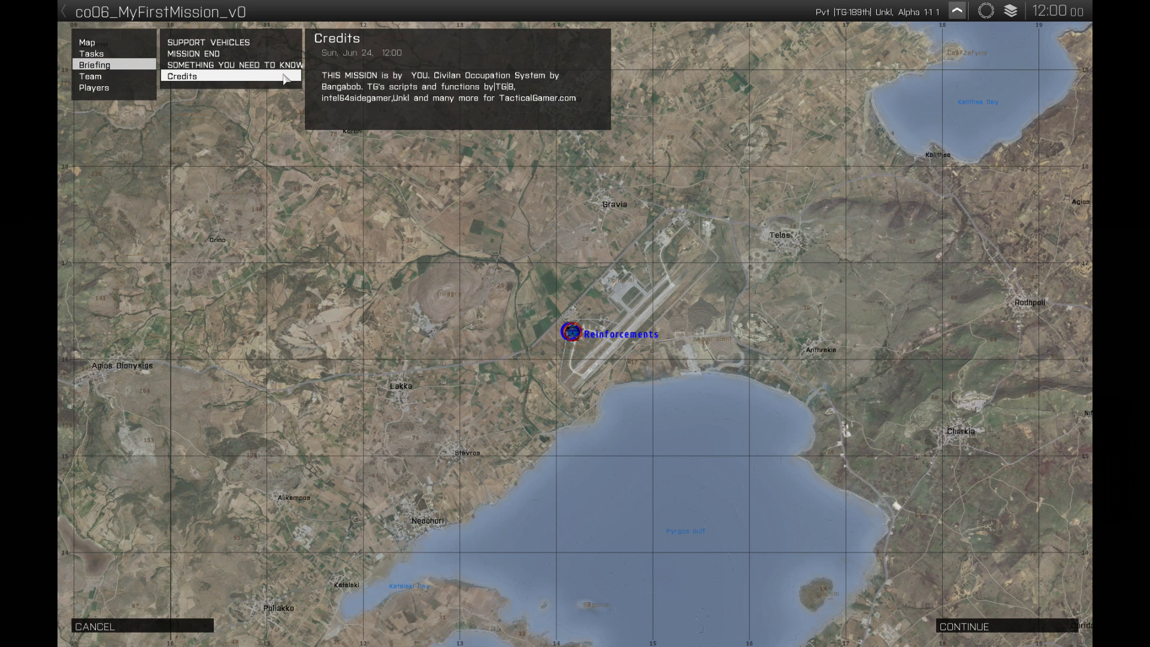
pyautogui.click(194, 43)
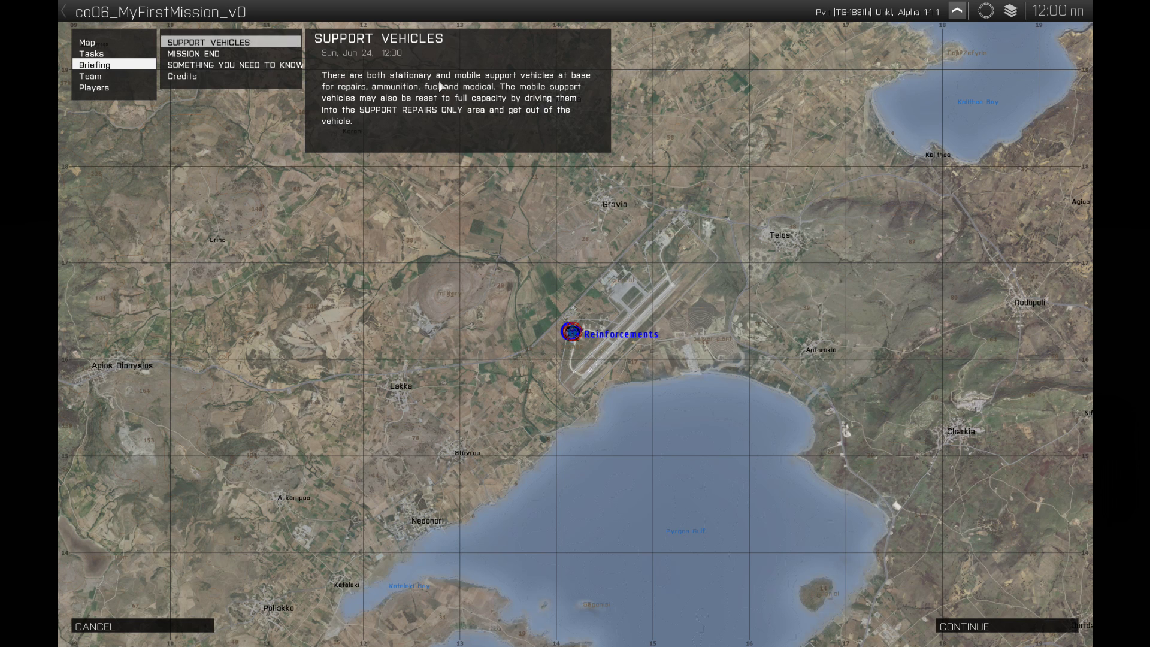
pyautogui.click(216, 55)
pyautogui.click(233, 65)
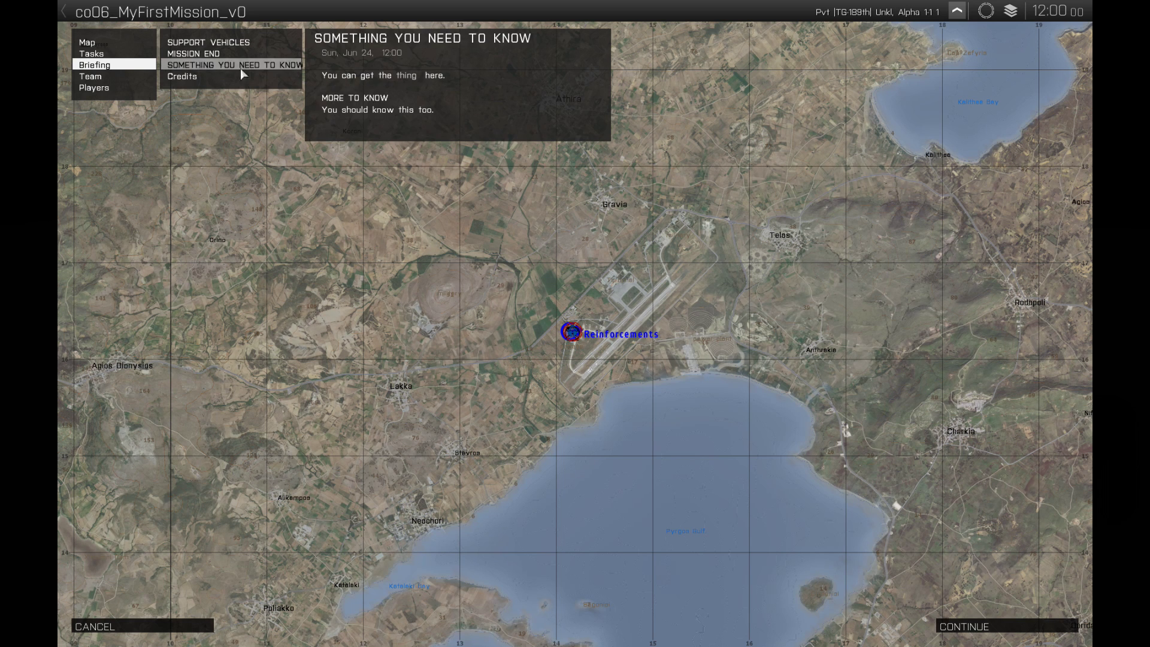
pyautogui.click(407, 77)
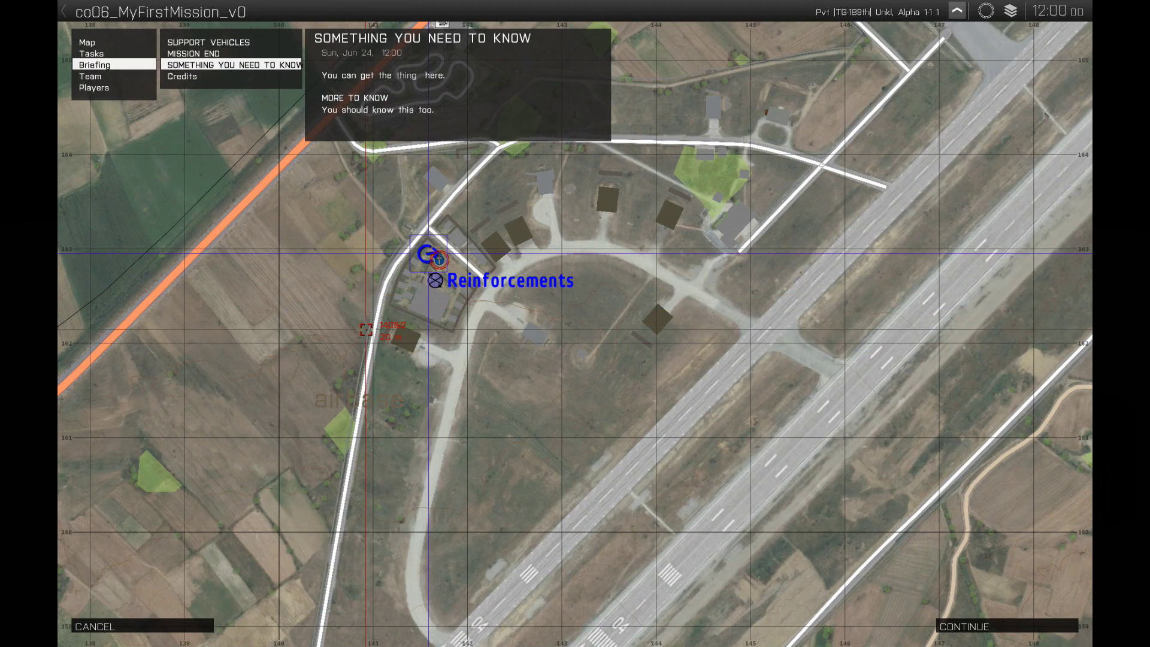
pyautogui.moveTo(807, 407); pyautogui.dragTo(376, 214, button='right')
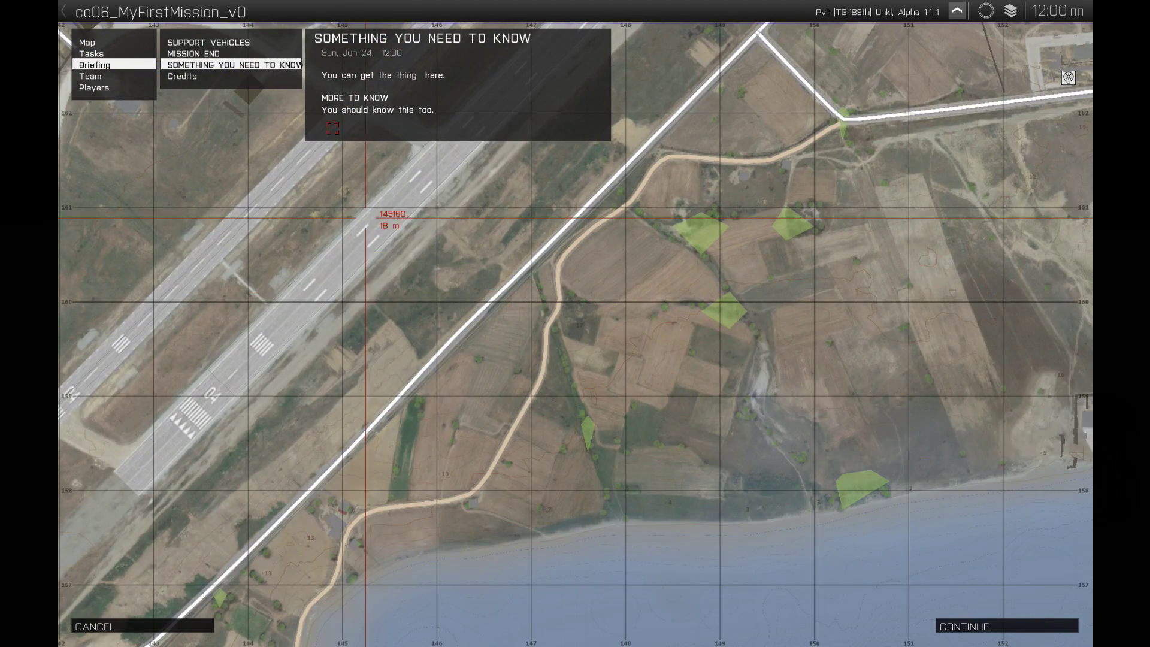
pyautogui.click(407, 77)
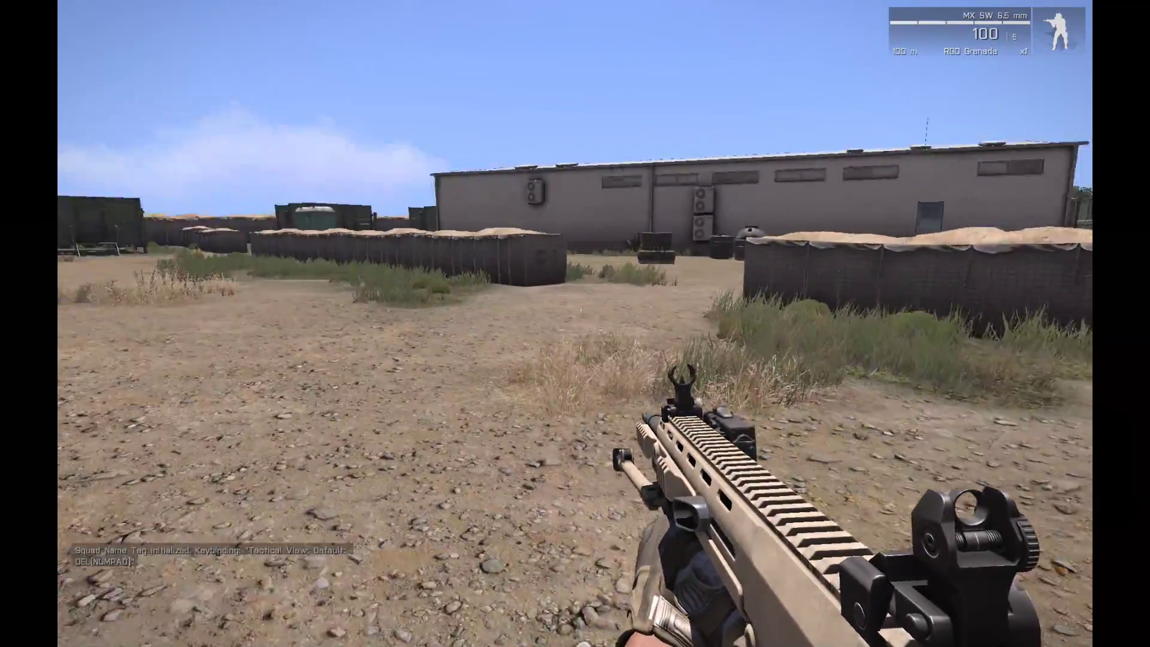
# - Walk past the grey building up to the NATO Supply Box
pyautogui.press('w')
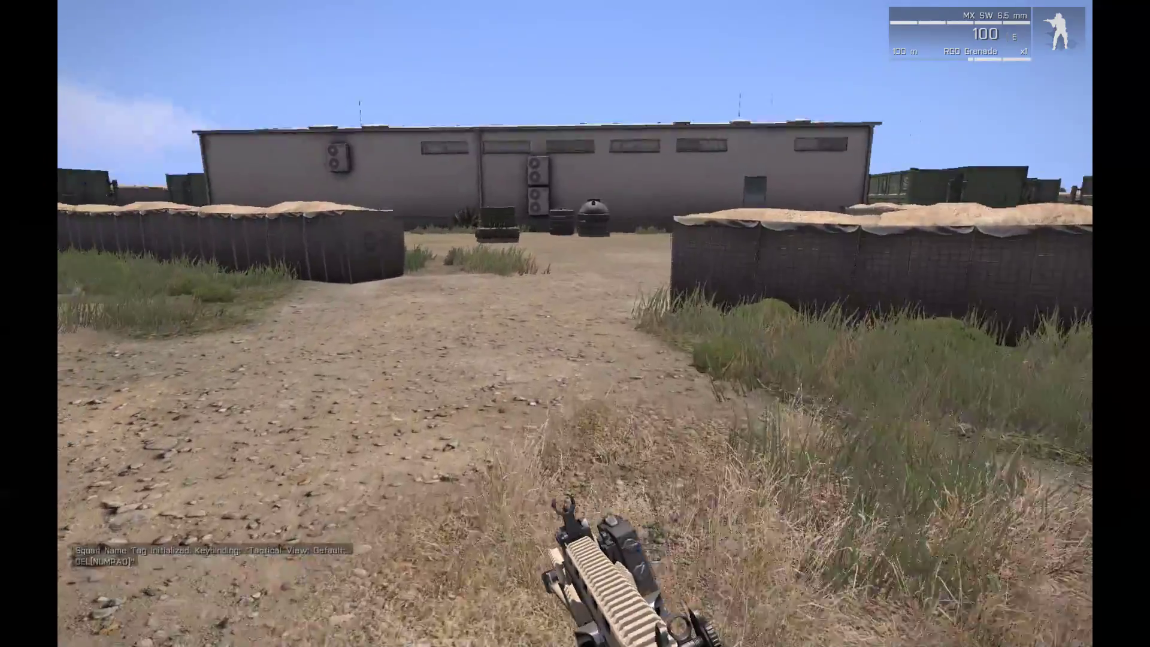
pyautogui.press('w')
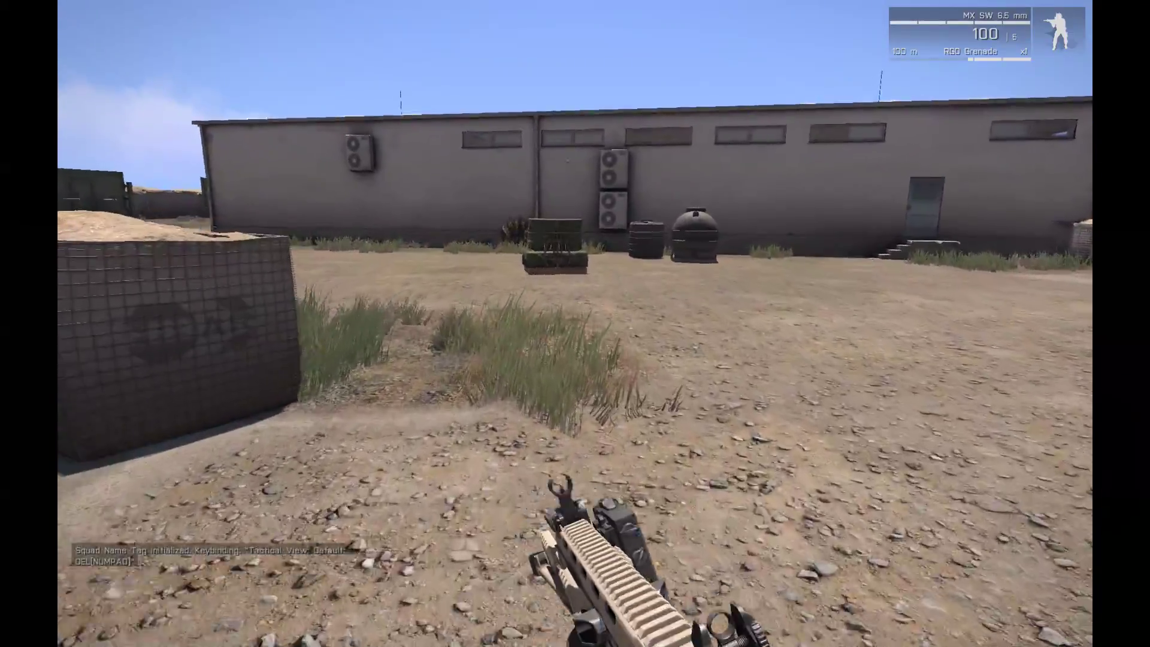
pyautogui.press('w')
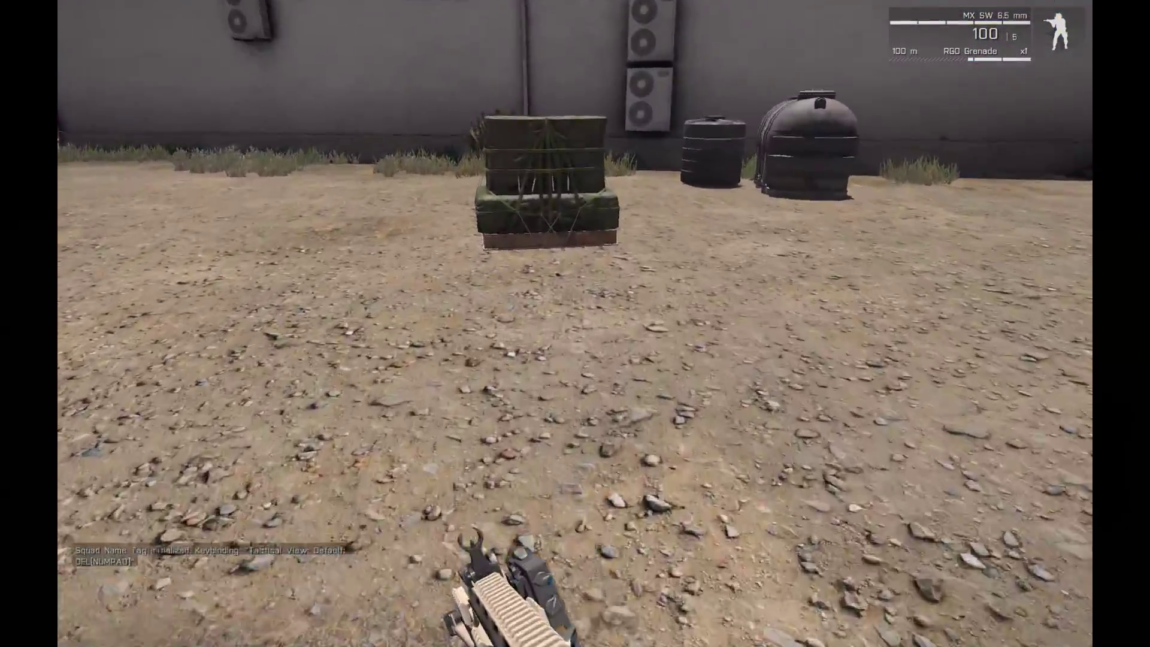
pyautogui.press('w')
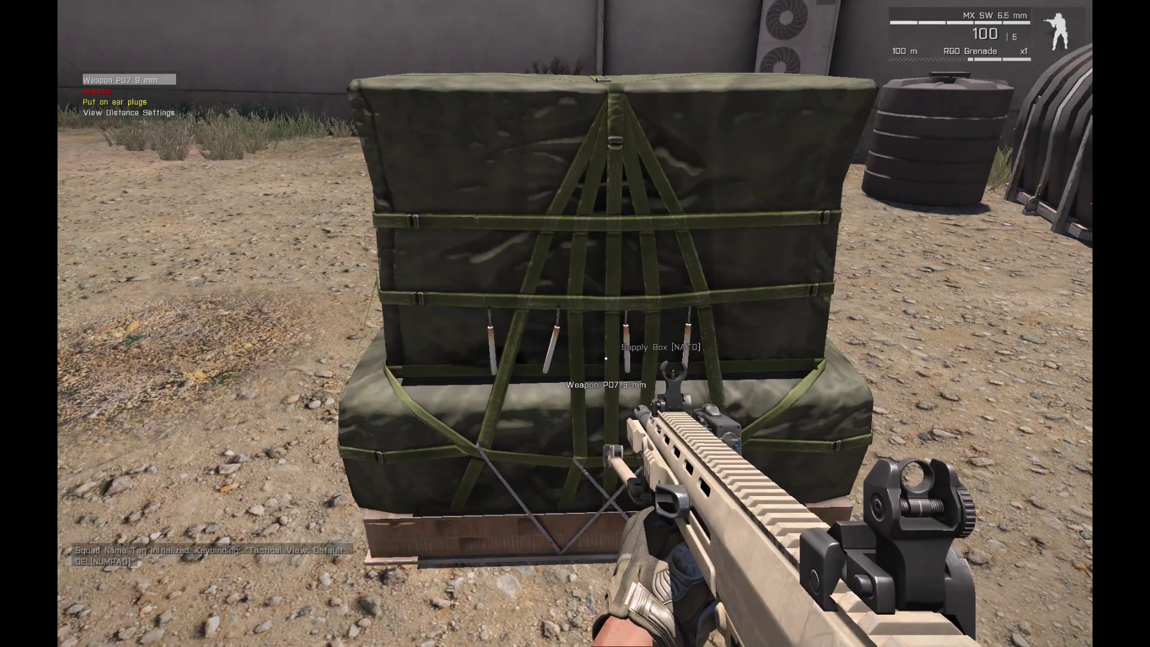
# - Open the Arsenal from the supply box, view the Backpack list, then close it
pyautogui.scroll(-1, 605, 358)
pyautogui.press('d')
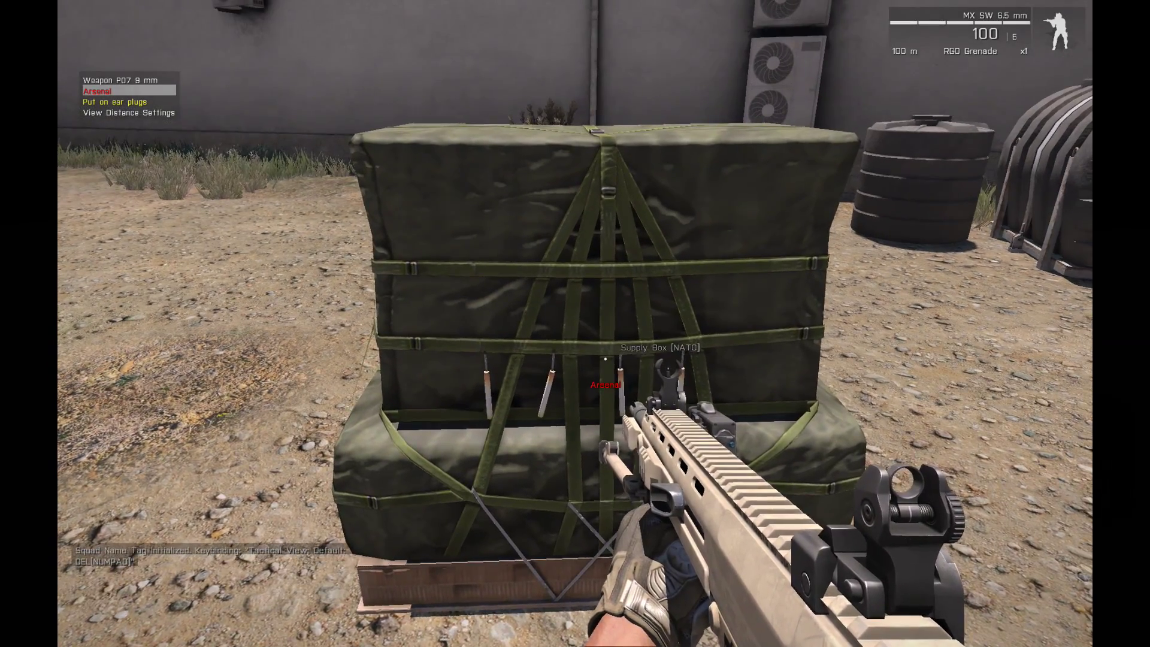
pyautogui.press('a')
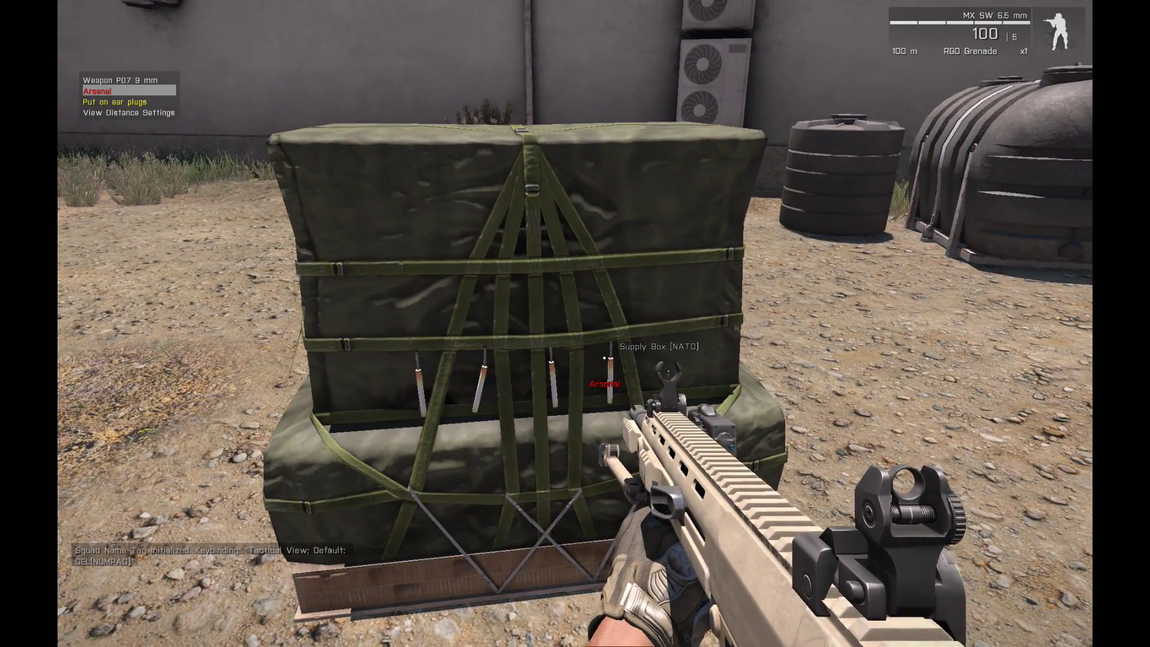
pyautogui.press('d')
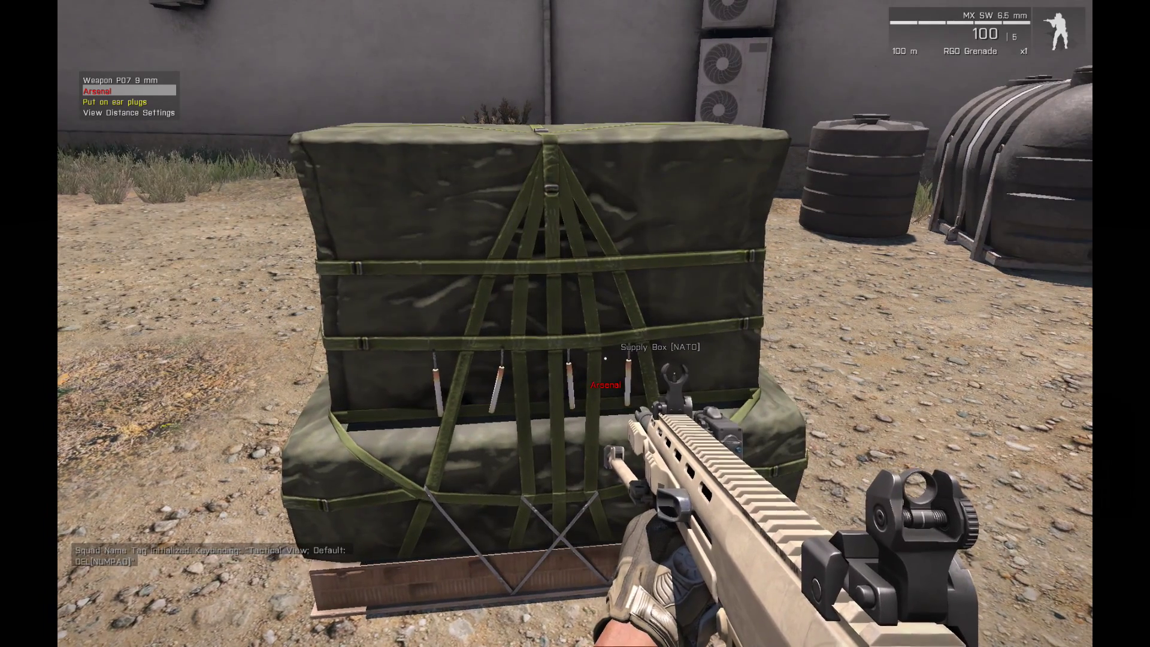
pyautogui.press('a')
pyautogui.press('d')
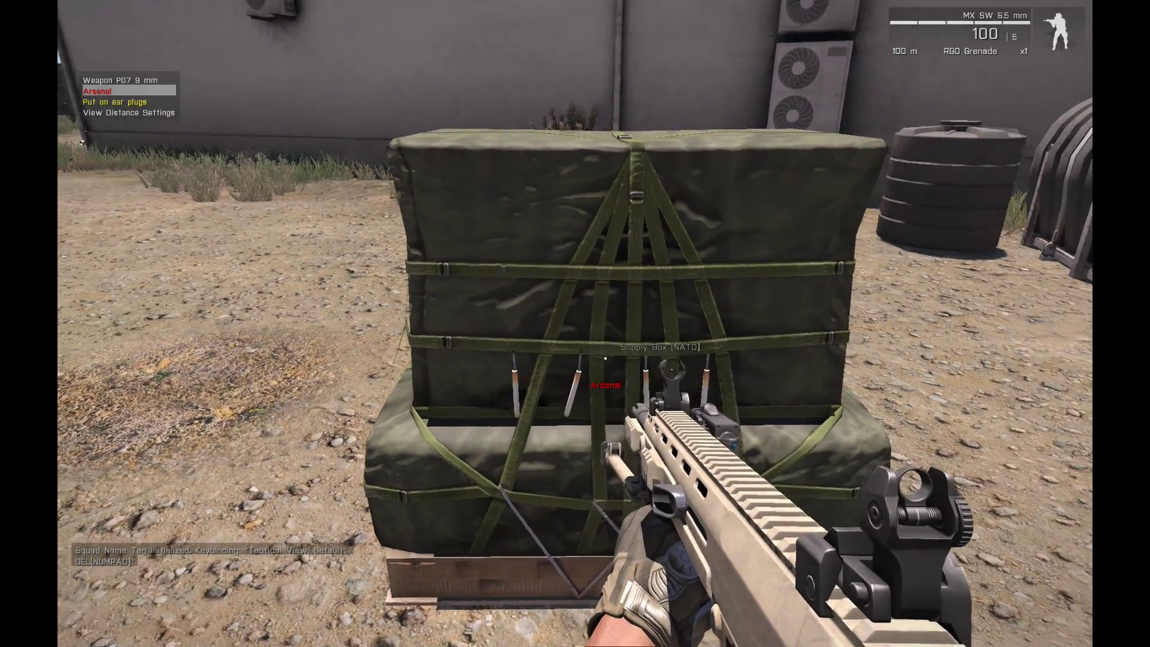
pyautogui.press('d')
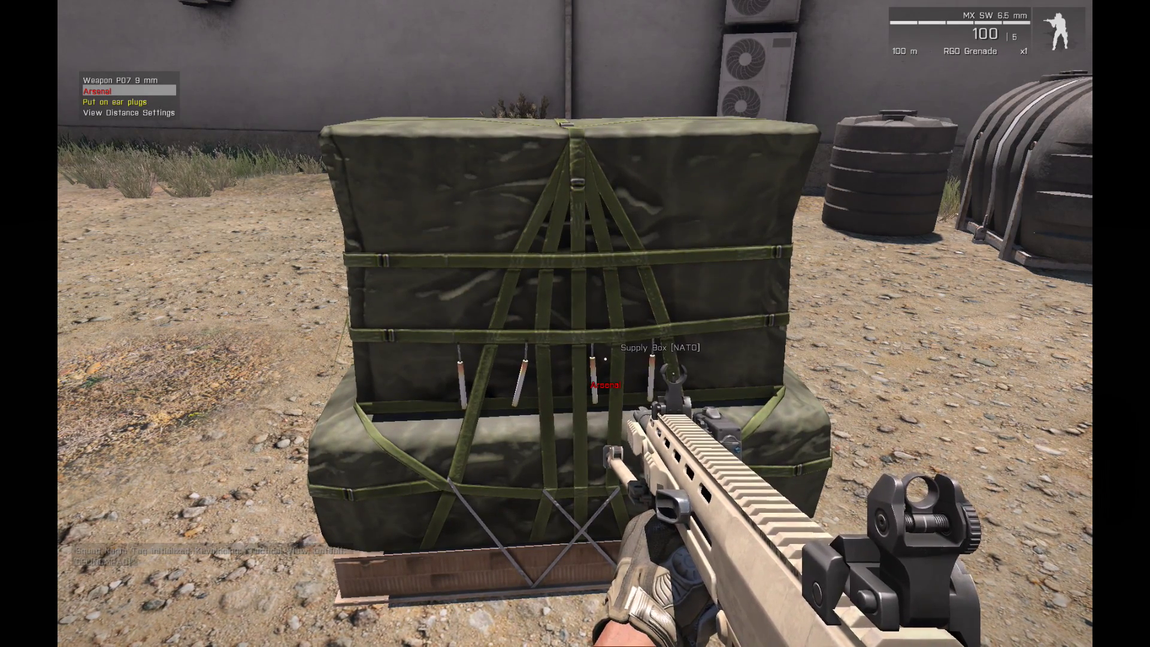
pyautogui.press('space')
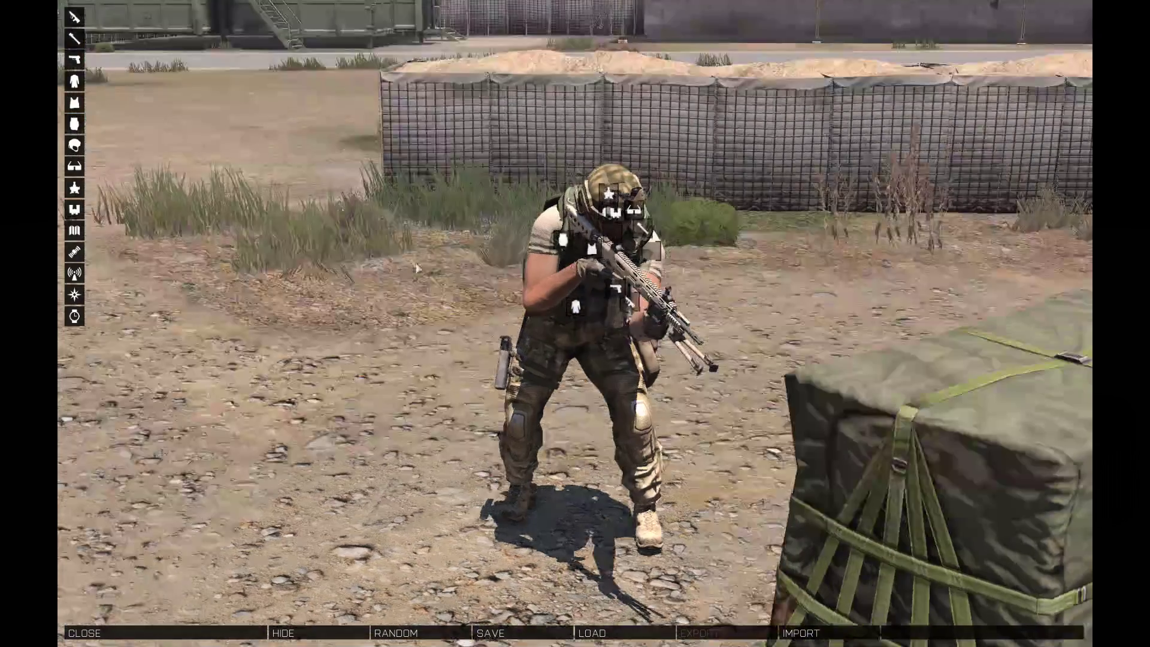
pyautogui.click(74, 124)
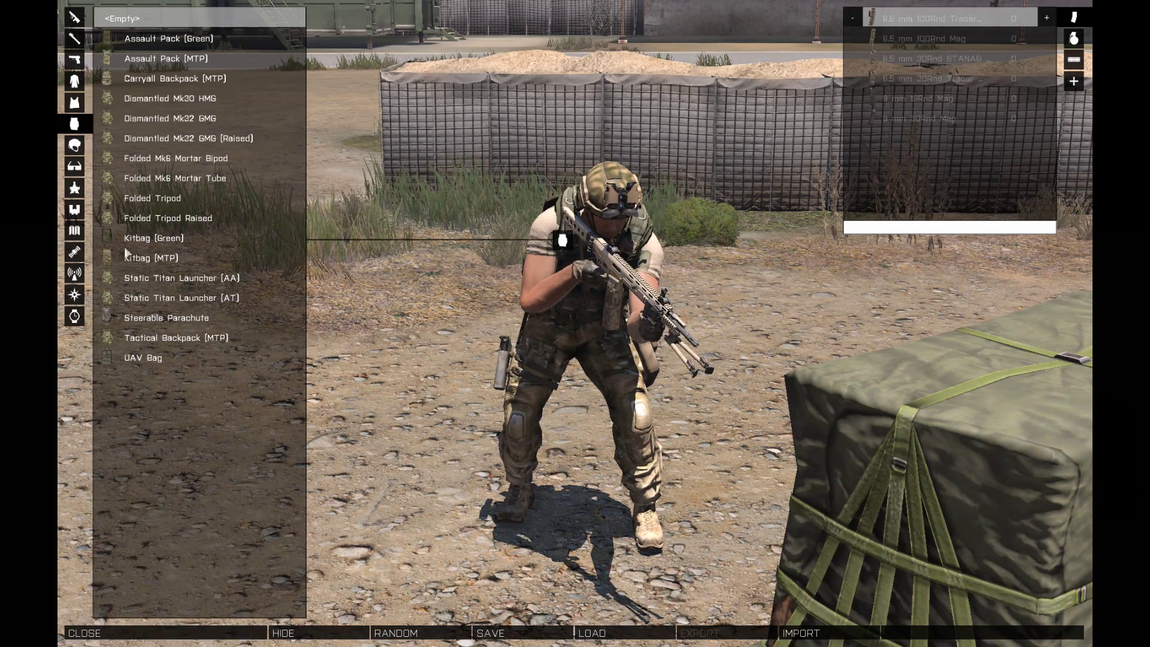
pyautogui.click(92, 634)
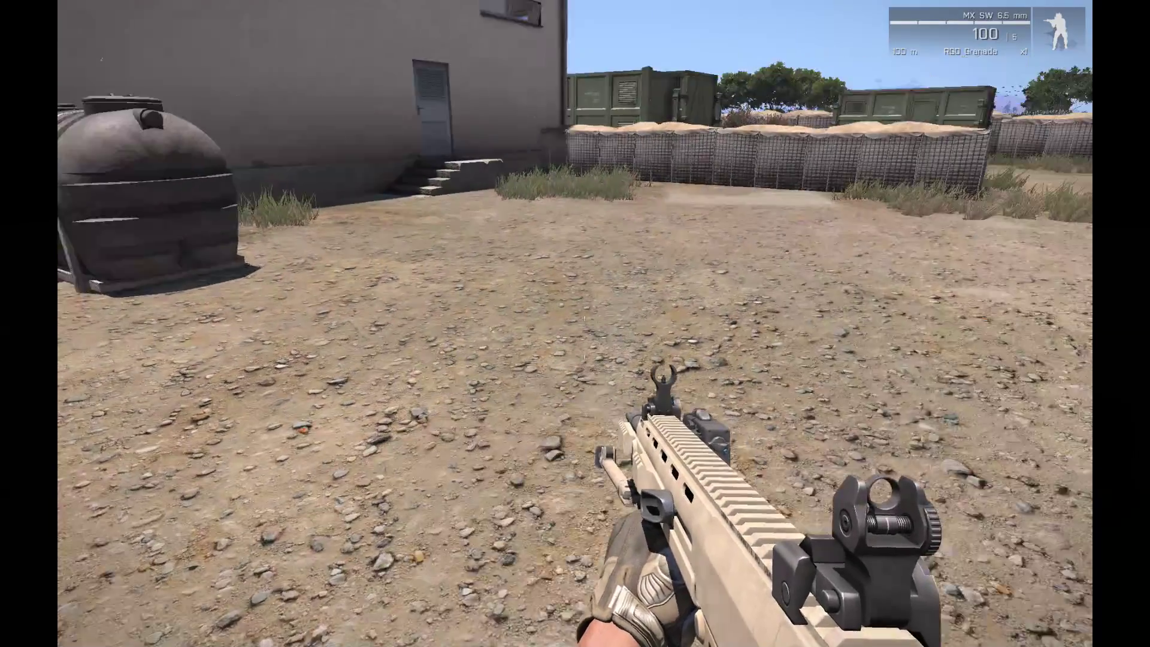
# - Walk toward the grey building, then respawn the player from the pause menu
pyautogui.press('w')
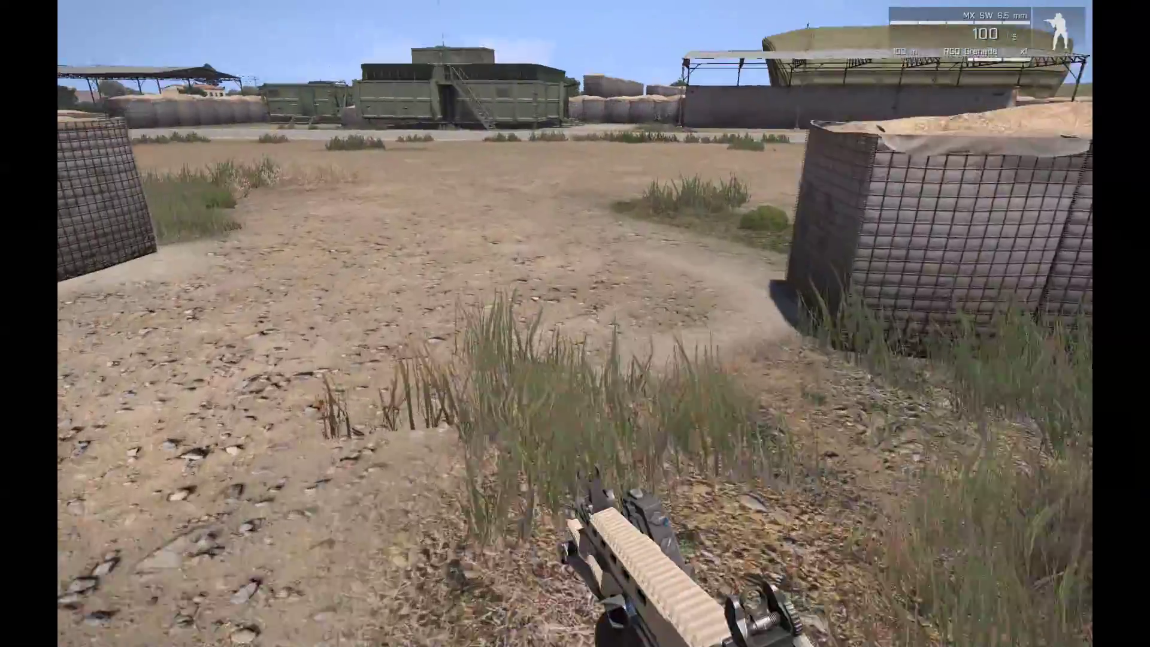
pyautogui.press('w')
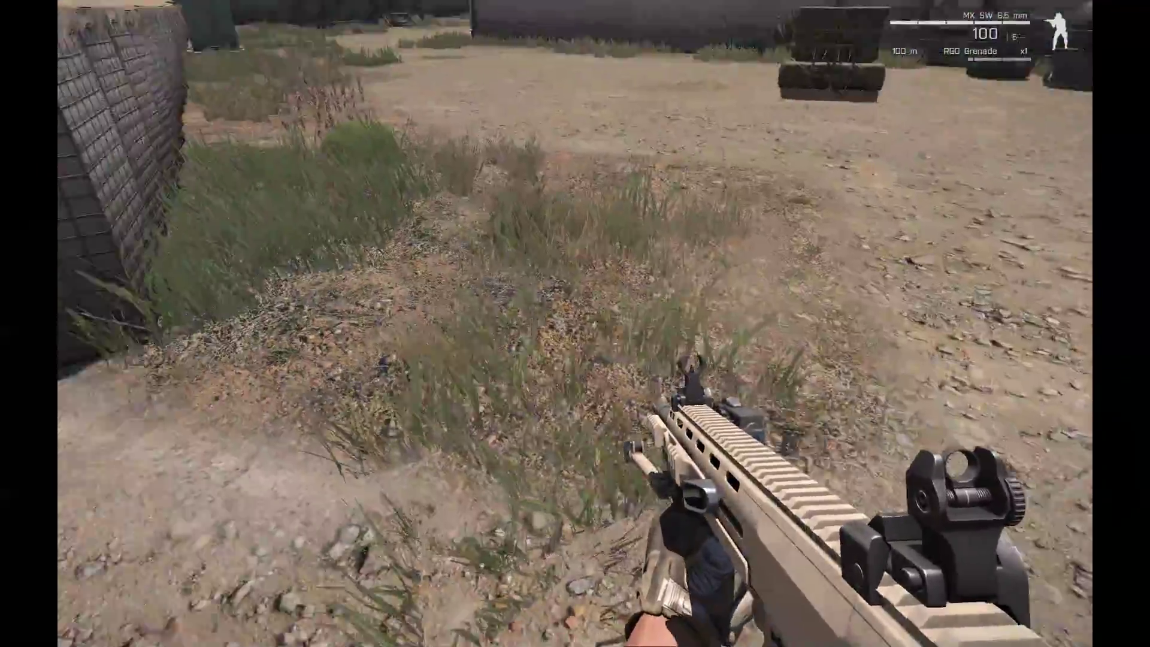
pyautogui.press('w')
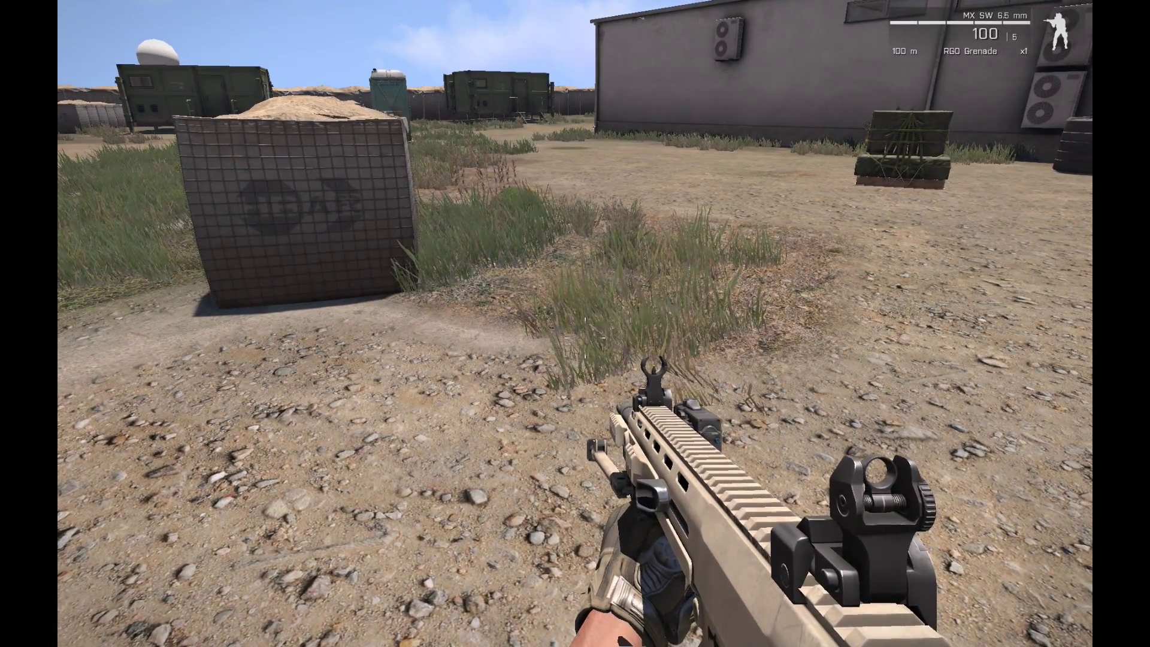
pyautogui.press('m')
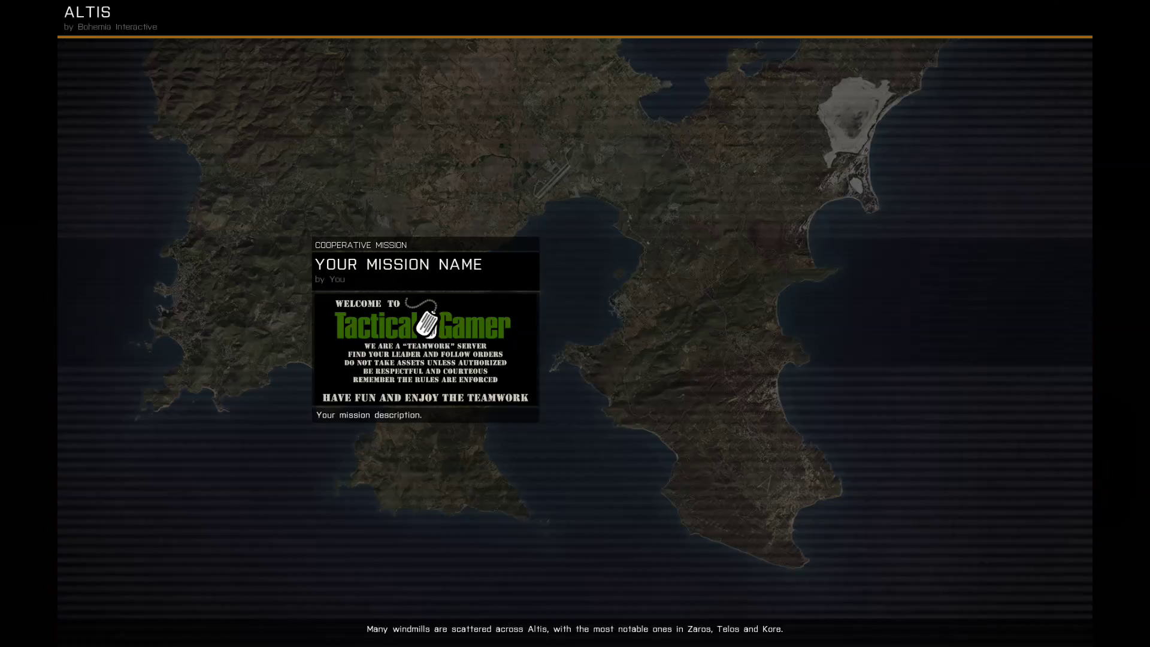
pyautogui.press('Escape')
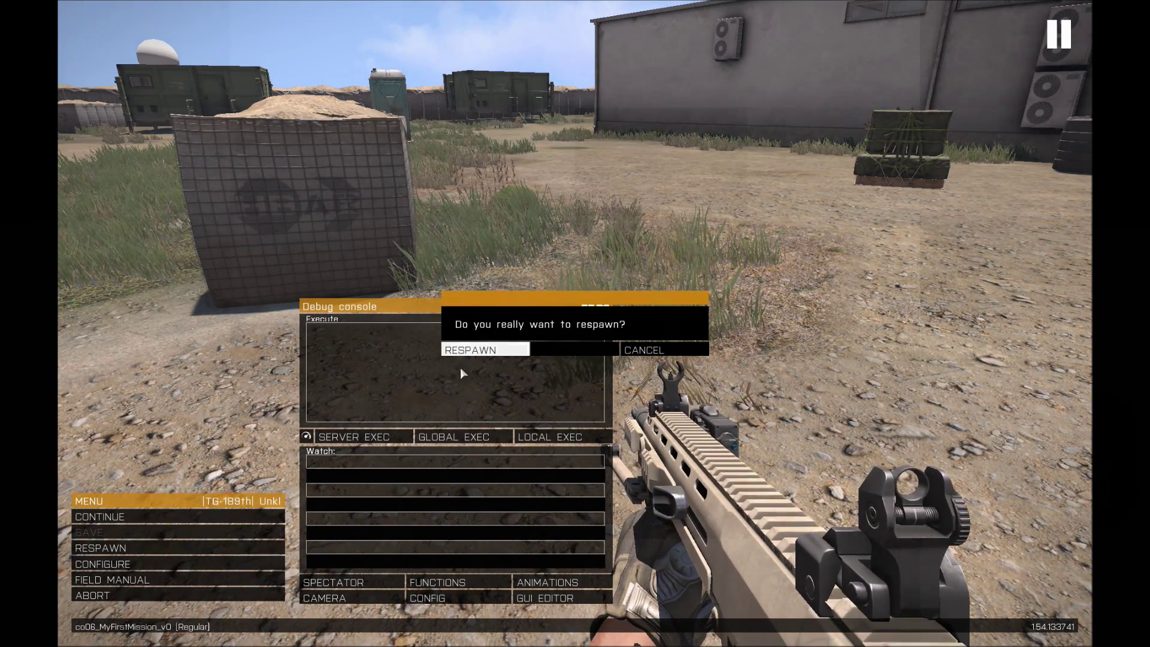
pyautogui.click(485, 349)
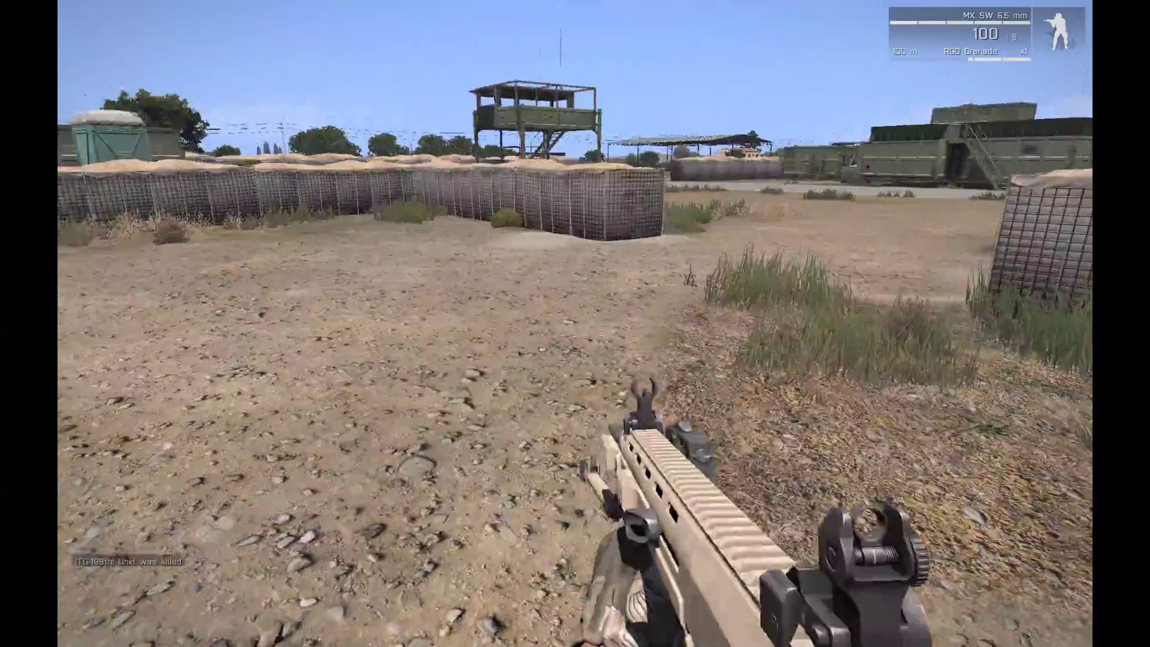
# - Walk from the respawn point past the watchtower and along the barrier walls
pyautogui.press('w')
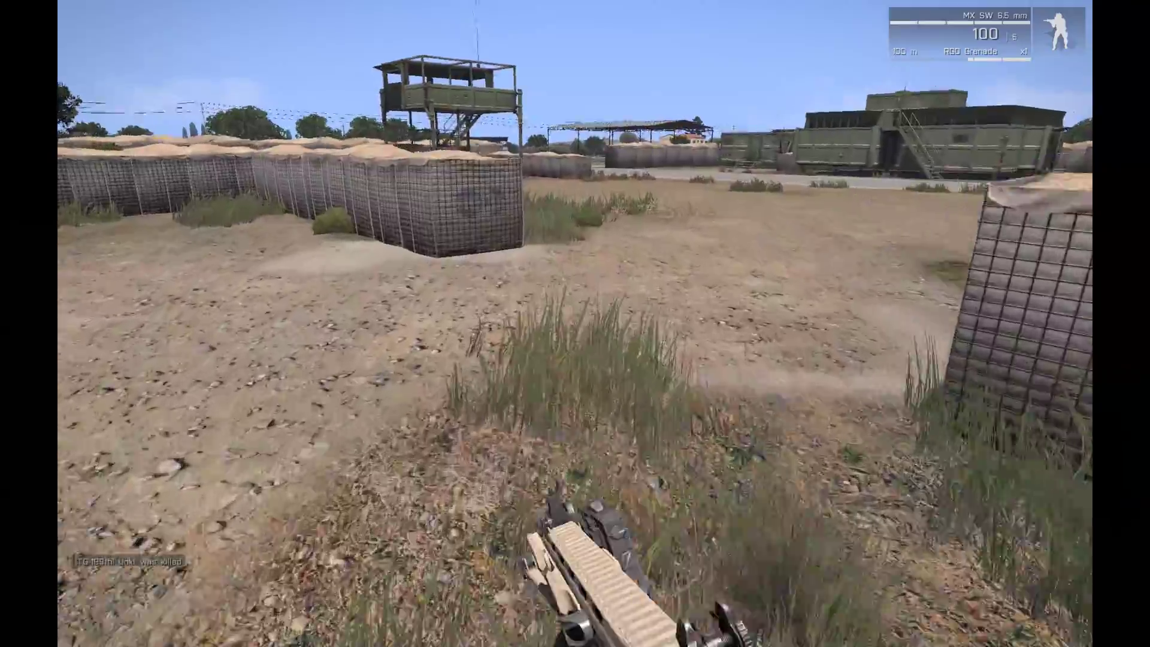
pyautogui.press('w')
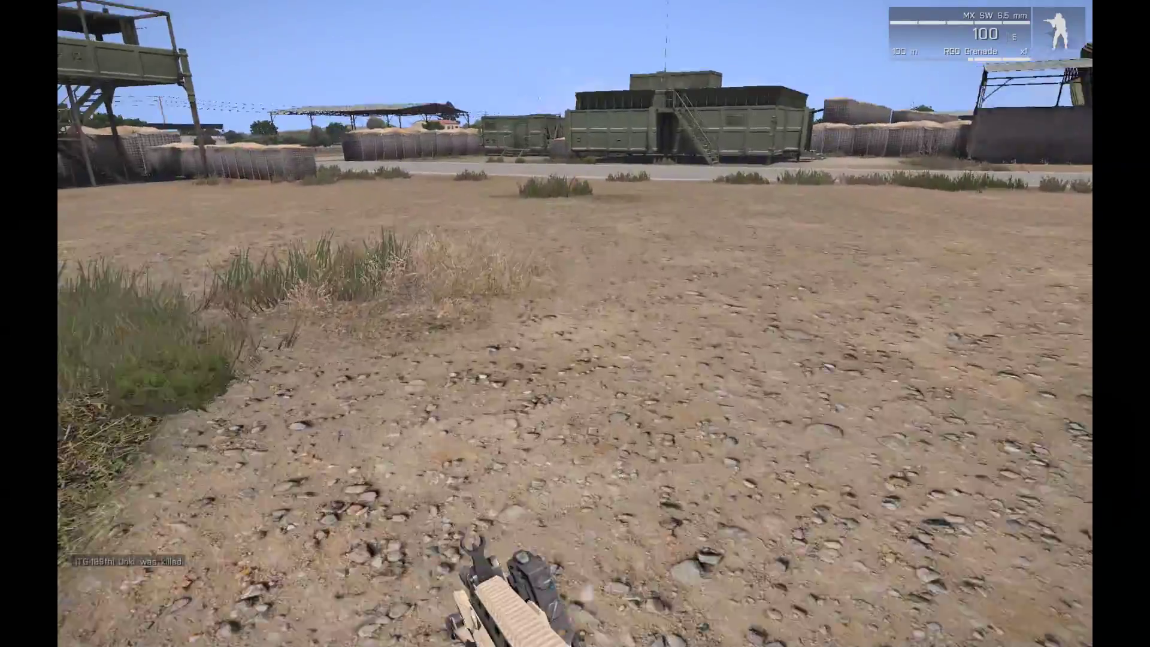
pyautogui.press('w')
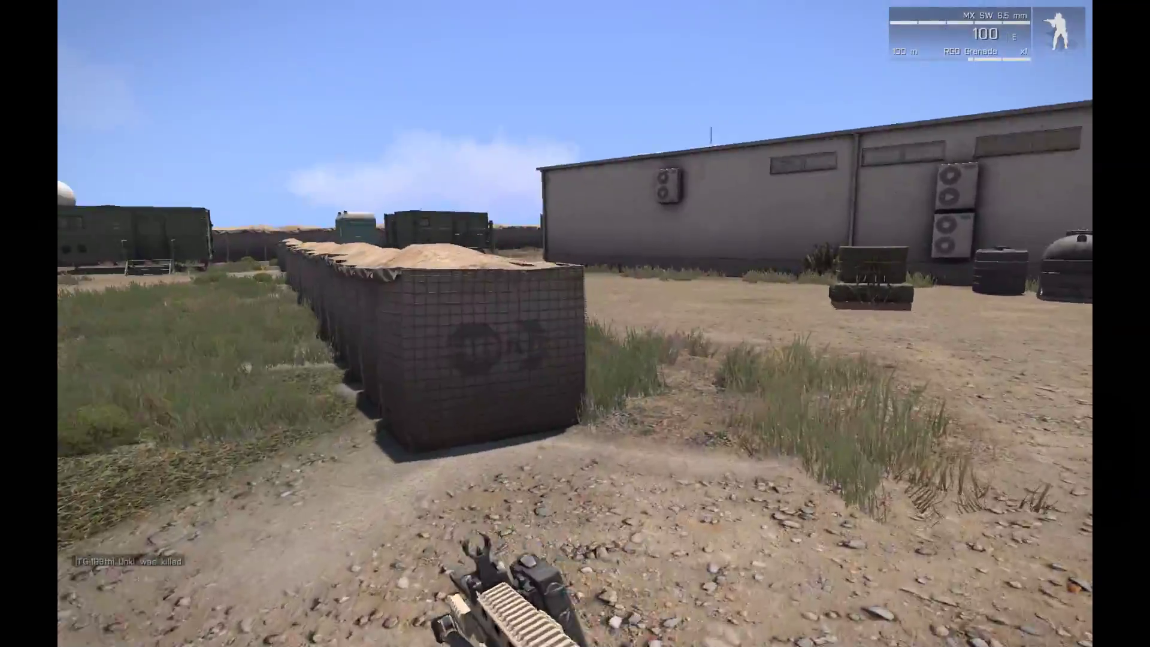
pyautogui.press('w')
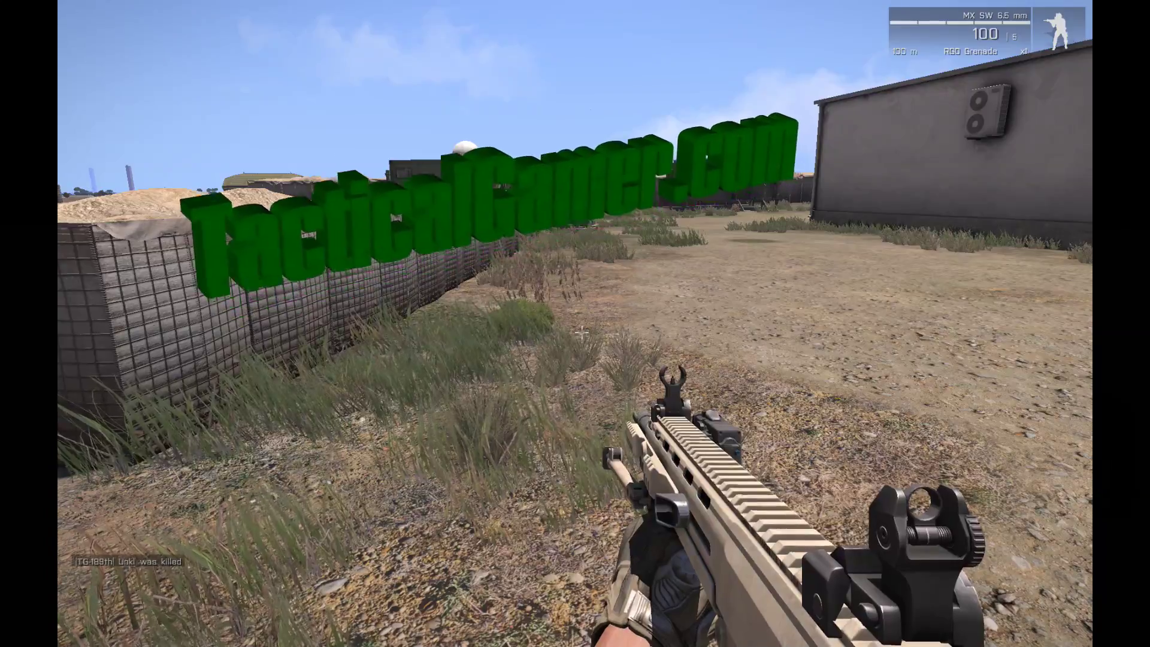
# - Check the map, then walk and sprint past the barrier walls to face the airfield
pyautogui.press('m')
pyautogui.press('m')
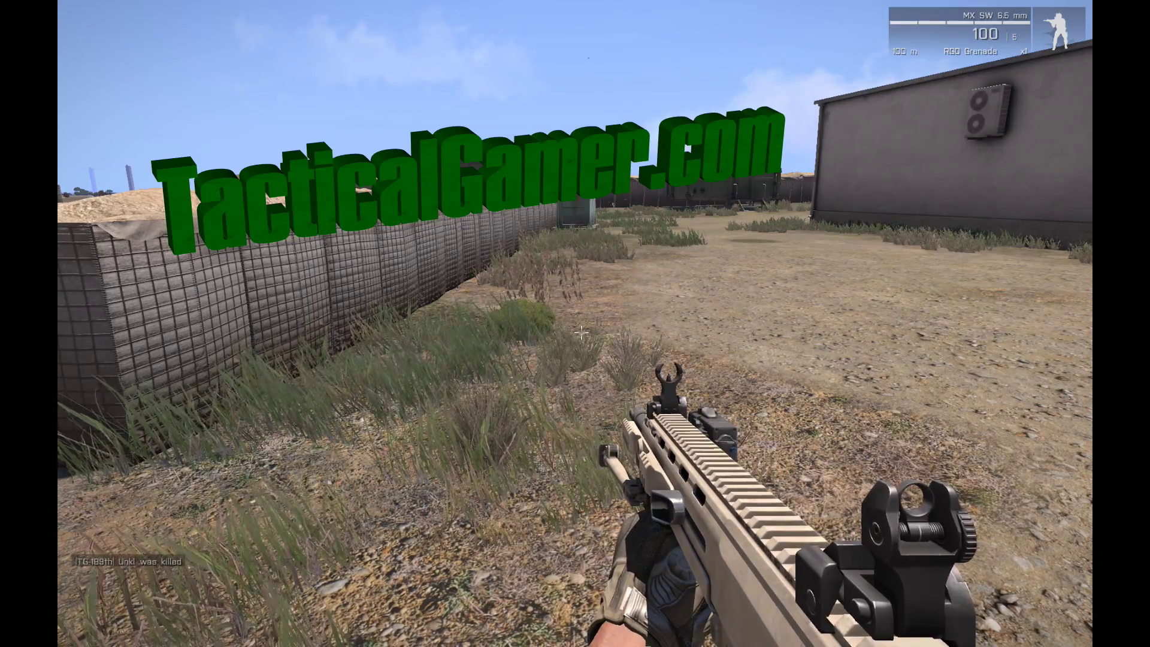
pyautogui.press('w')
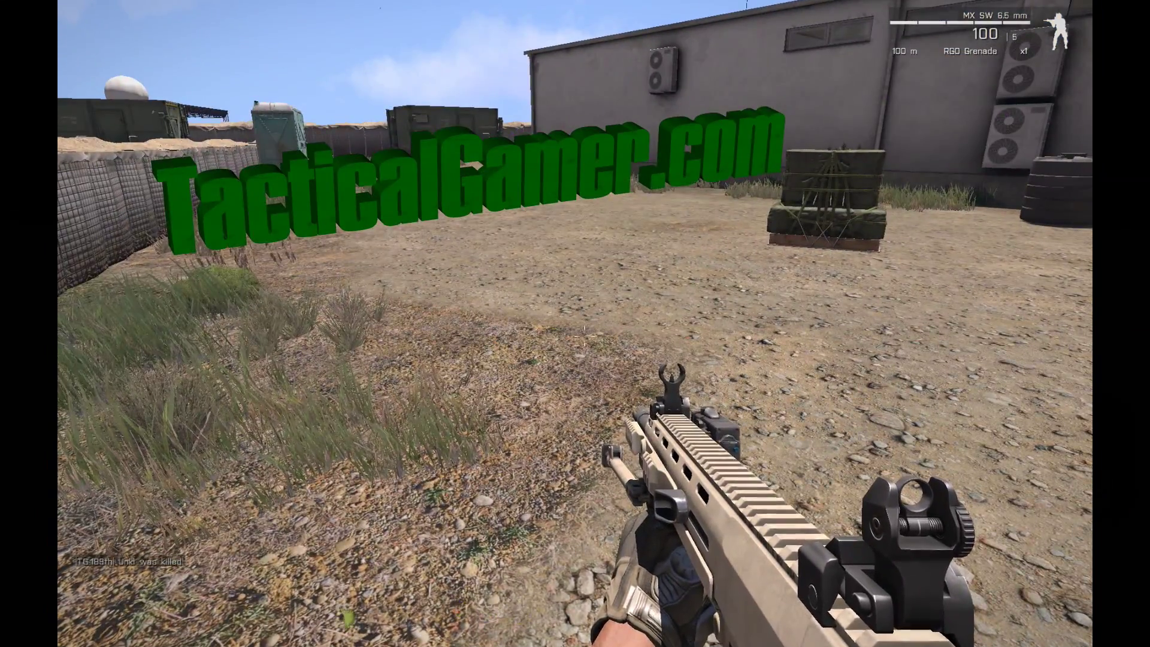
pyautogui.hotkey('shift', 'w')
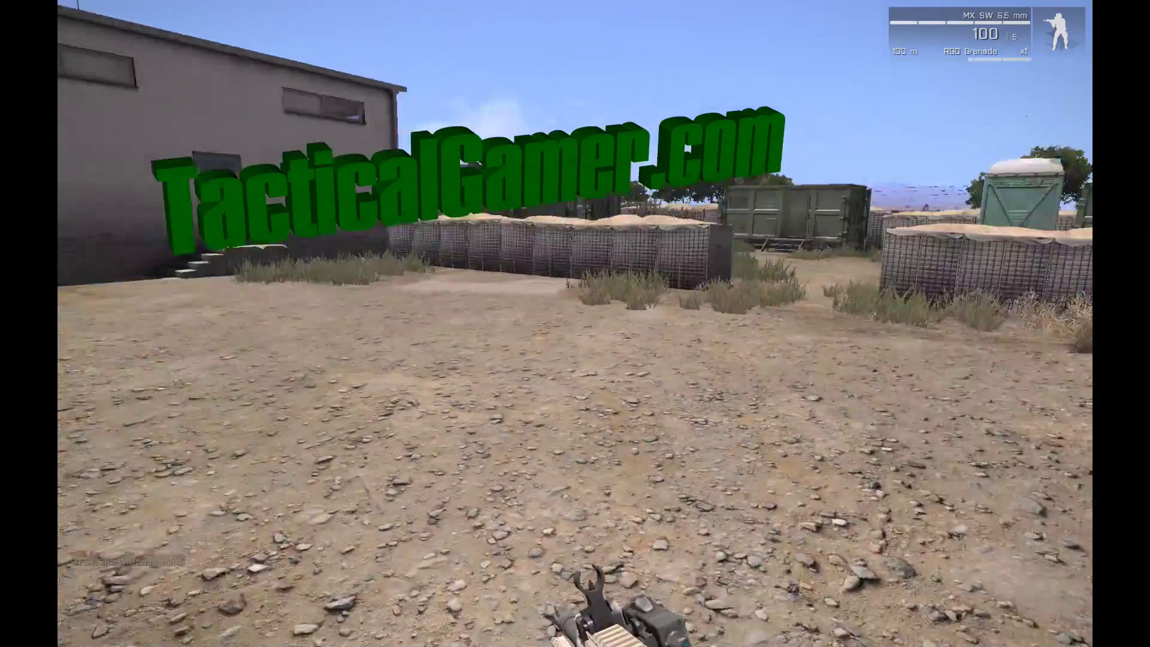
pyautogui.press('w')
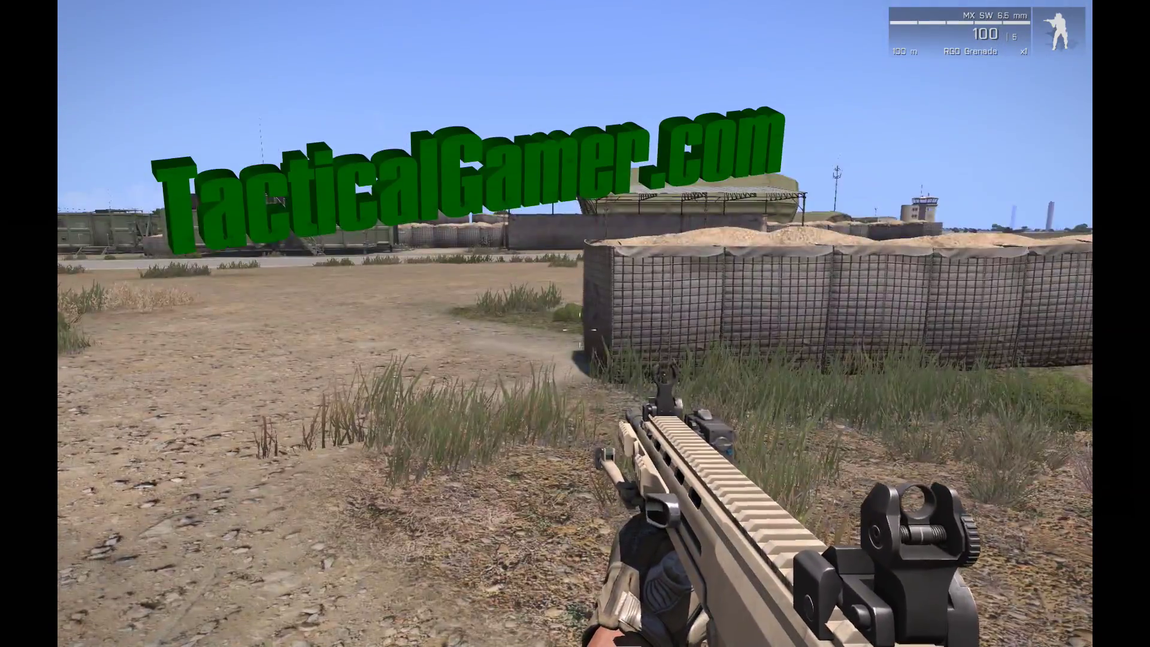
pyautogui.press('w')
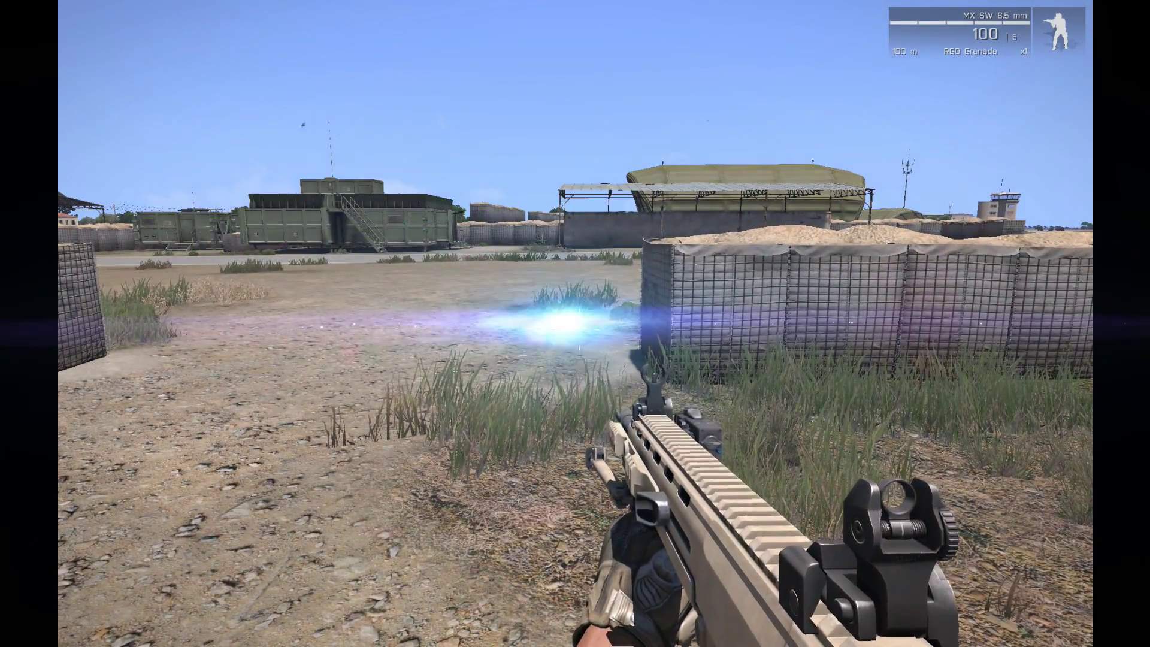